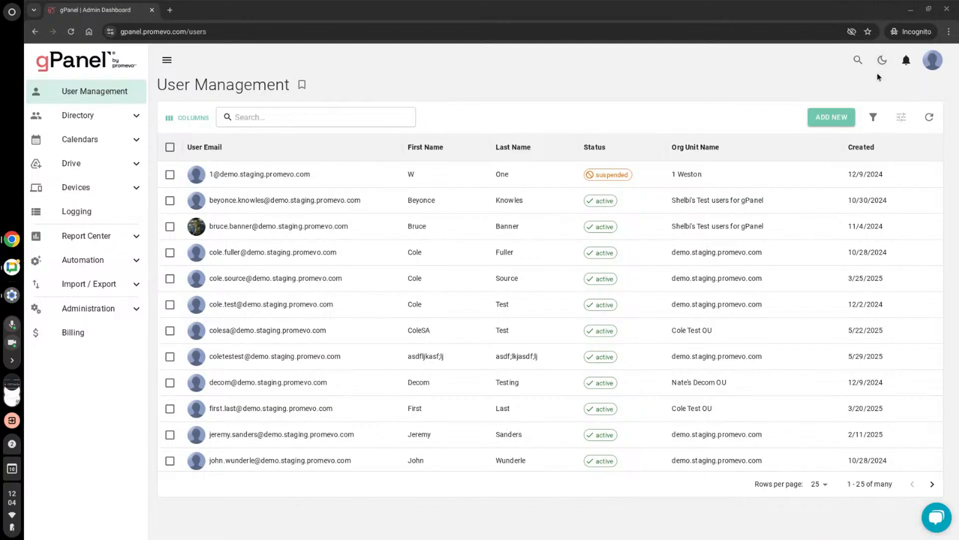
- Switch the interface to dark mode and open the account menu with its portal, documentation and support options
left_click(882, 62)
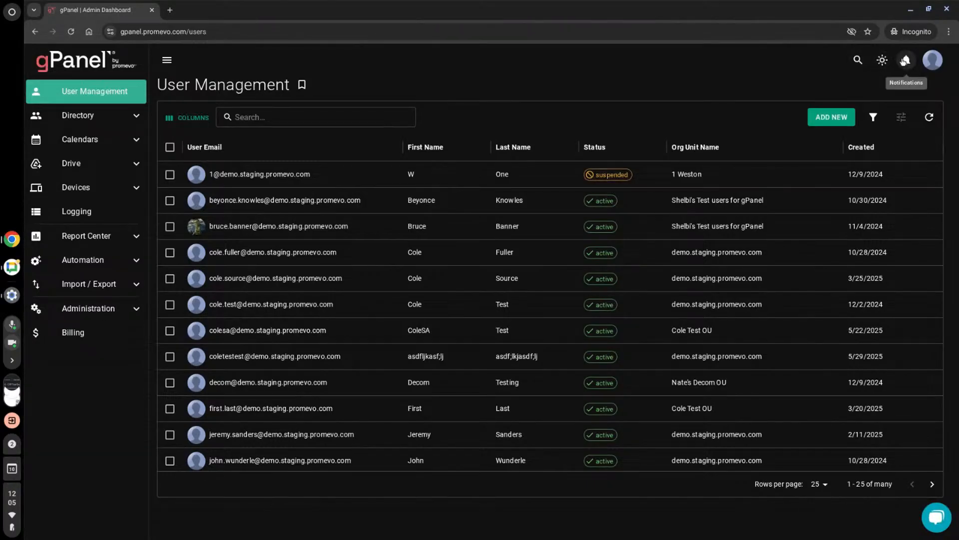
scroll(689, 163, "down", 1)
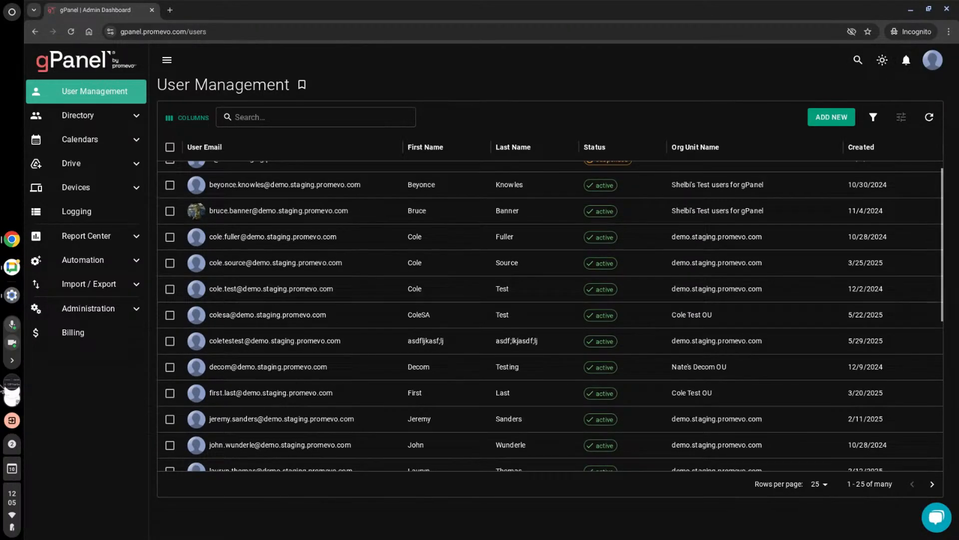
left_click(932, 60)
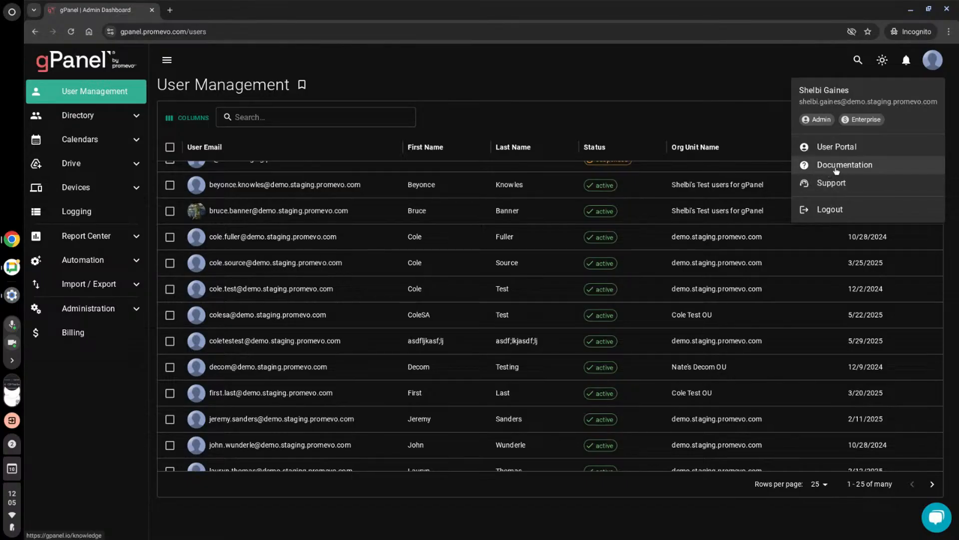
- Open the Administration settings and view the gPanel admin account section with its user search field
left_click(87, 308)
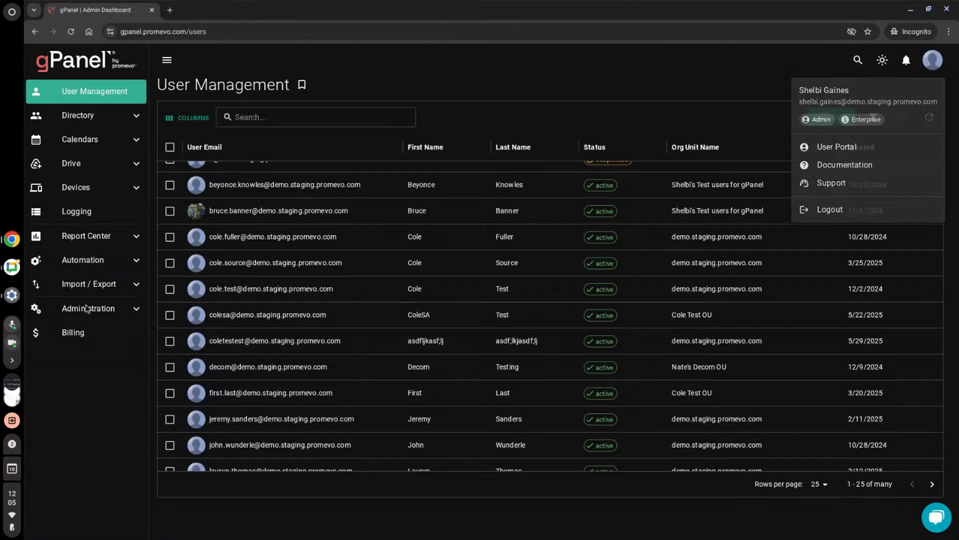
left_click(88, 309)
left_click(91, 313)
left_click(90, 312)
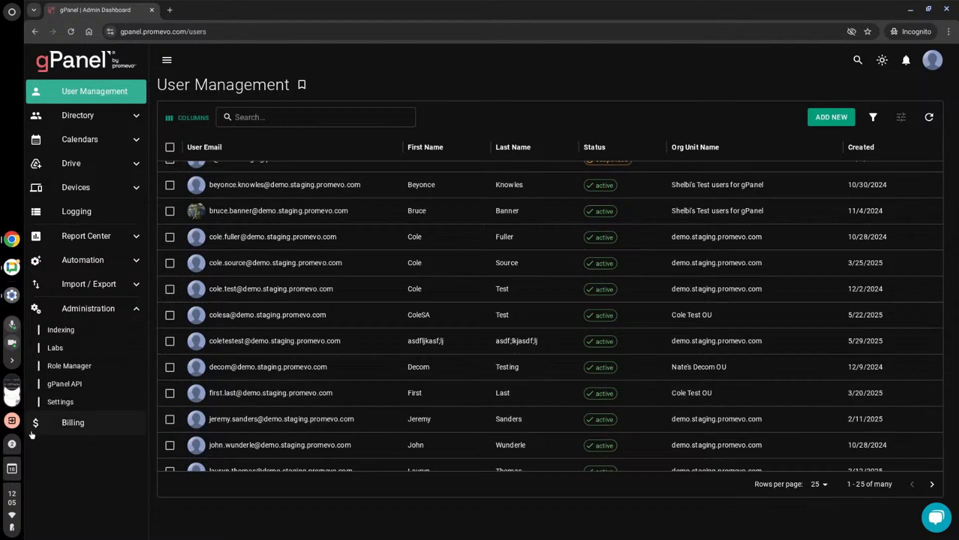
left_click(56, 402)
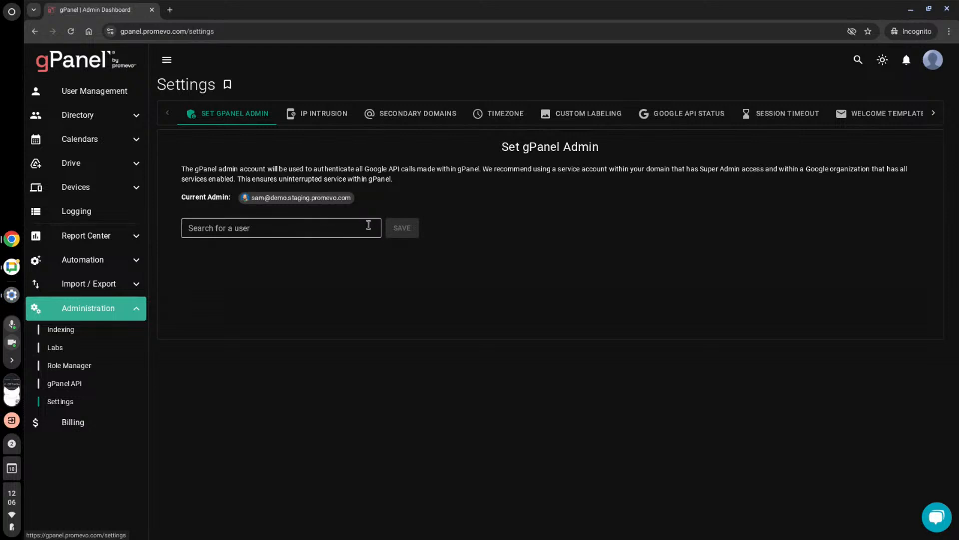
left_click(306, 229)
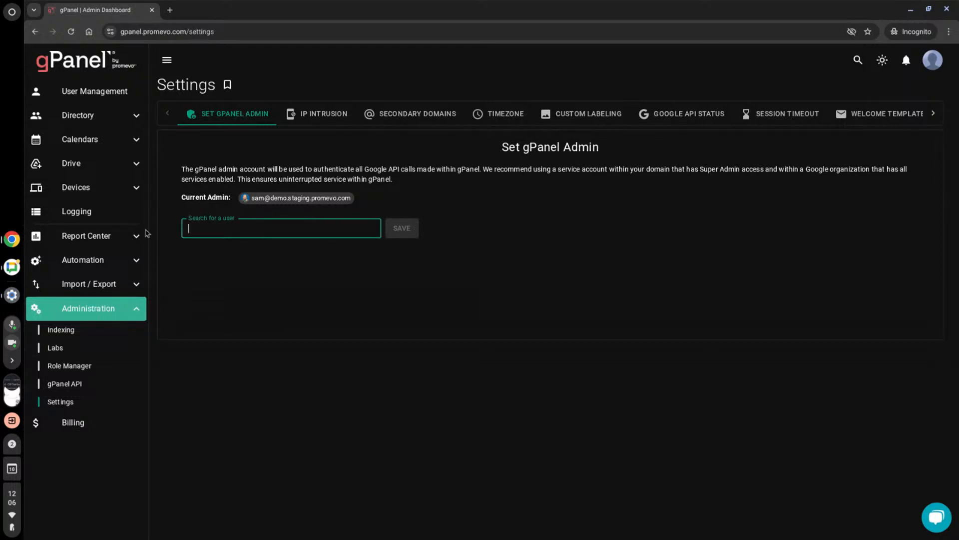
- Review the IP Intrusion, Secondary Domains and Google API Status sections of the settings
left_click(304, 119)
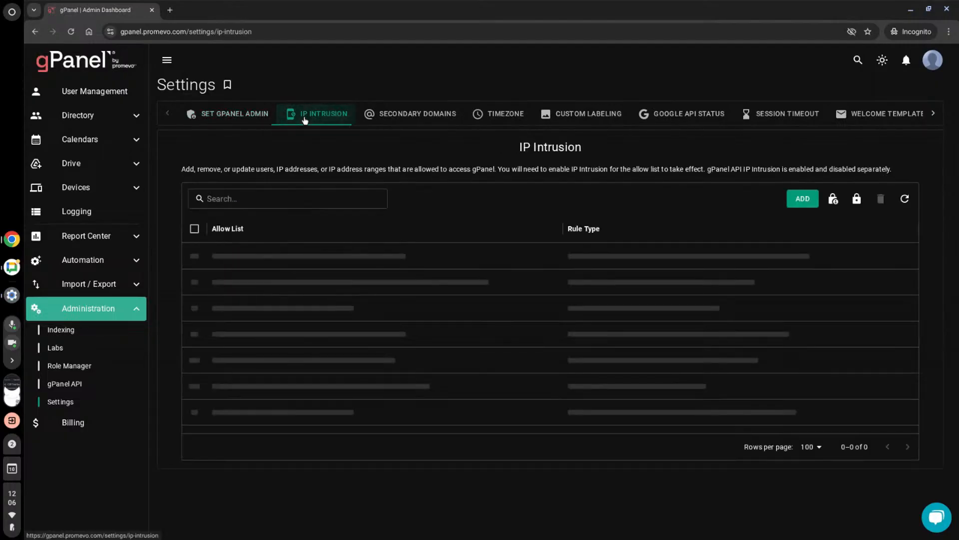
left_click(402, 113)
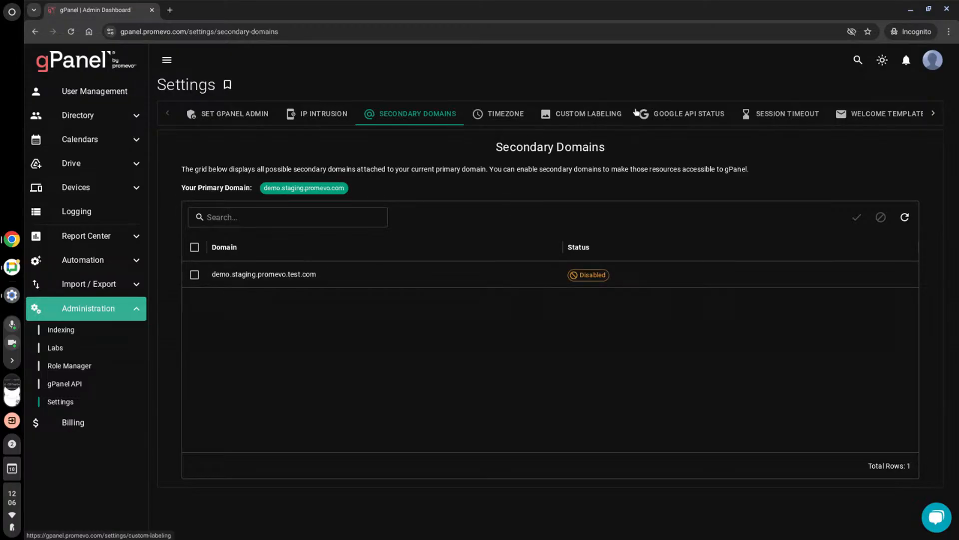
left_click(684, 114)
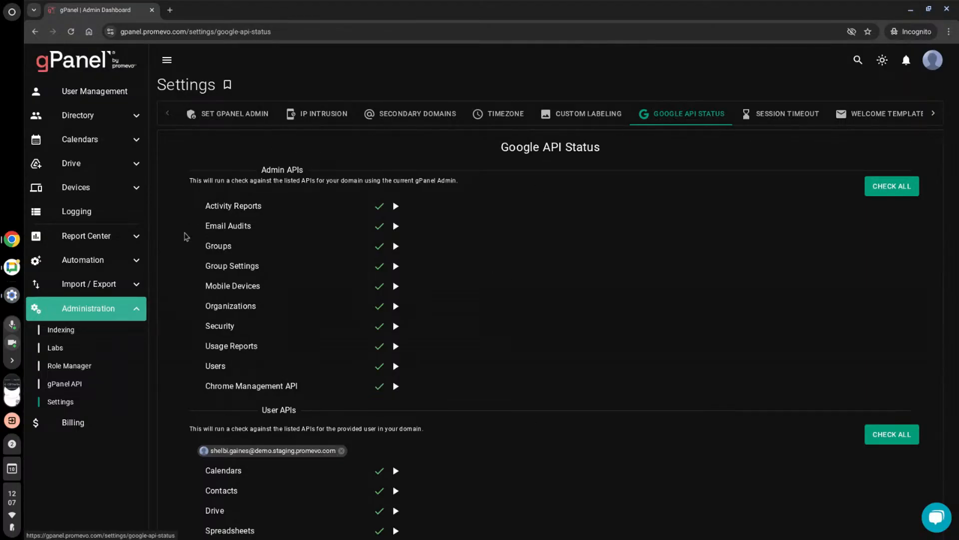
scroll(575, 500, "down", 1)
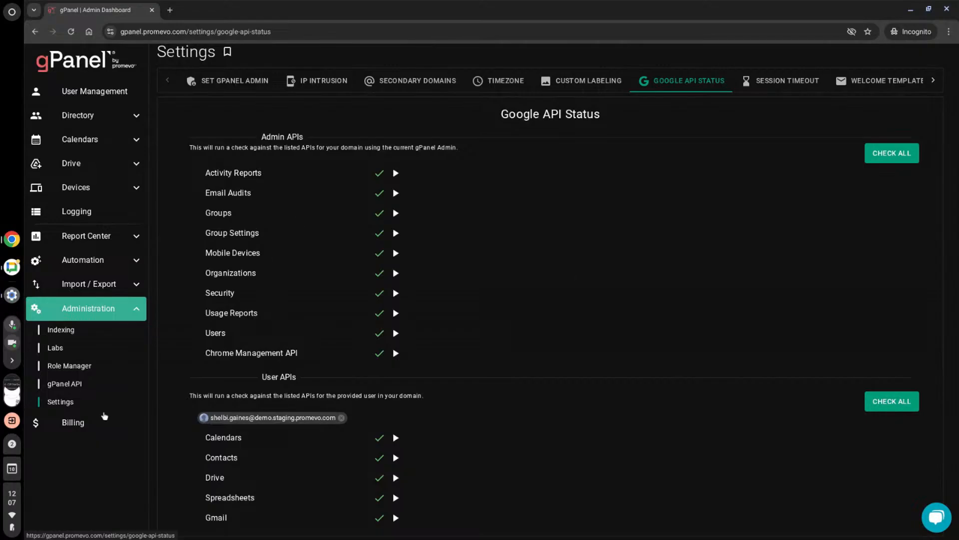
- Review the Indexing, Labs, Role Manager and gPanel API administration pages, including the blank form for creating a role
left_click(64, 330)
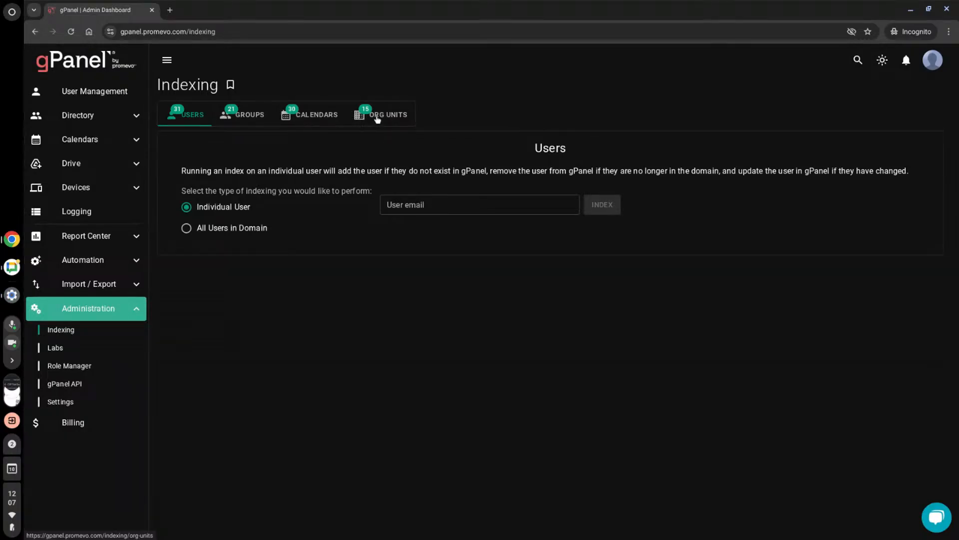
left_click(66, 354)
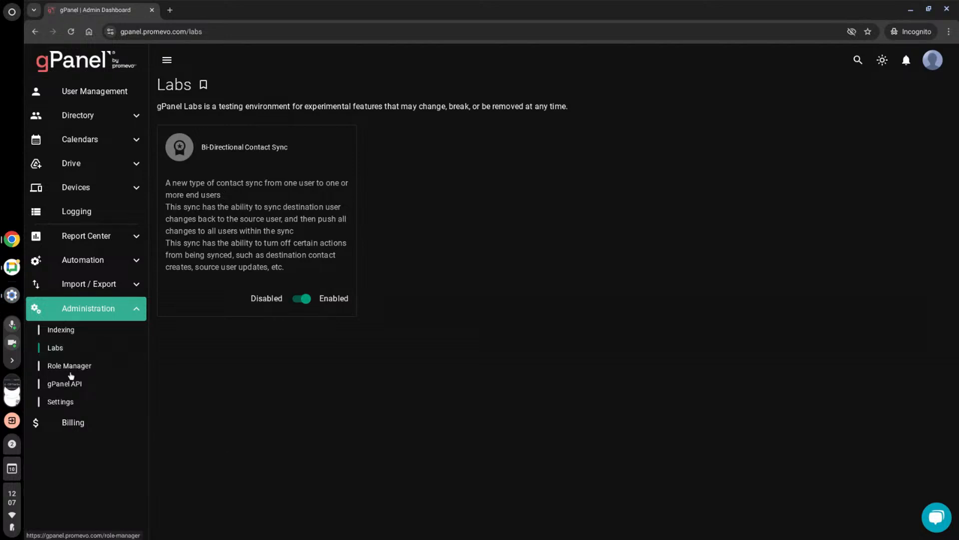
left_click(89, 367)
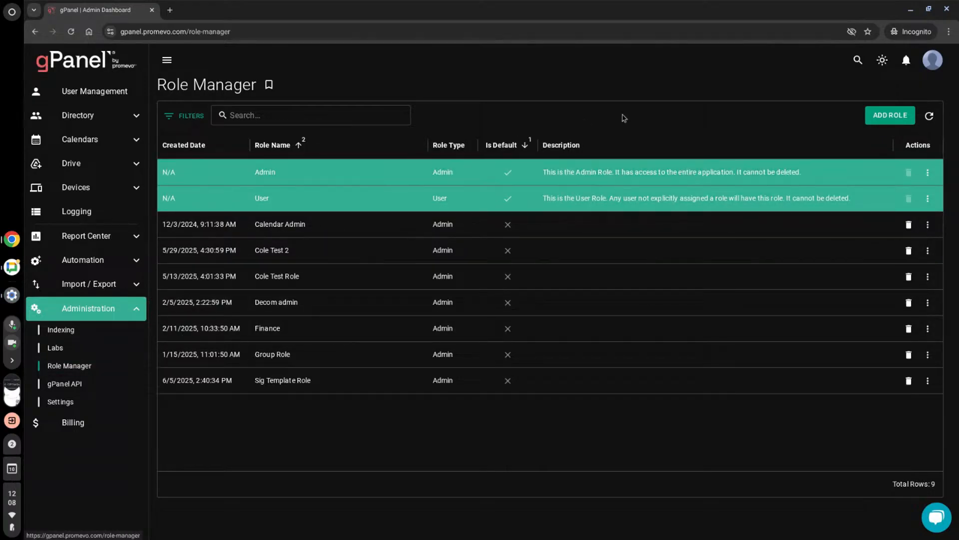
left_click(892, 118)
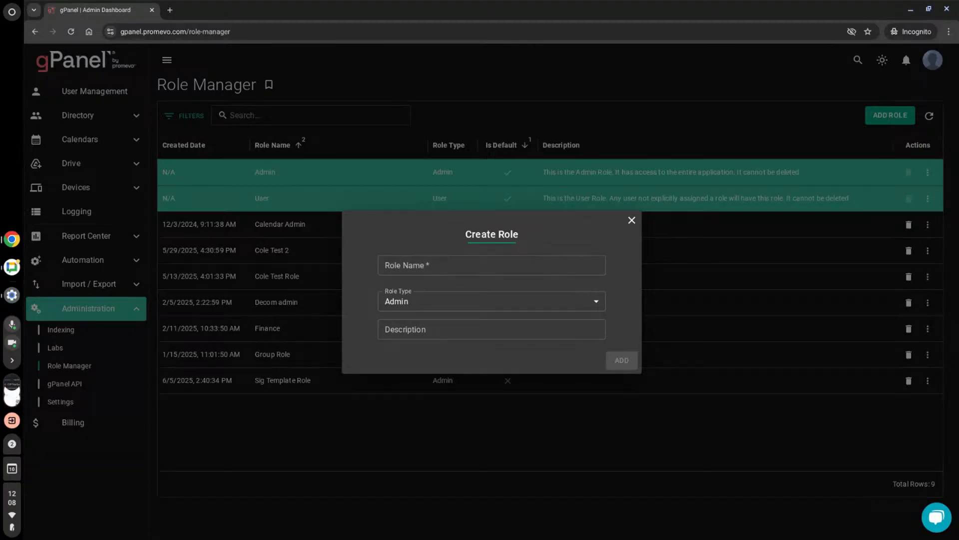
left_click(101, 452)
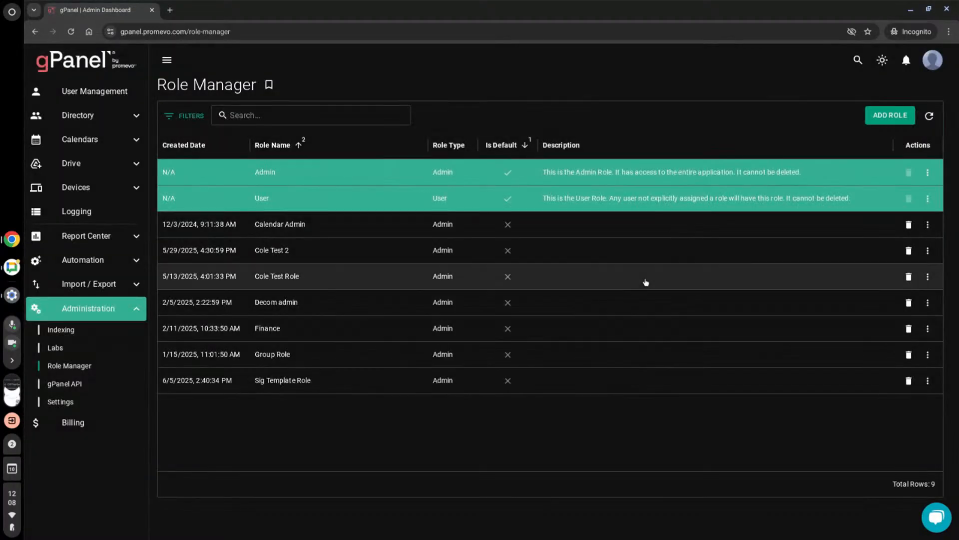
left_click(72, 385)
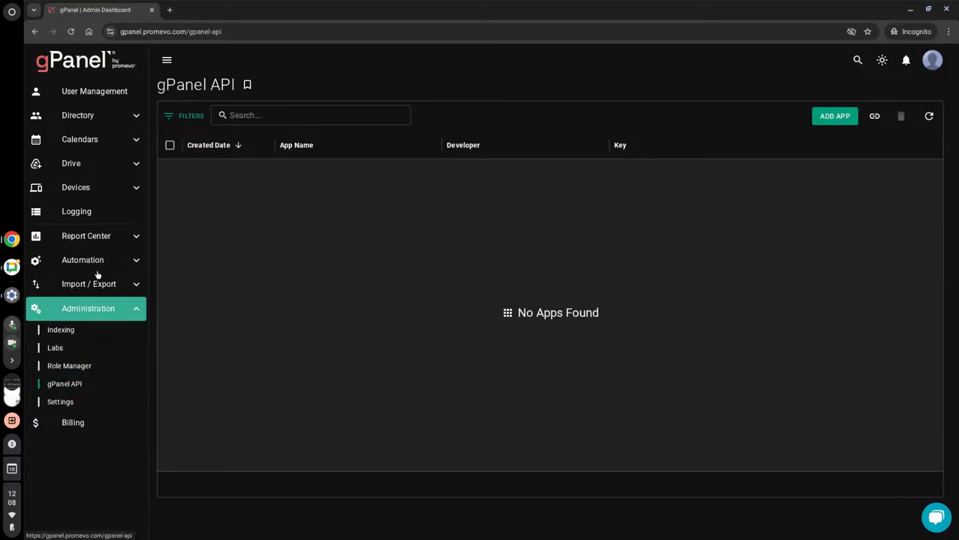
- Browse the User Management list and view the setup form for a new user, closing it without creating one
left_click(99, 96)
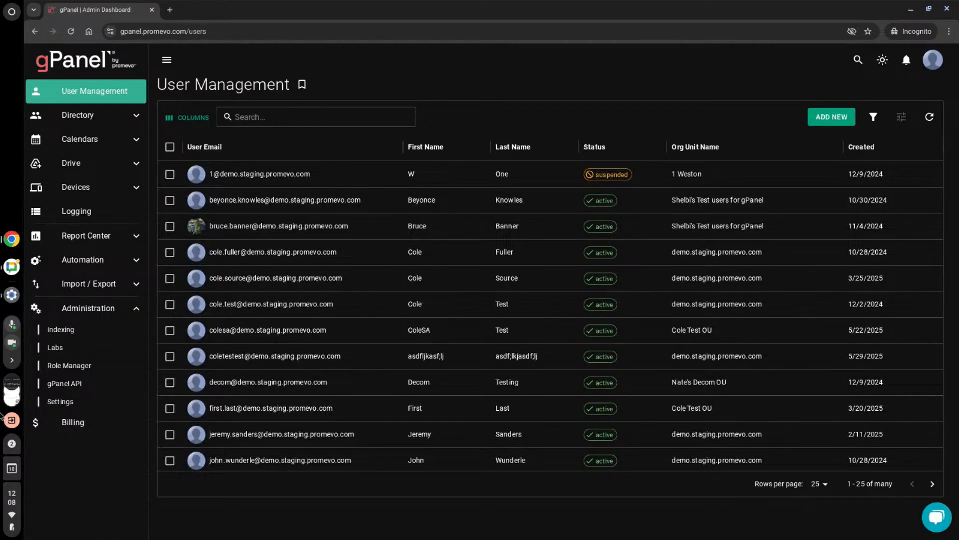
scroll(588, 257, "down", 2)
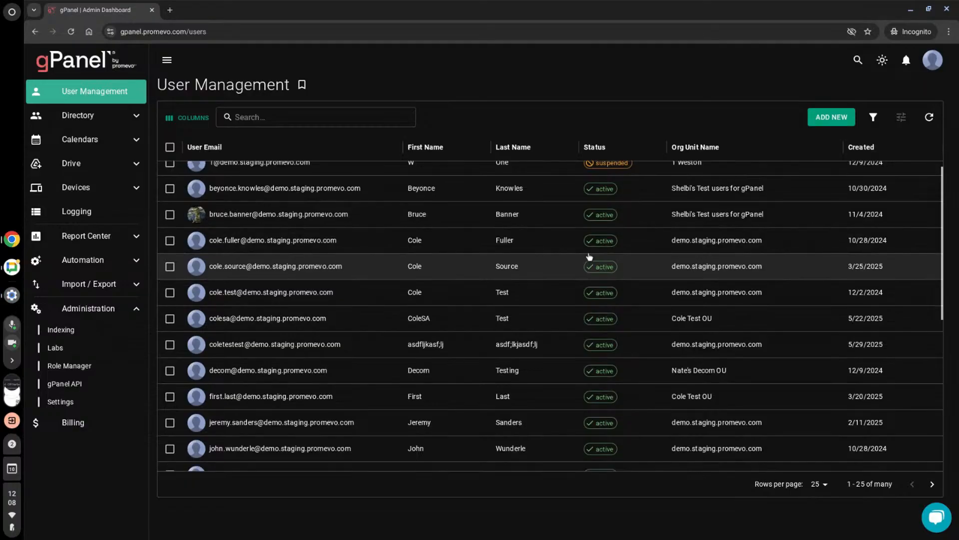
scroll(588, 257, "down", 2)
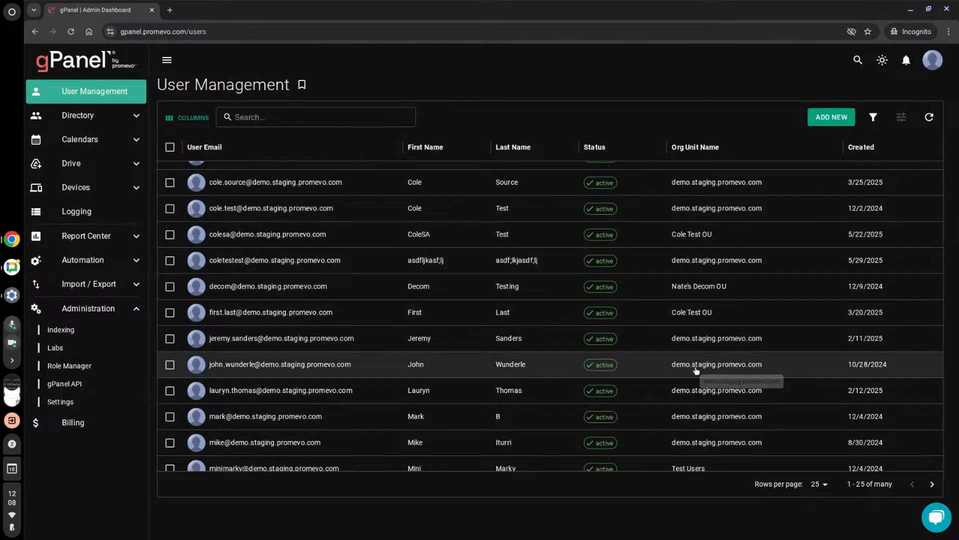
scroll(696, 370, "up", 2)
scroll(682, 371, "up", 2)
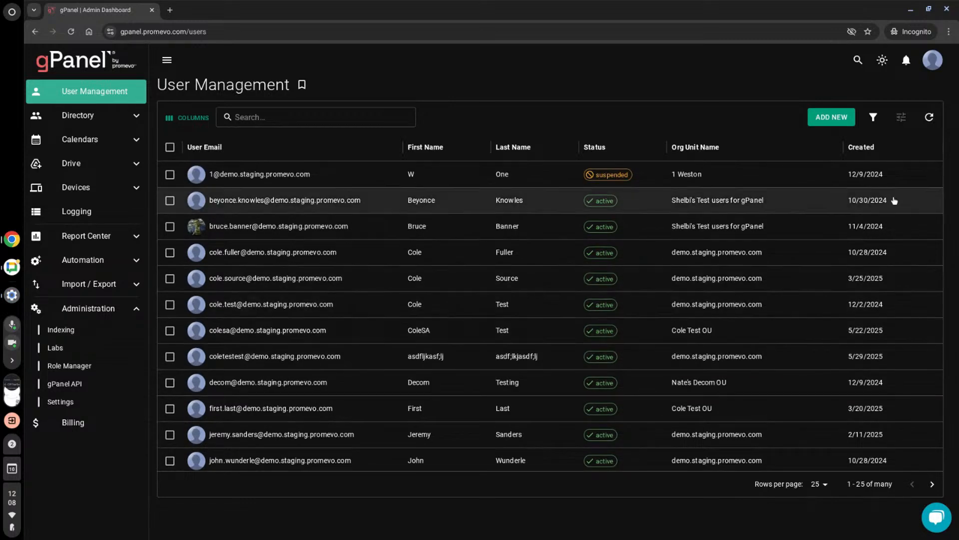
left_click(832, 117)
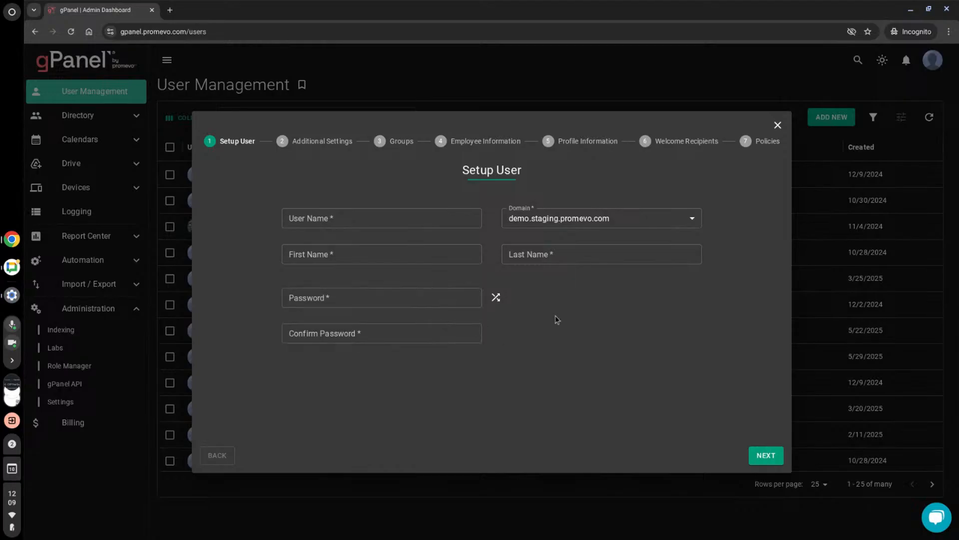
left_click(777, 125)
- Search User Management for the user by part of the first name and open their profile
left_click(283, 118)
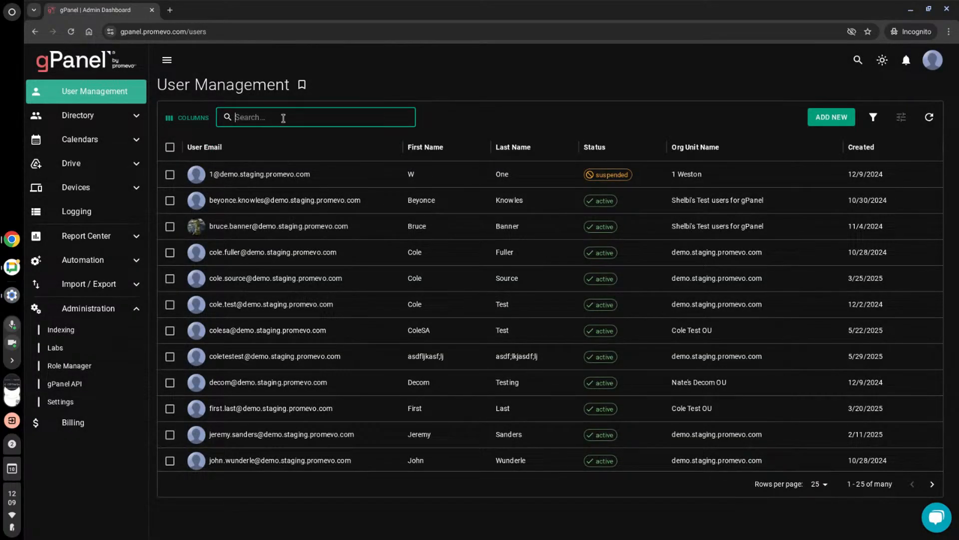
type("shel")
left_click(300, 207)
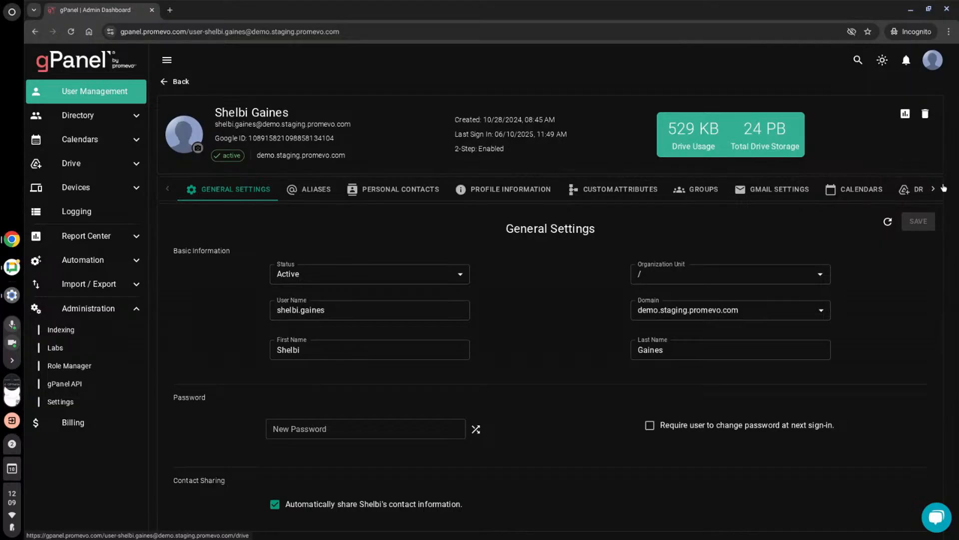
- View the account delegation in the user's Gmail settings and the existing delegate's expiration date option, leaving it unset
left_click(767, 195)
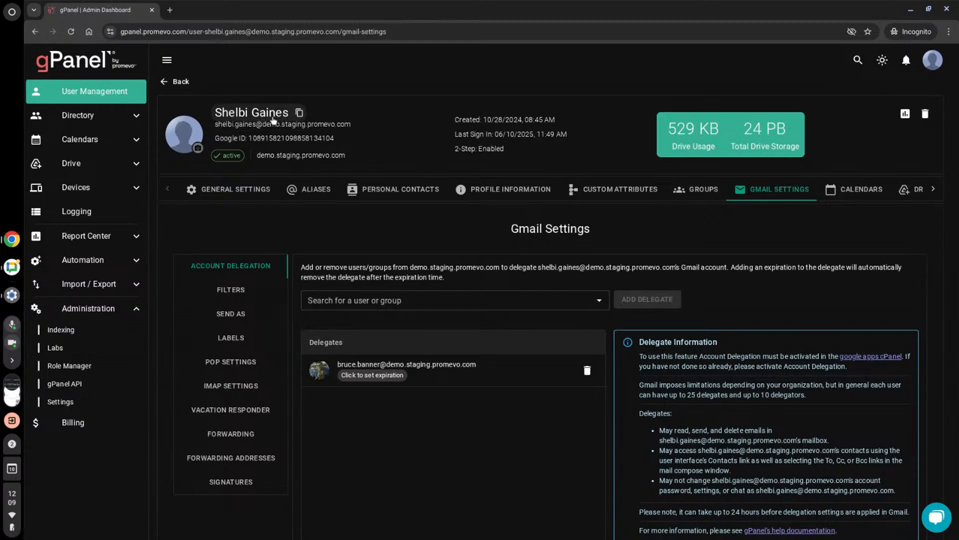
scroll(464, 315, "down", 1)
scroll(451, 312, "down", 1)
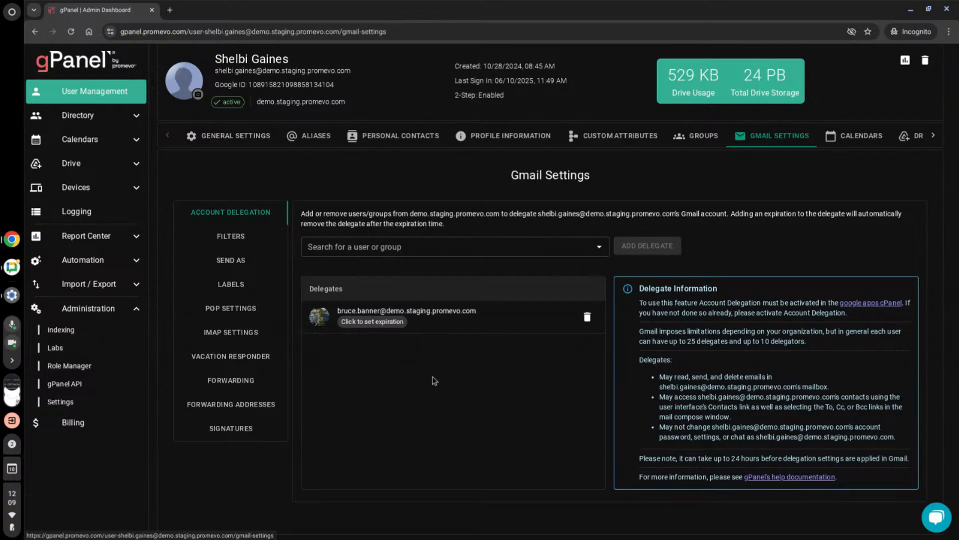
left_click(394, 323)
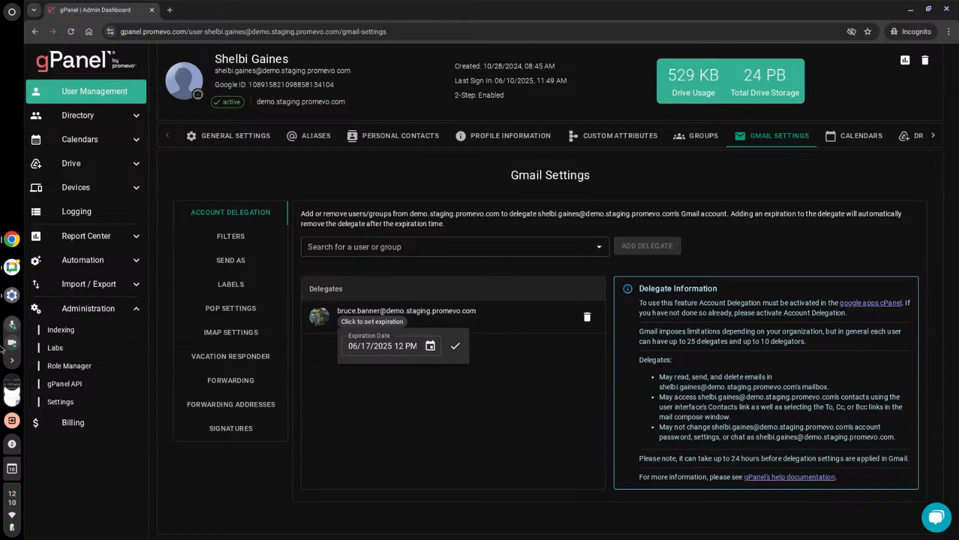
left_click(243, 362)
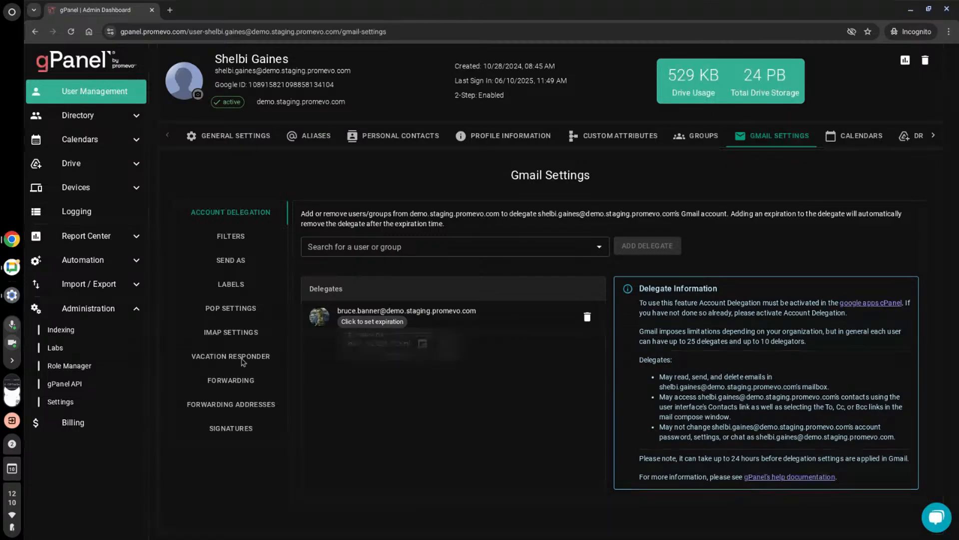
- Examine the user's vacation responder options and message, along with the email forwarding settings
left_click(215, 361)
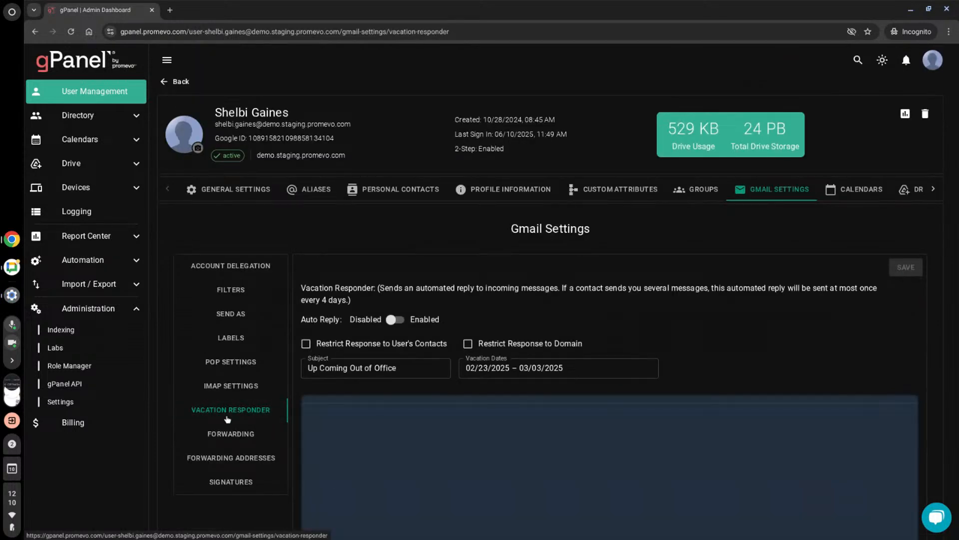
left_click(214, 437)
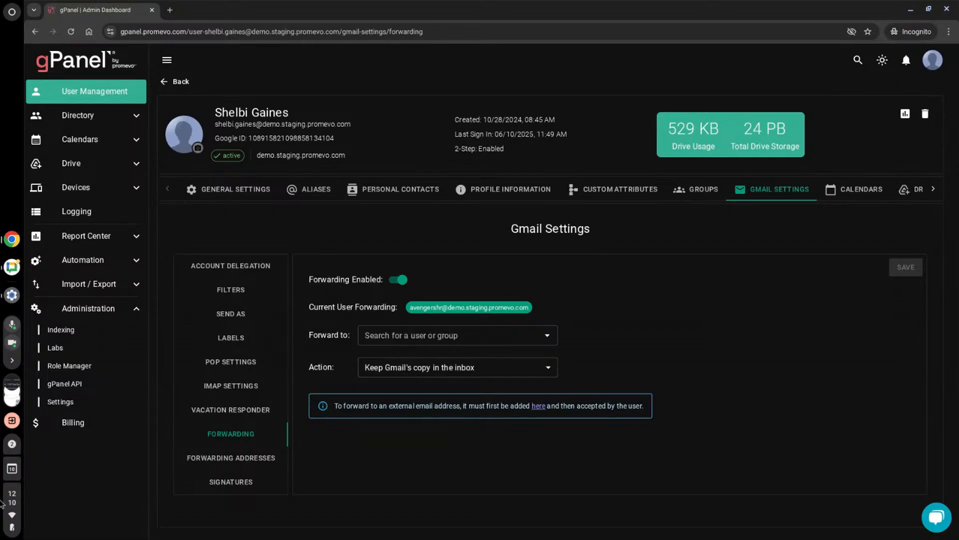
left_click(240, 410)
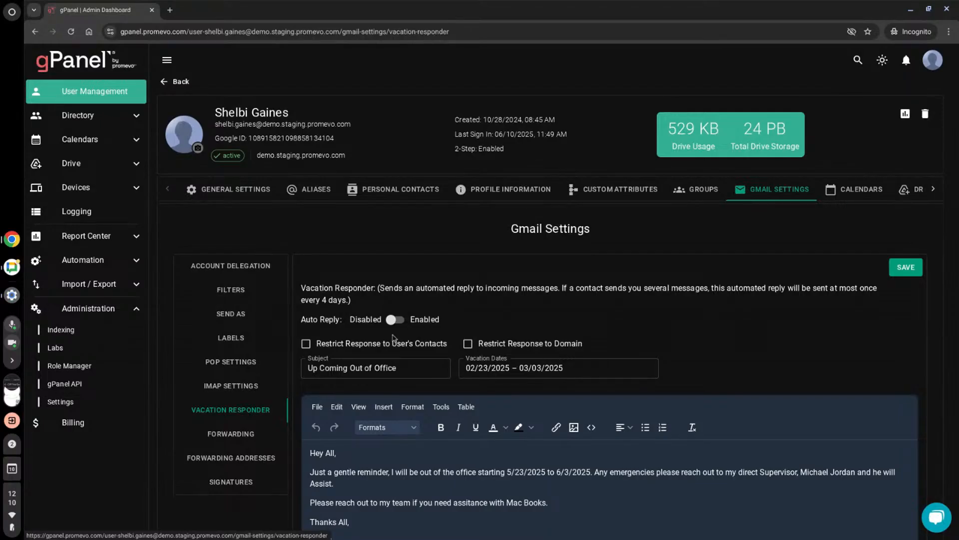
scroll(523, 406, "down", 1)
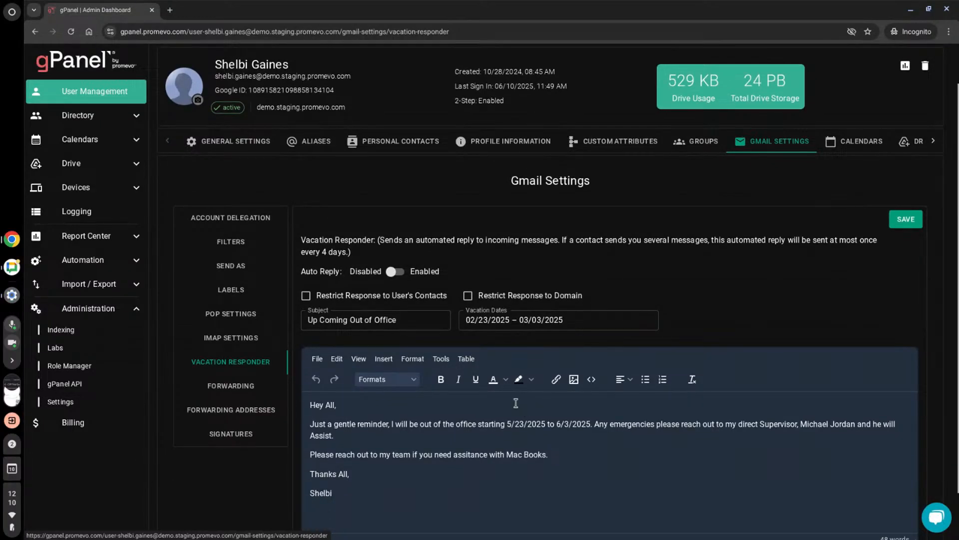
scroll(514, 404, "down", 1)
scroll(512, 405, "down", 1)
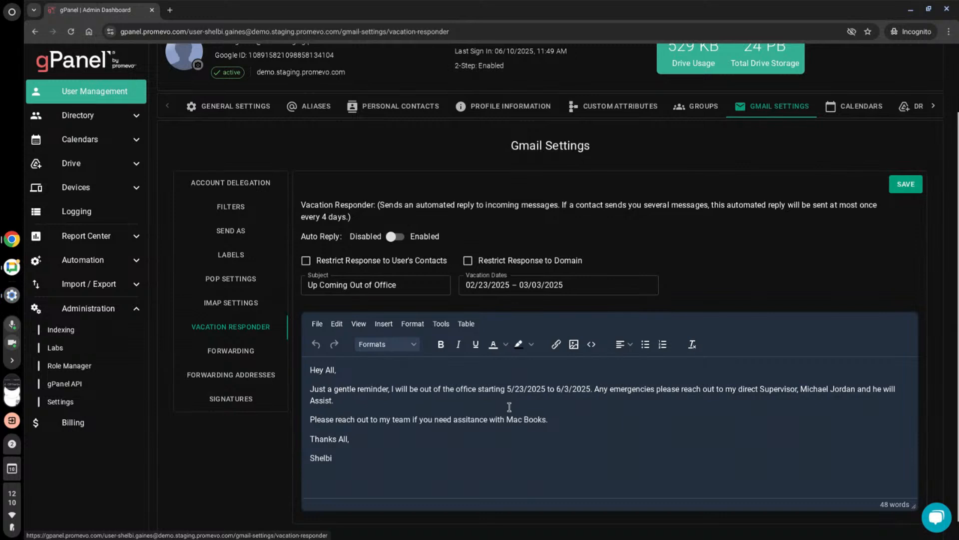
scroll(509, 407, "down", 1)
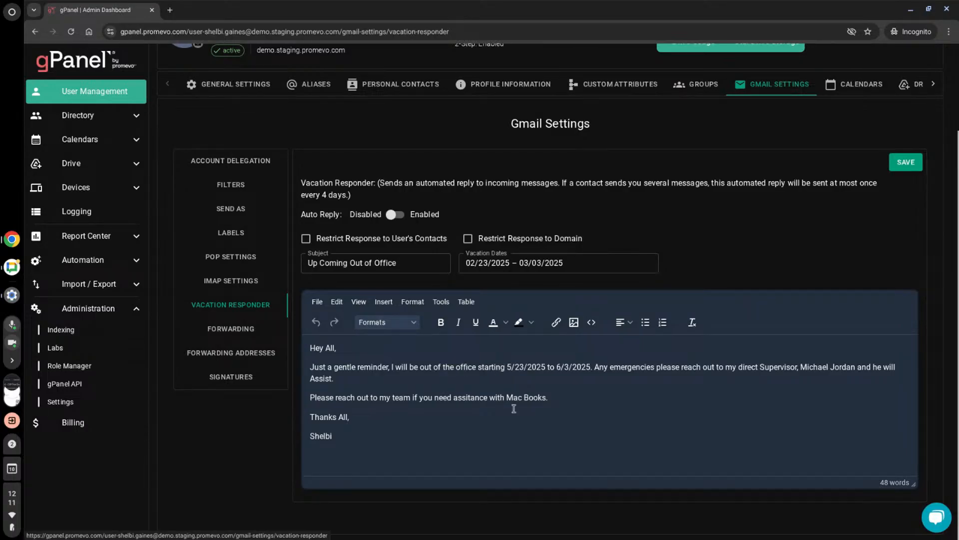
scroll(513, 409, "up", 1)
left_click(248, 331)
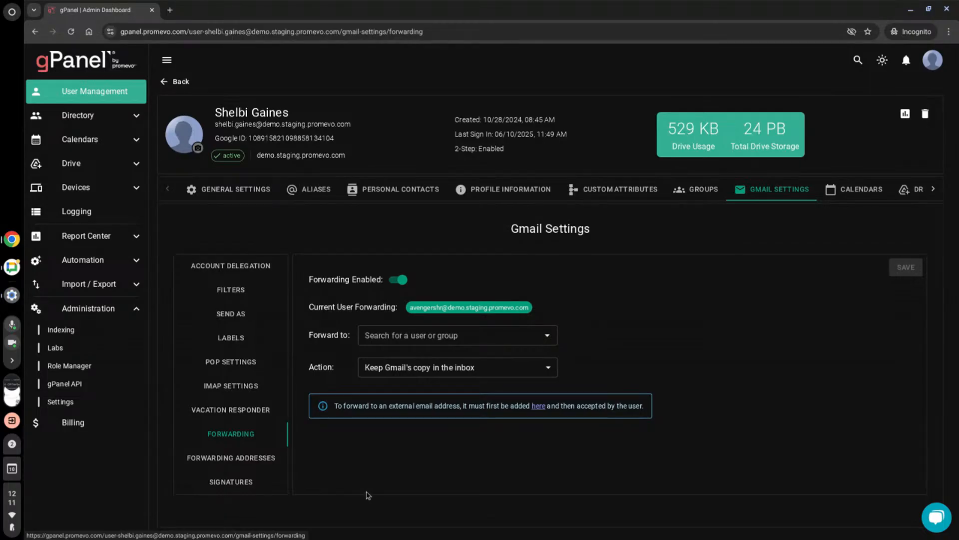
- Examine the user's Gmail signature settings, including the template field options and the current signature's layout
left_click(233, 483)
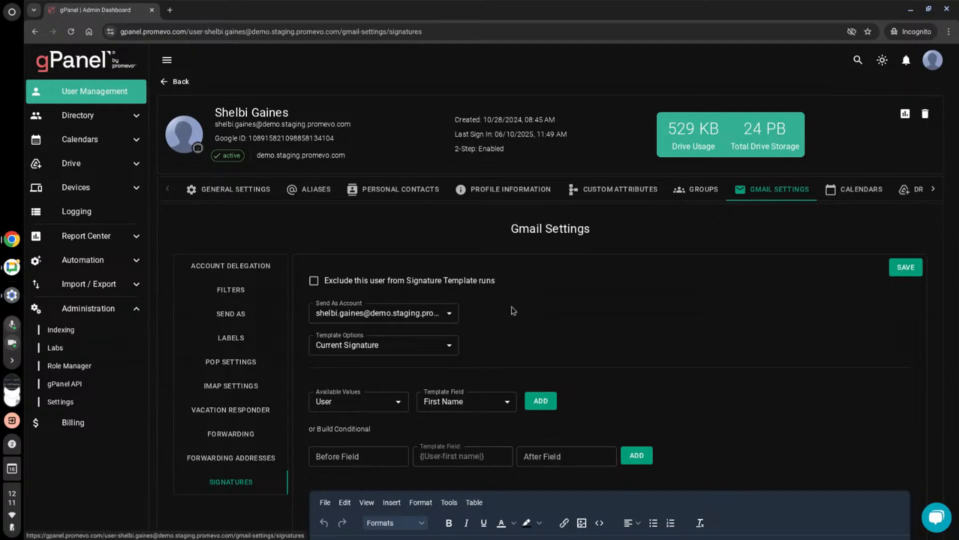
scroll(536, 343, "down", 1)
scroll(535, 348, "down", 2)
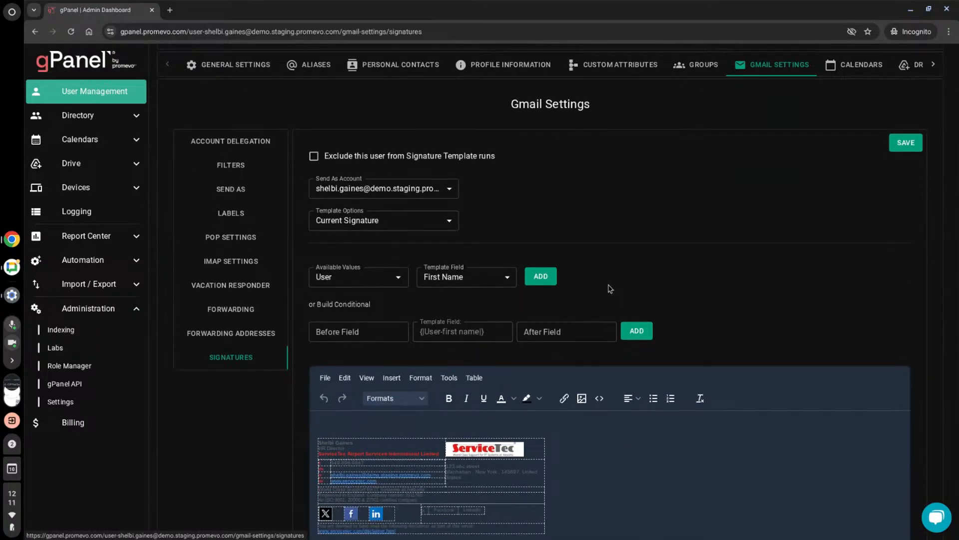
scroll(608, 287, "down", 1)
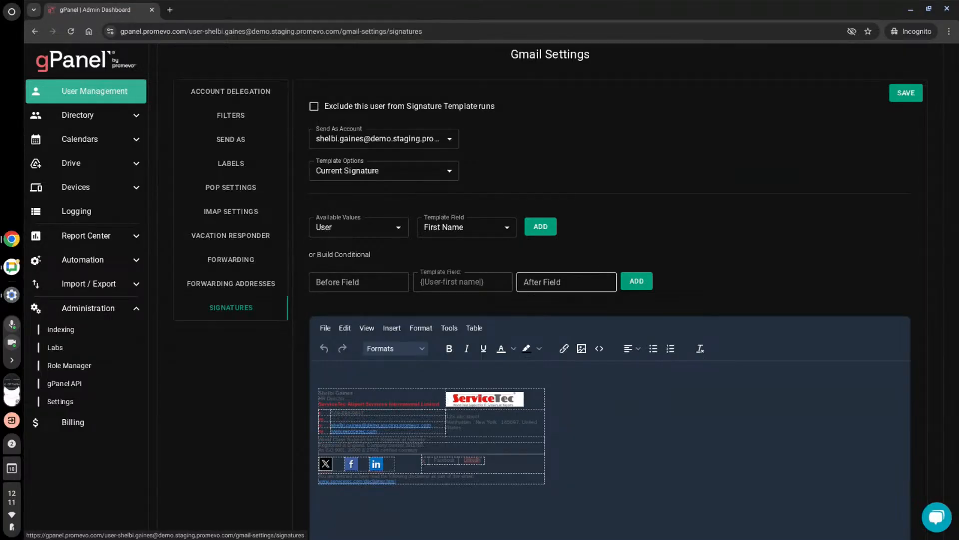
scroll(561, 235, "up", 3)
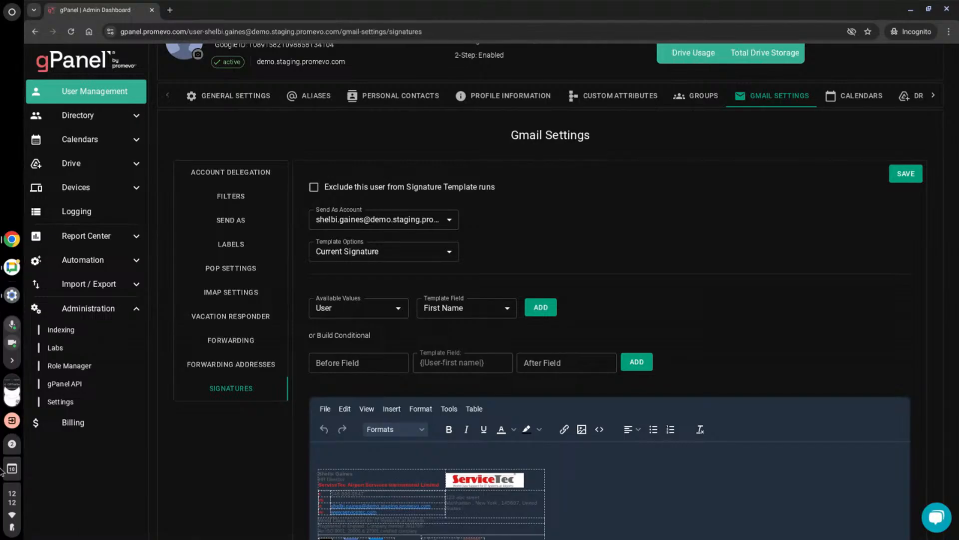
scroll(514, 337, "down", 1)
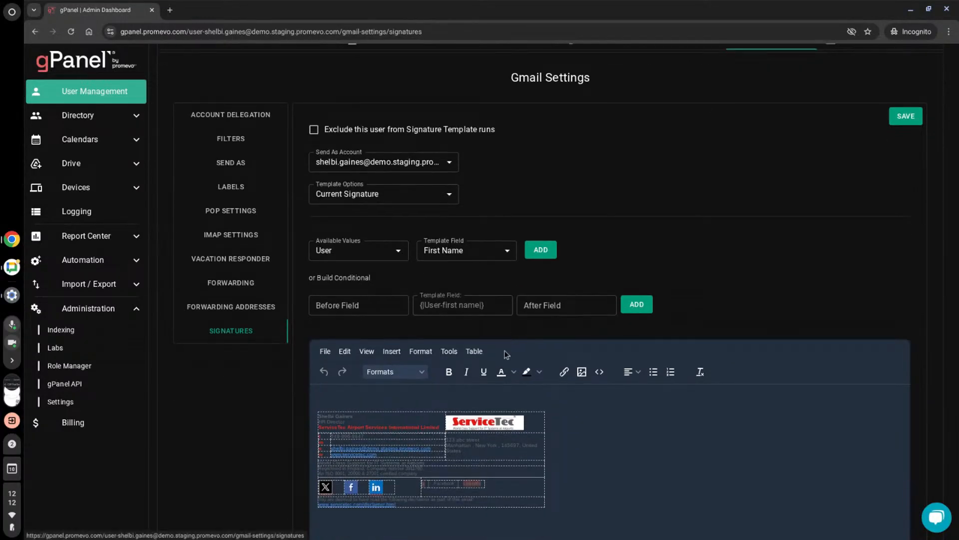
scroll(470, 378, "down", 1)
scroll(470, 378, "down", 1)
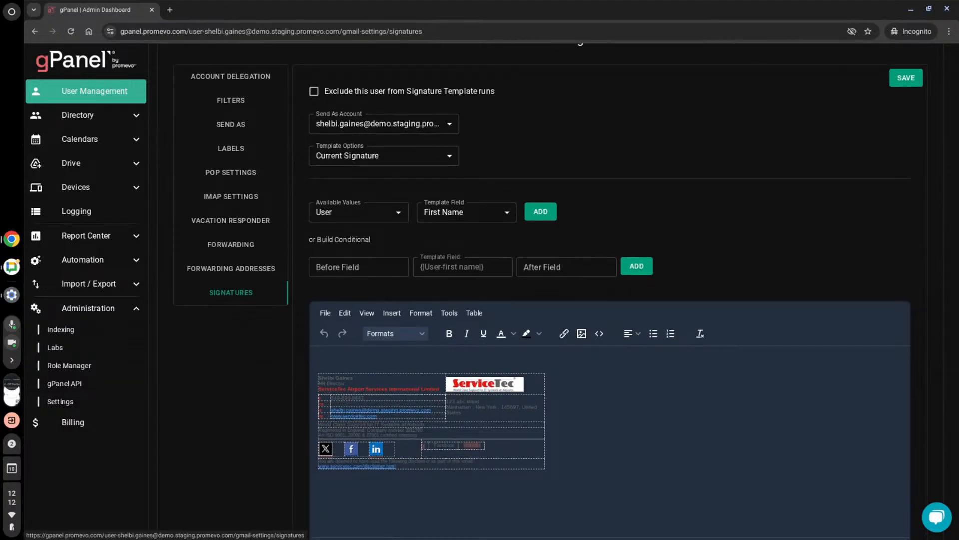
scroll(471, 378, "down", 1)
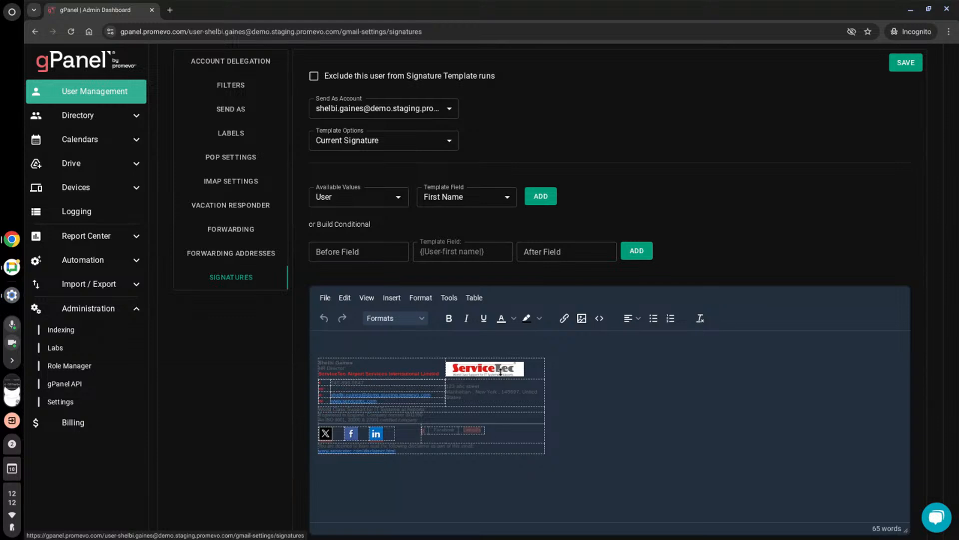
scroll(563, 339, "up", 2)
scroll(652, 376, "up", 1)
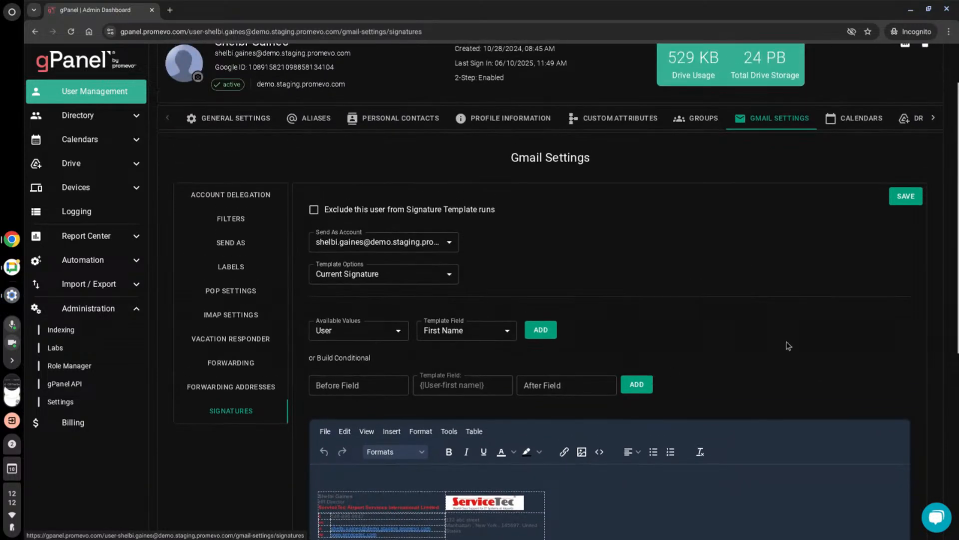
- Preview other signature templates for the user, including ServiceTec - Shelbi Test, and review the remaining template options without saving
left_click(450, 280)
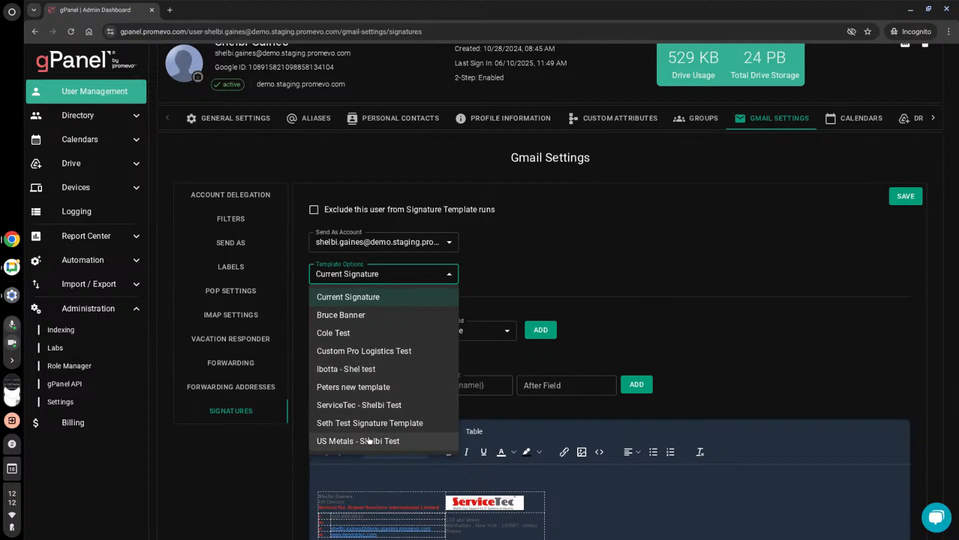
left_click(379, 315)
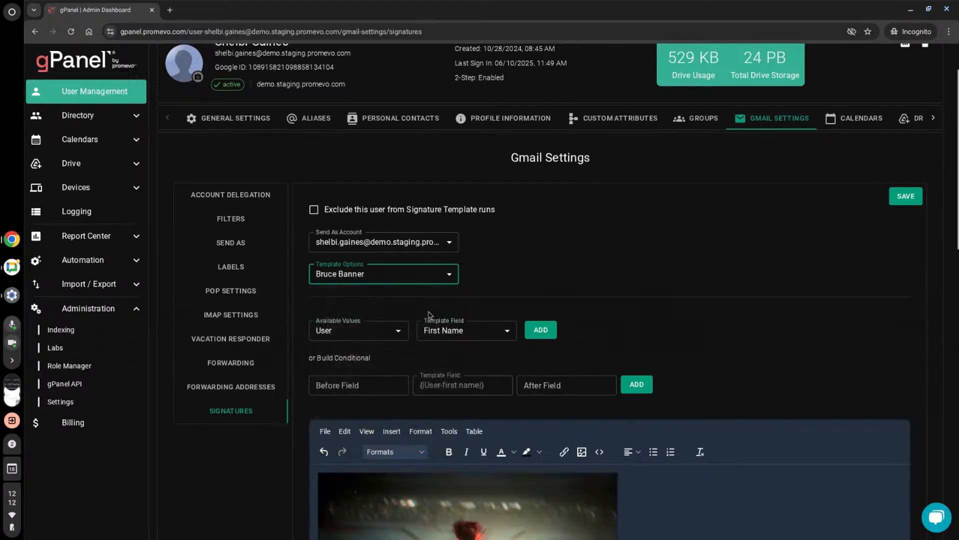
scroll(741, 322, "down", 7)
scroll(741, 322, "up", 5)
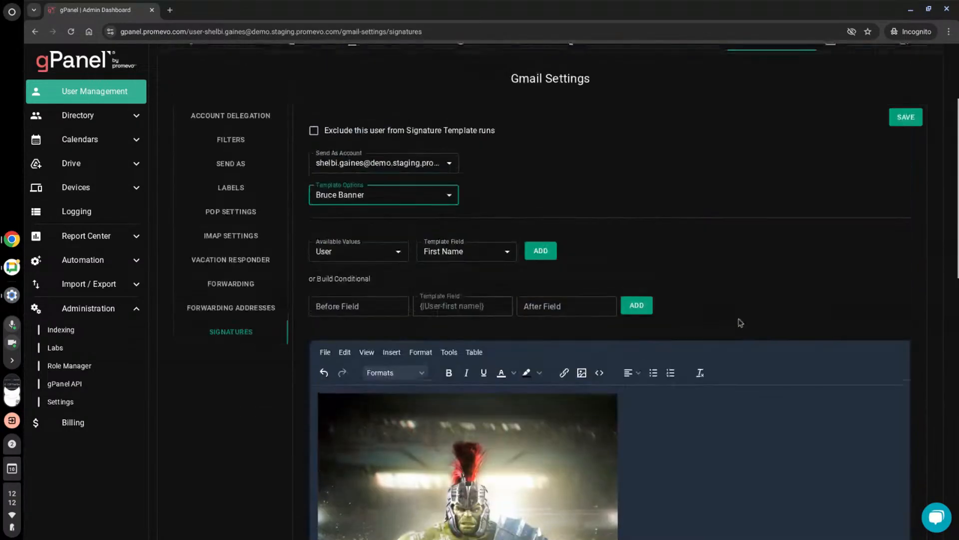
left_click(448, 196)
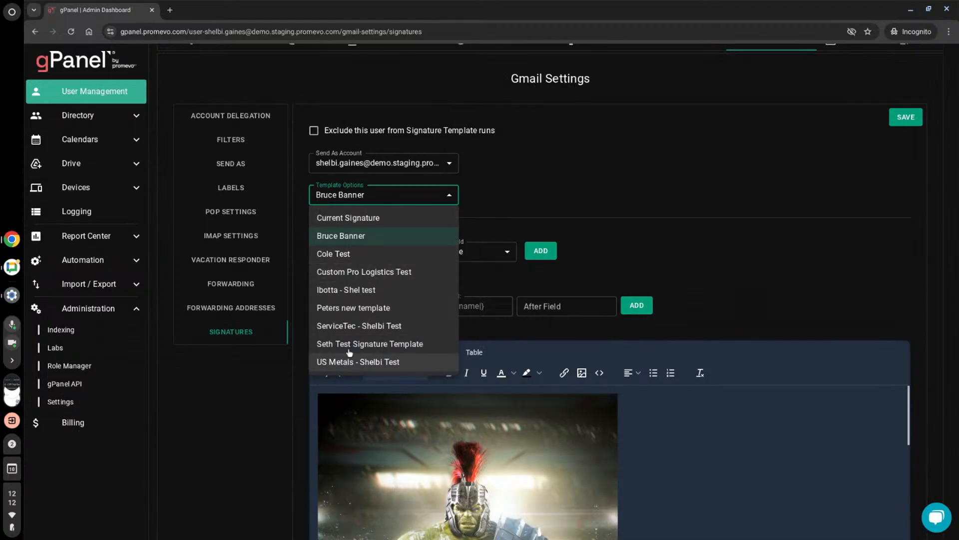
left_click(350, 325)
scroll(576, 334, "down", 2)
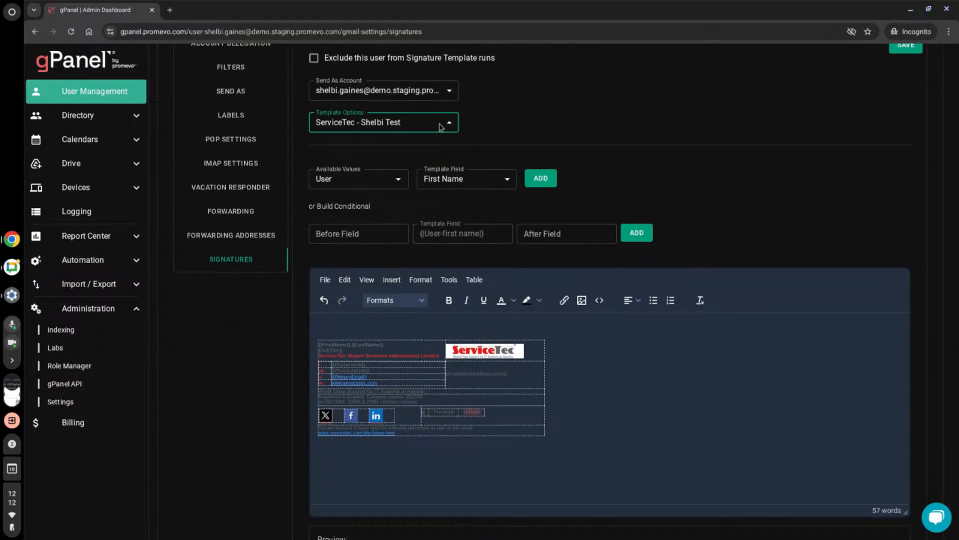
left_click(440, 128)
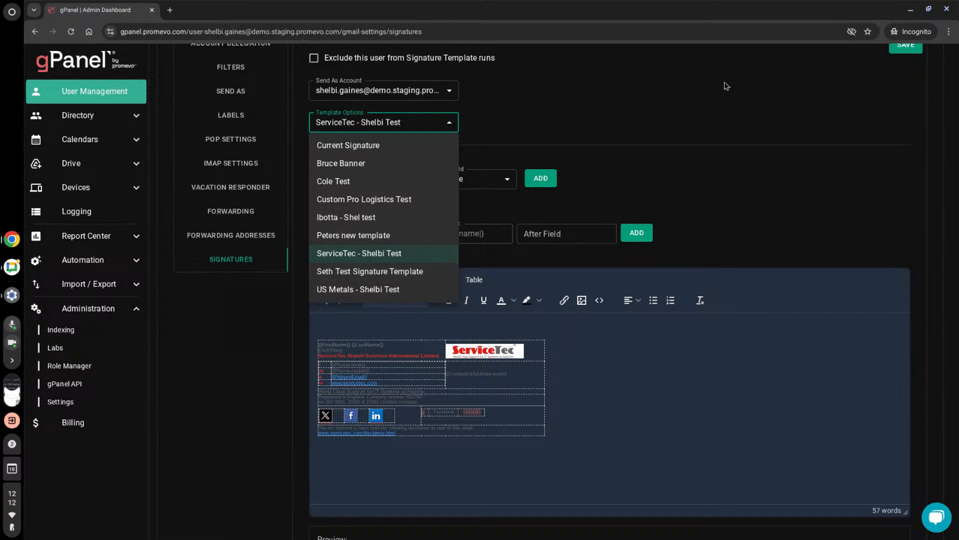
left_click(777, 103)
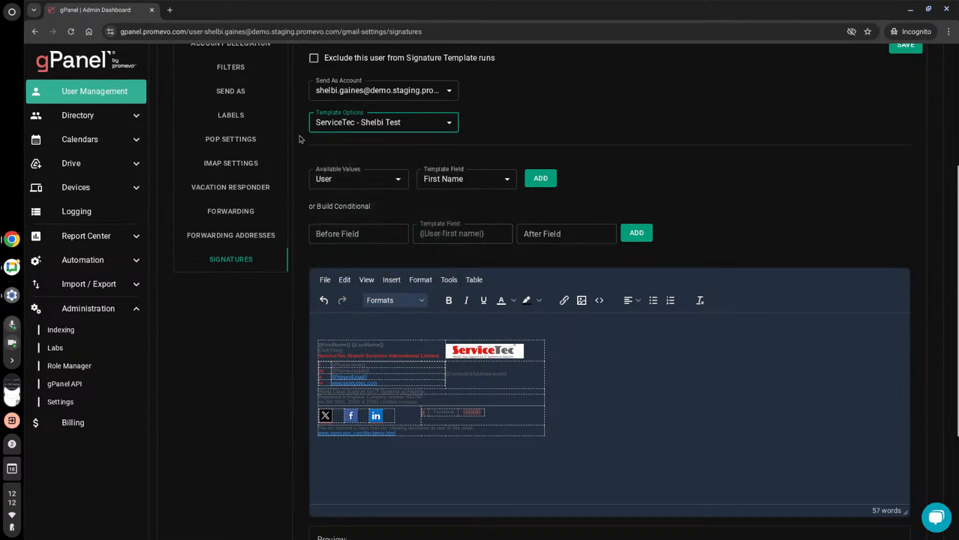
- Go to the Calendars page, search for a user by first name and load that user's calendars
left_click(83, 144)
left_click(63, 160)
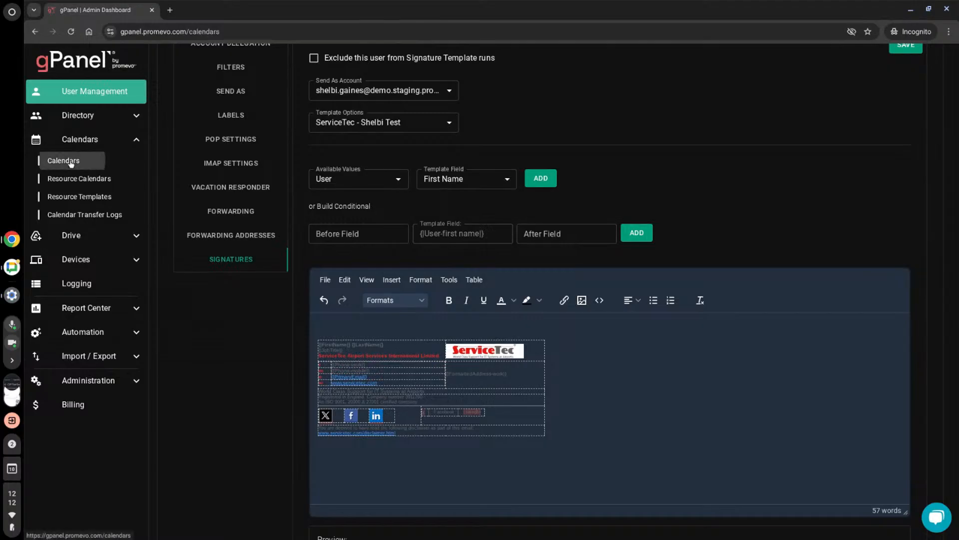
left_click(249, 107)
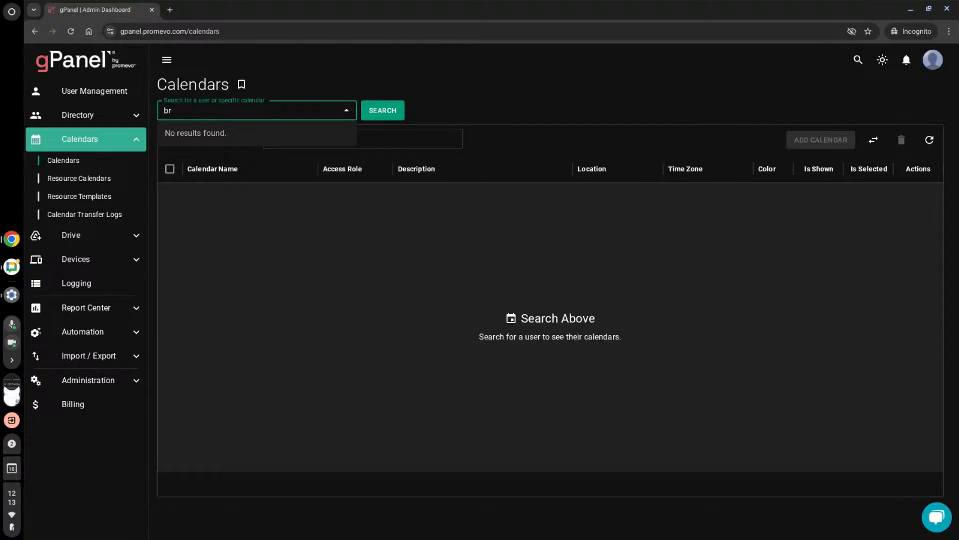
type("bruce")
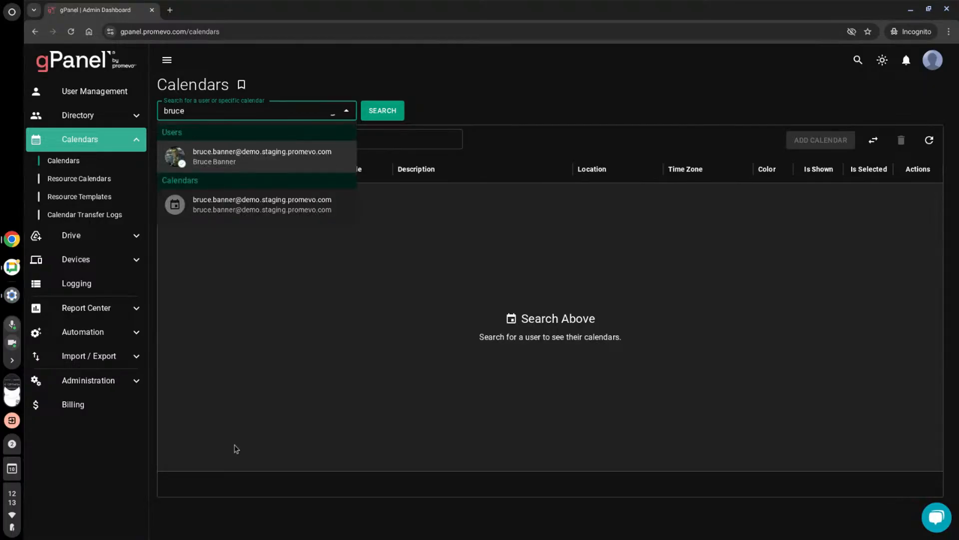
left_click(272, 152)
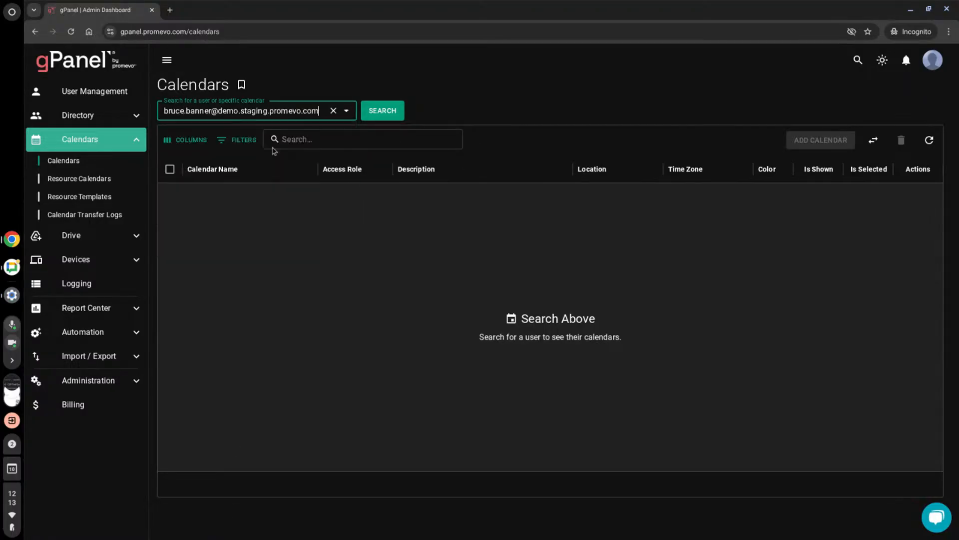
left_click(394, 111)
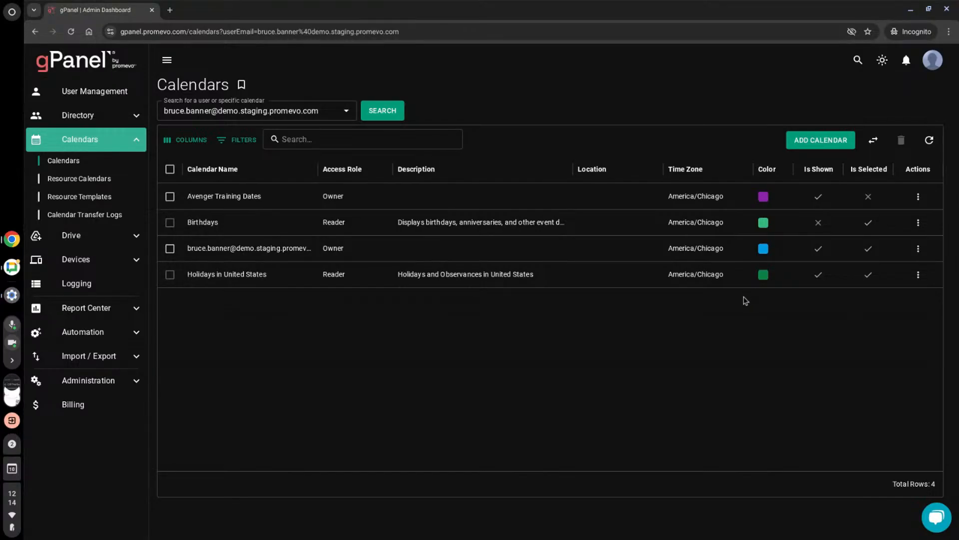
- Review the color choices in the edit form of the user's primary calendar and save it with its existing settings
left_click(918, 249)
left_click(895, 272)
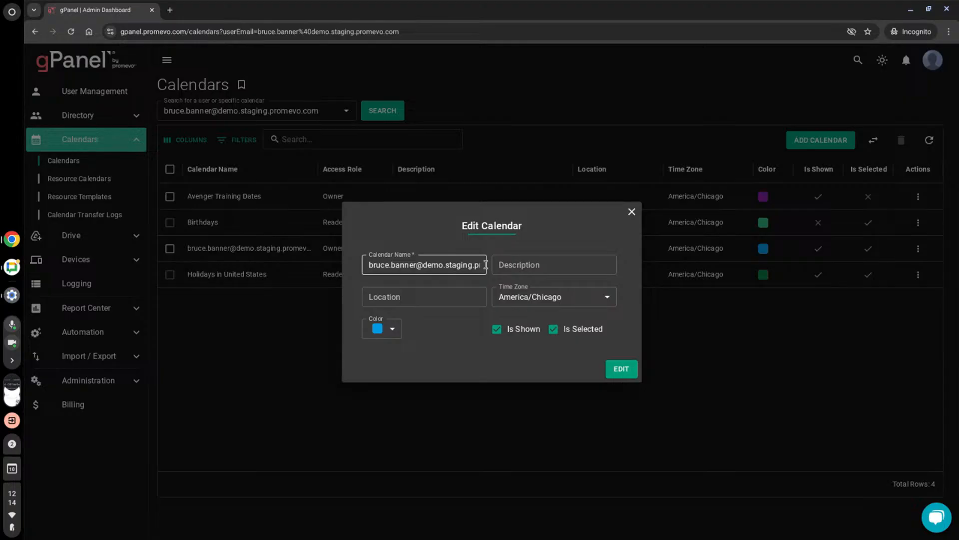
left_click(393, 329)
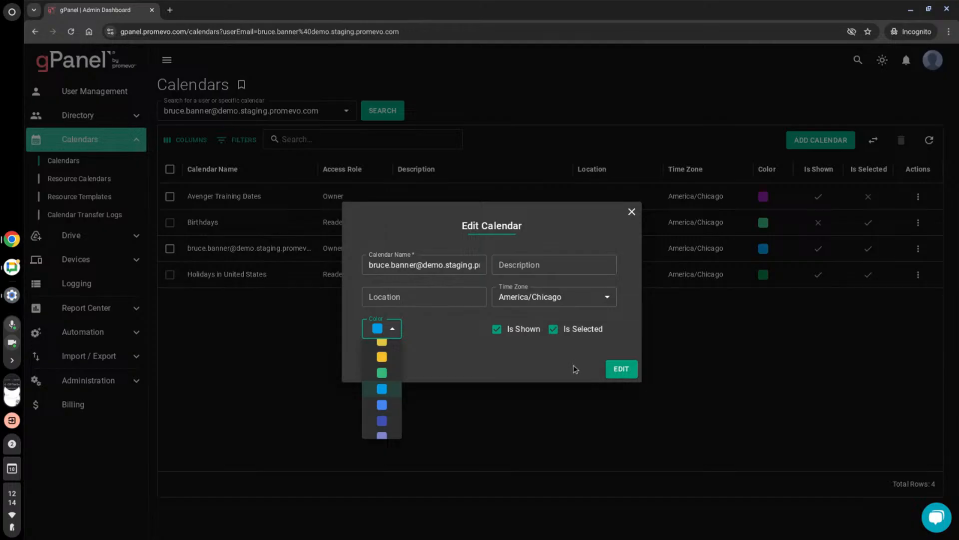
left_click(633, 215)
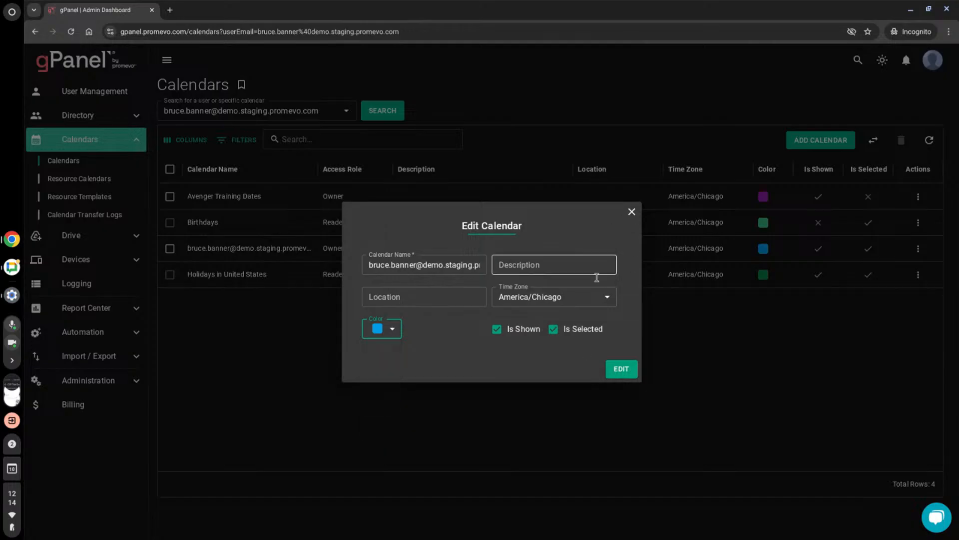
left_click(634, 369)
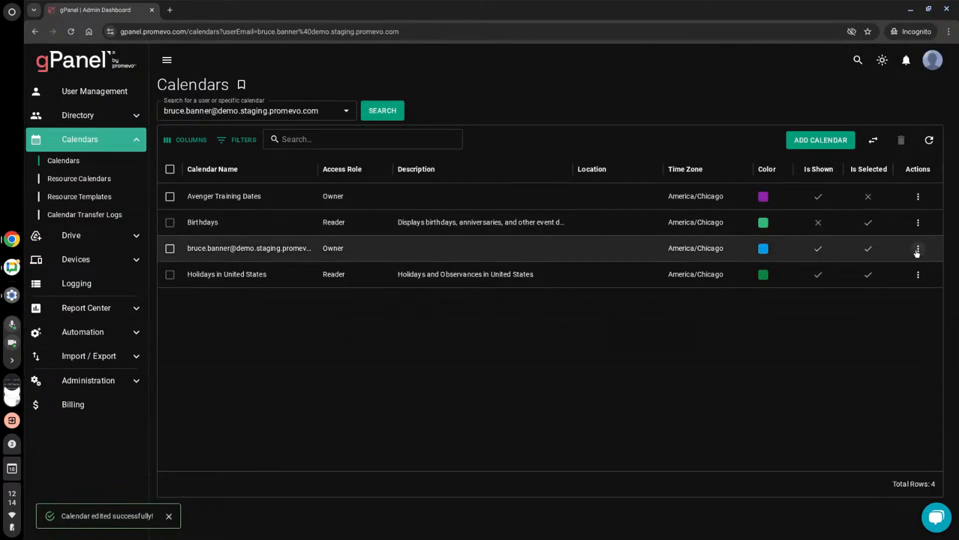
- Examine the primary calendar's sharing roles and visibility options, trying Public, and close both dialogs without updating
left_click(918, 248)
left_click(907, 285)
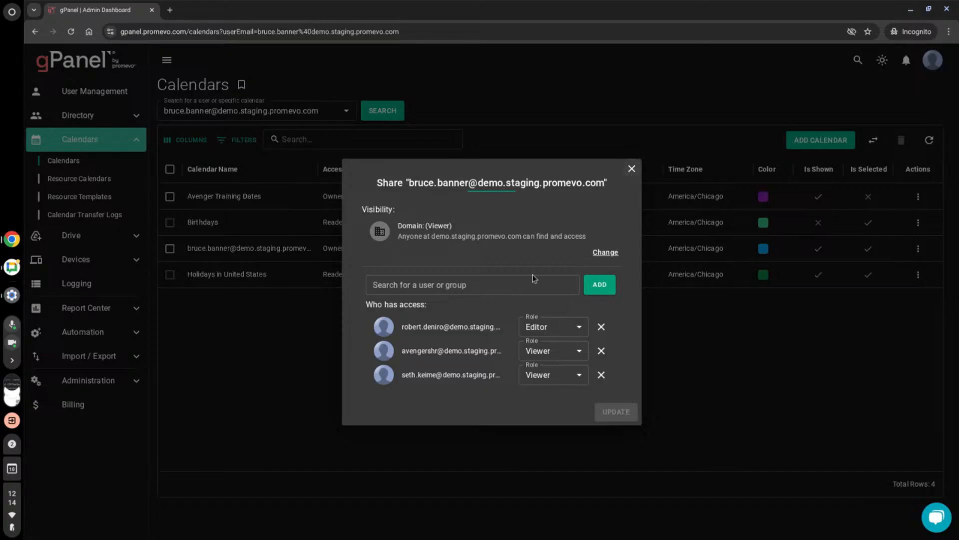
left_click(558, 375)
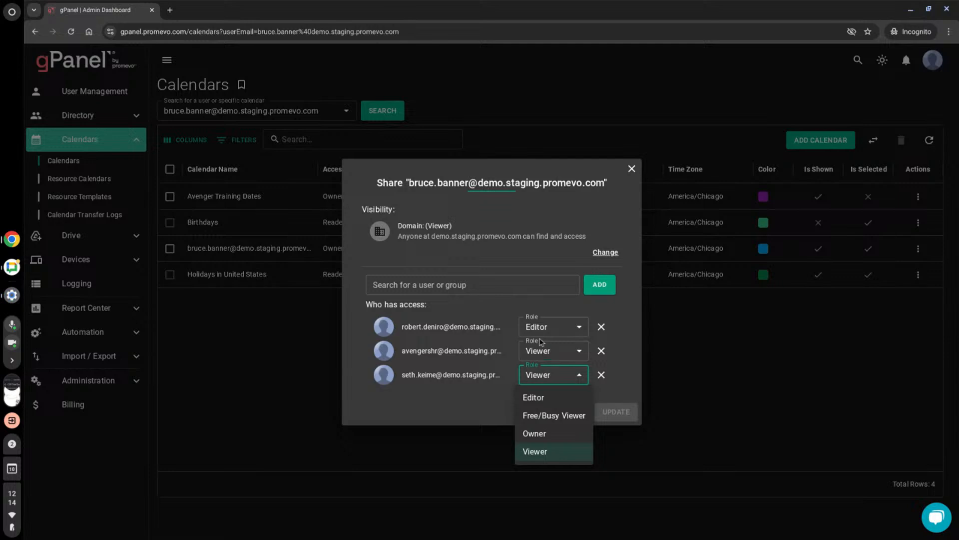
left_click(606, 256)
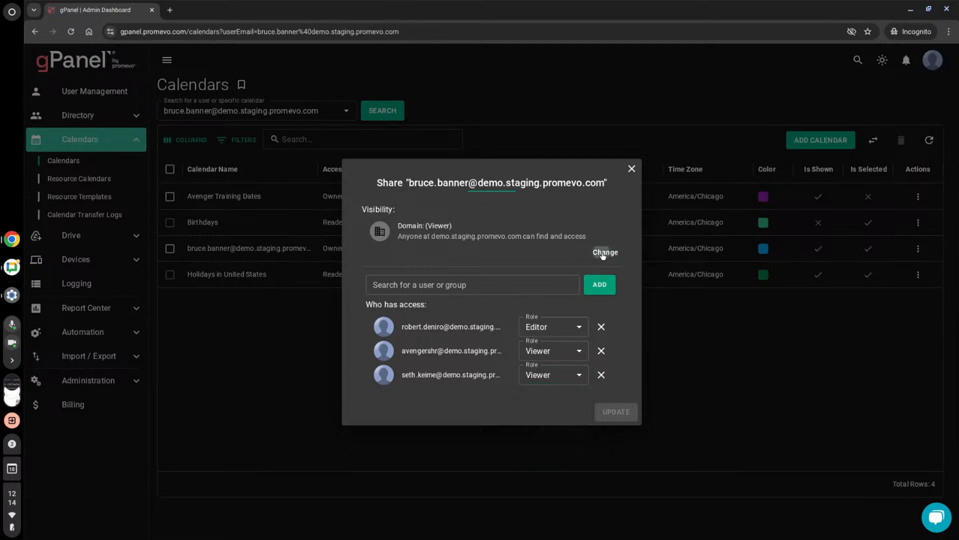
left_click(605, 253)
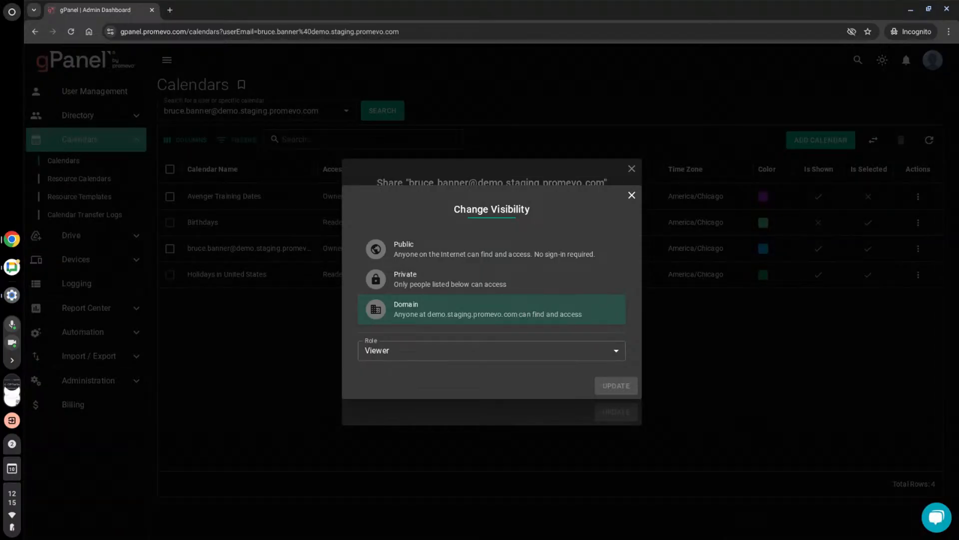
left_click(507, 255)
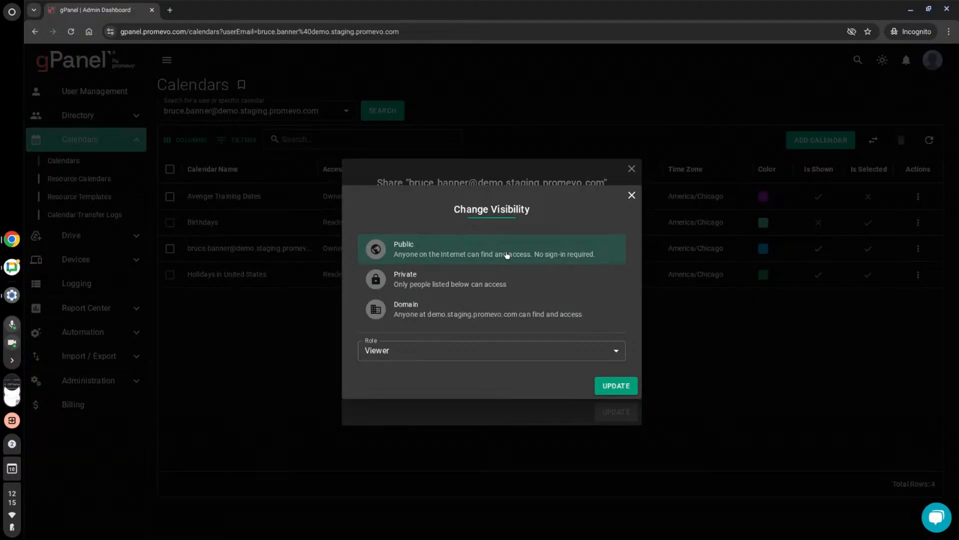
left_click(632, 195)
left_click(631, 168)
- View the events of the user's primary calendar and the new event form with its color options, creating no event
left_click(918, 249)
left_click(893, 303)
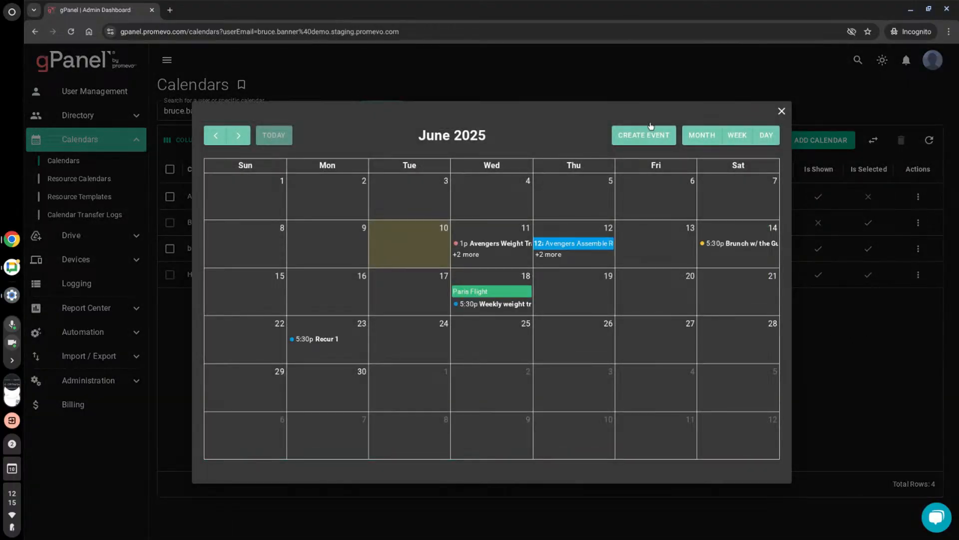
left_click(638, 142)
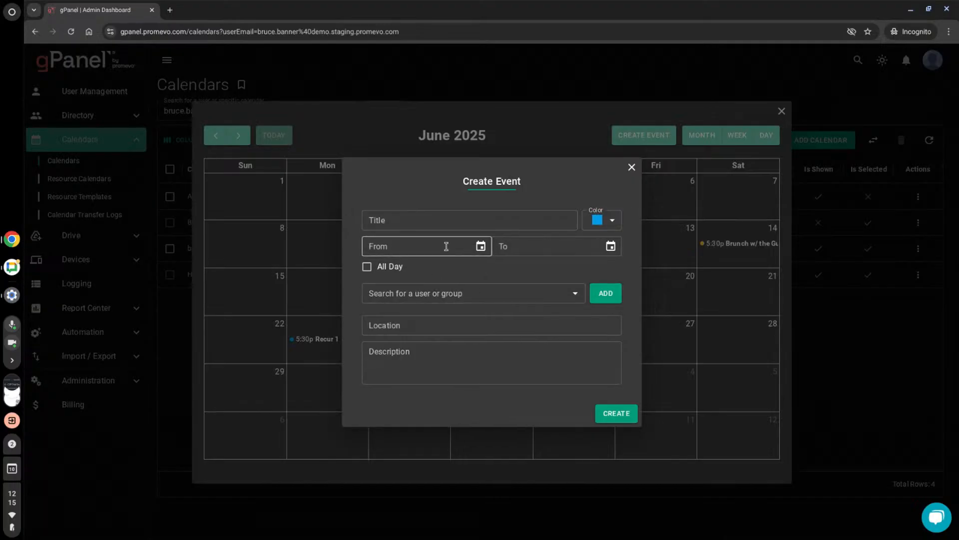
left_click(612, 221)
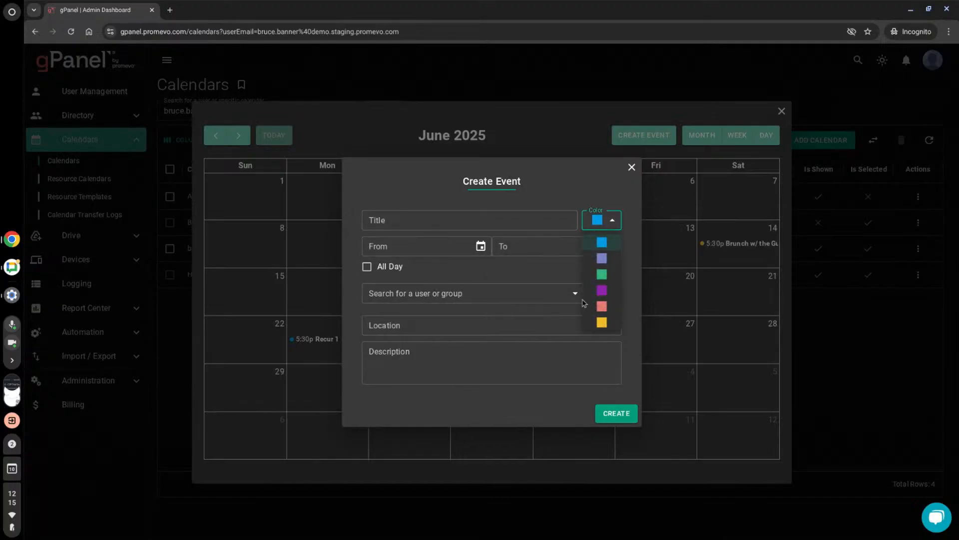
left_click(632, 168)
left_click(631, 167)
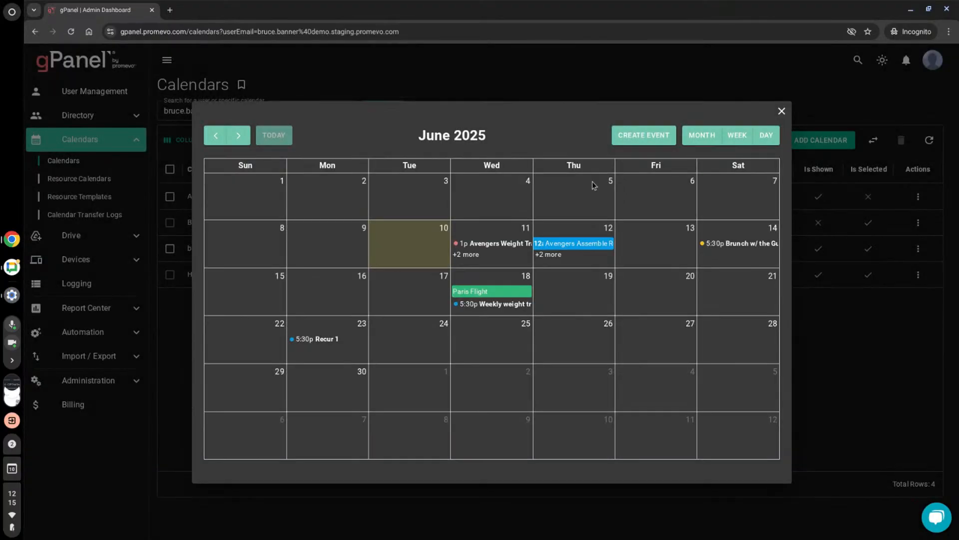
- Edit the Avengers Weight Training event and move its start date to 06/12/2025, keeping the 01:00 PM start time
left_click(513, 244)
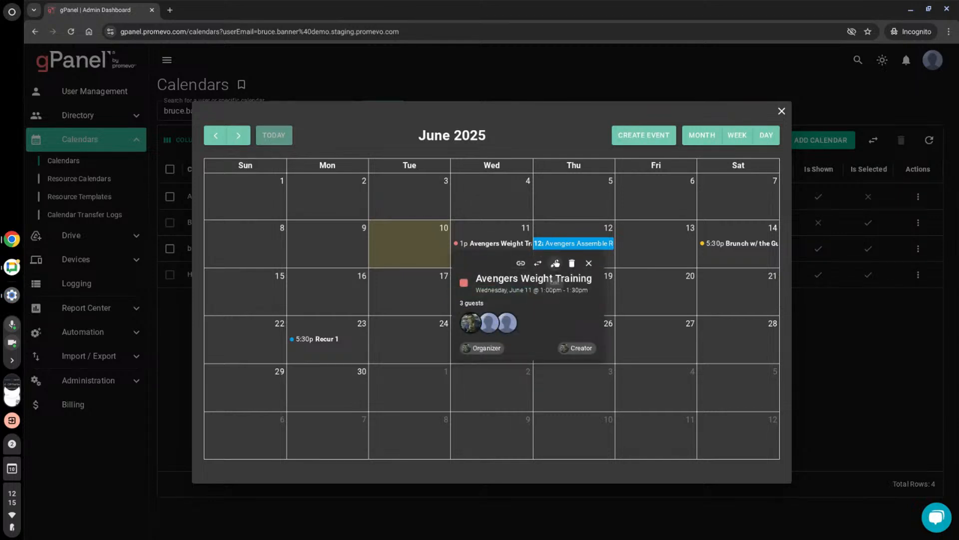
left_click(555, 263)
left_click(458, 193)
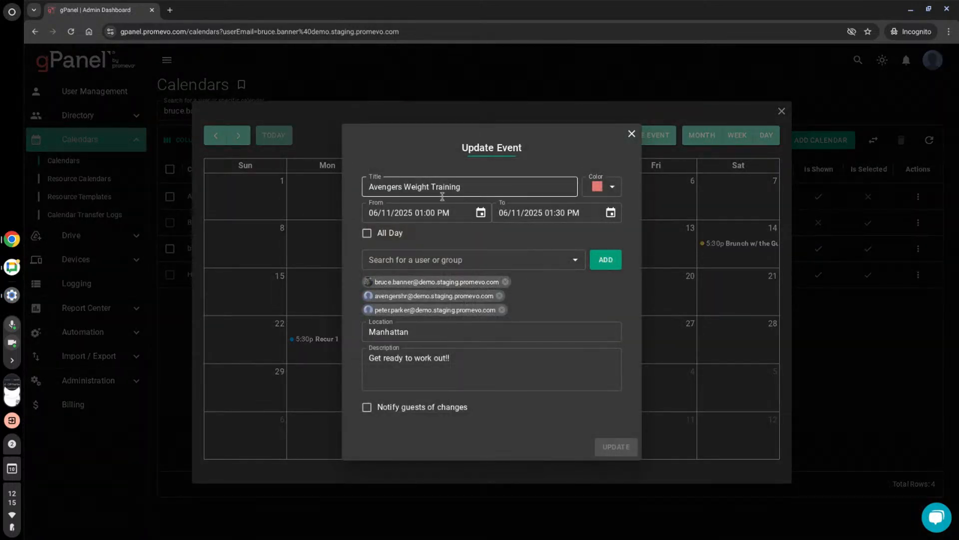
left_click(481, 217)
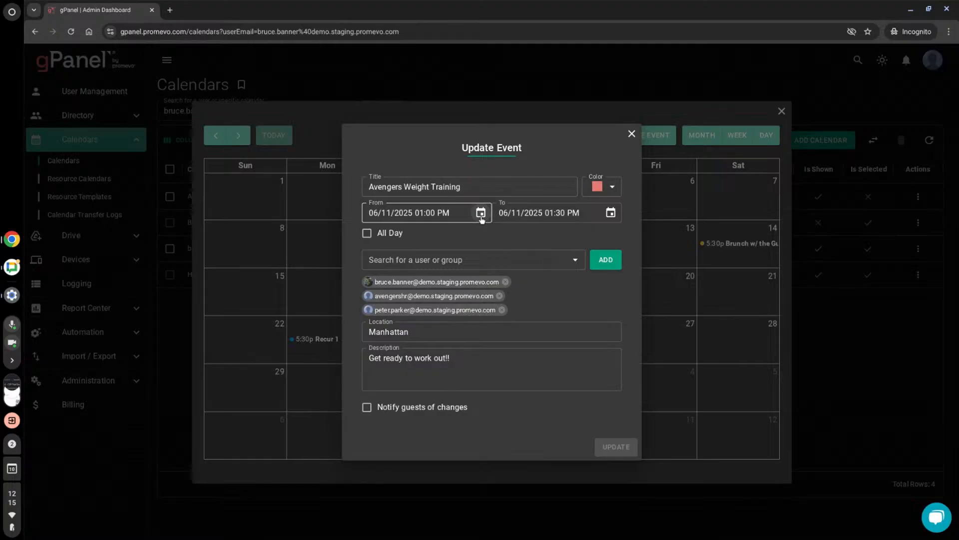
left_click(481, 214)
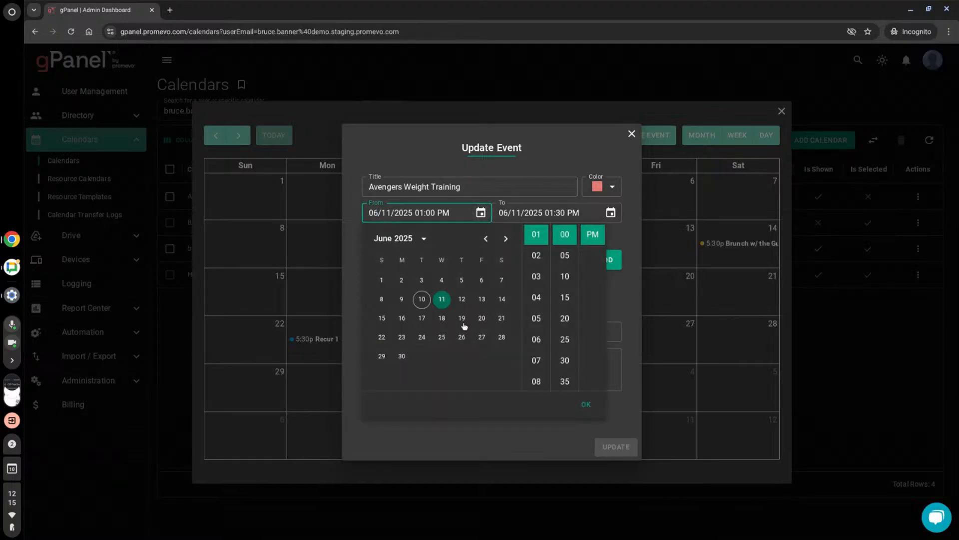
left_click(462, 298)
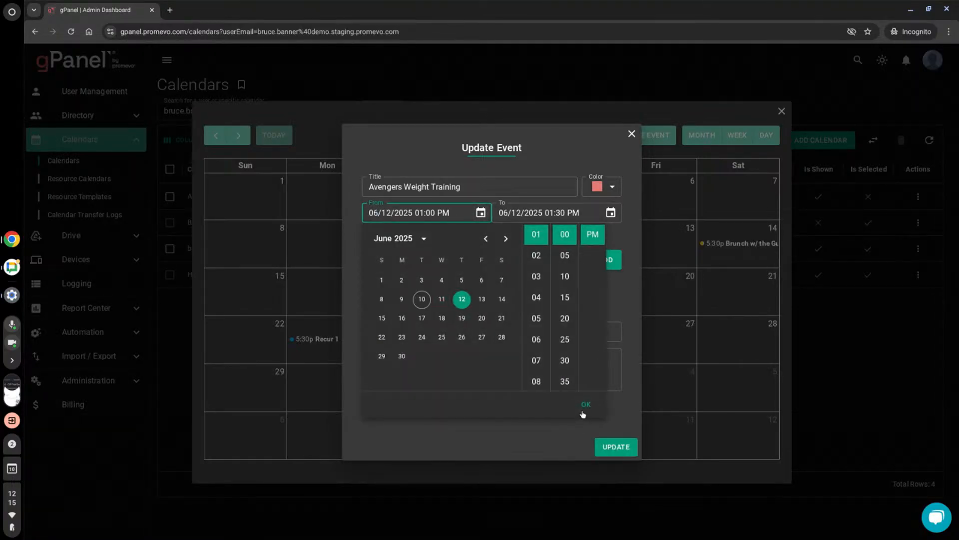
left_click(586, 406)
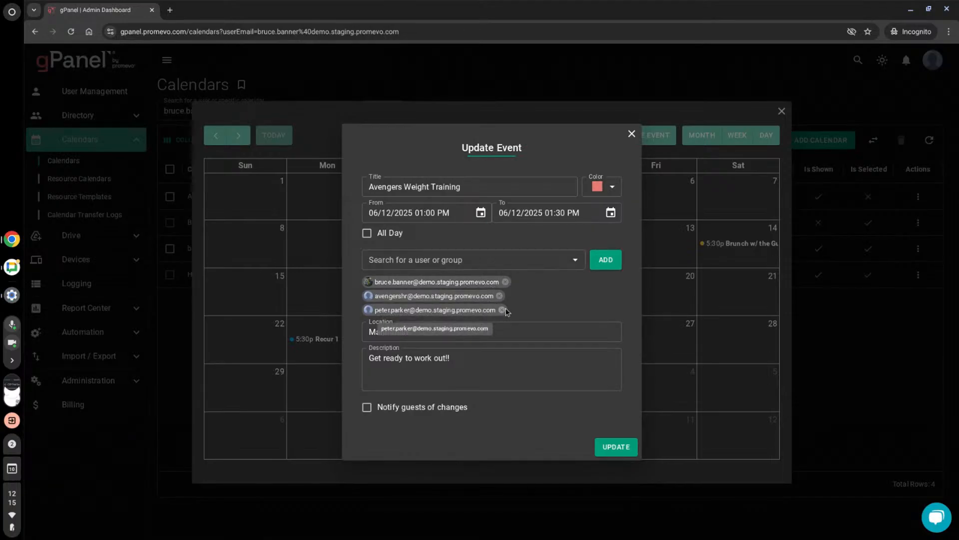
- Enable Notify guests of changes, save the updated event and close the calendar view
left_click(369, 413)
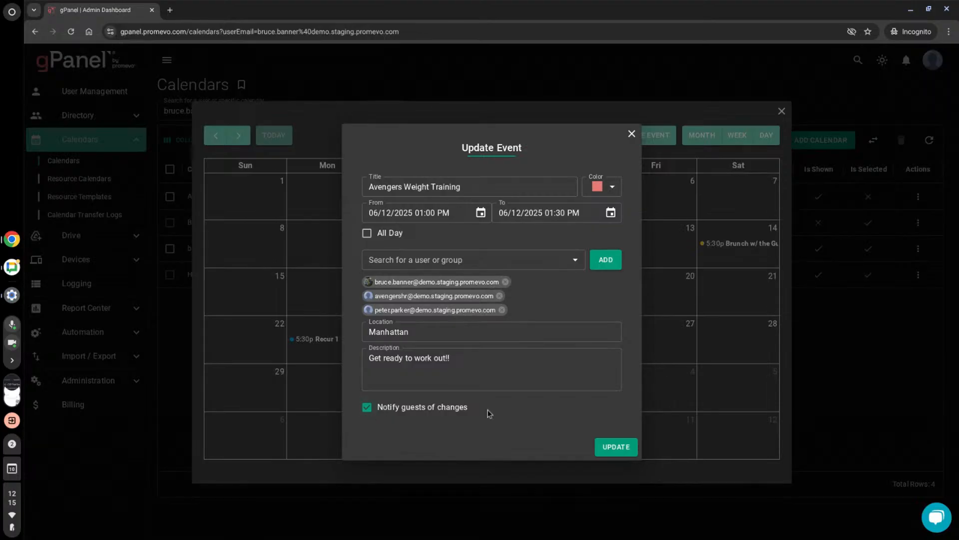
left_click(617, 448)
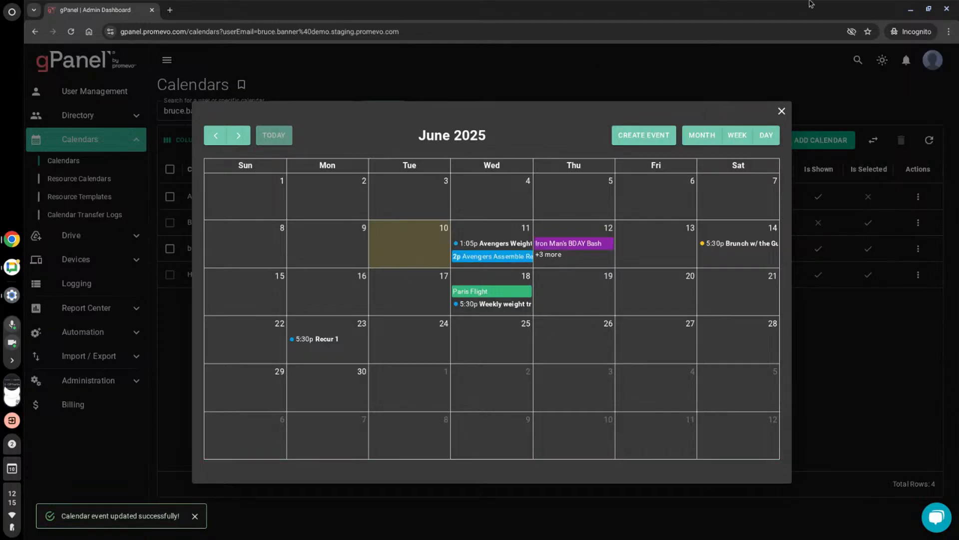
left_click(781, 111)
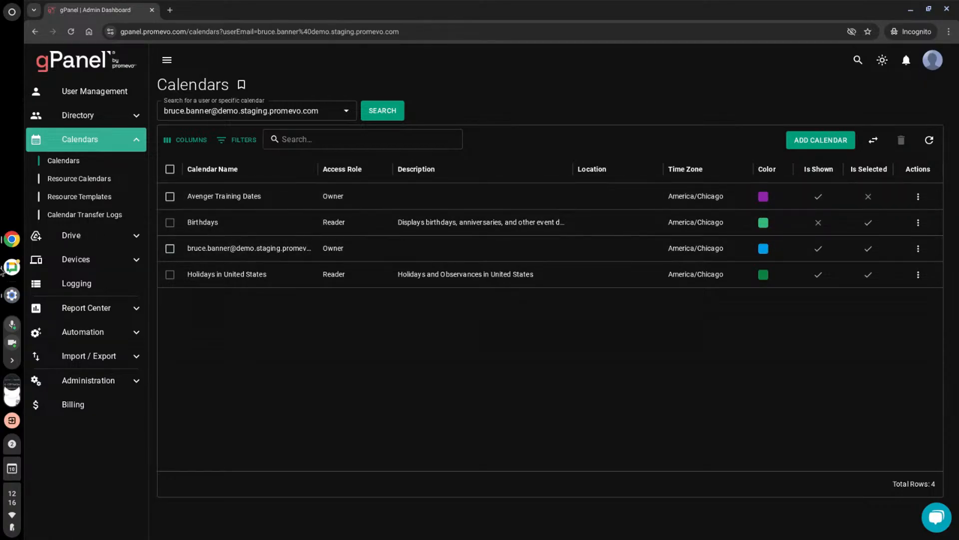
- Go to Drive Explorer, search for a user by first name and load that user's drive
left_click(80, 235)
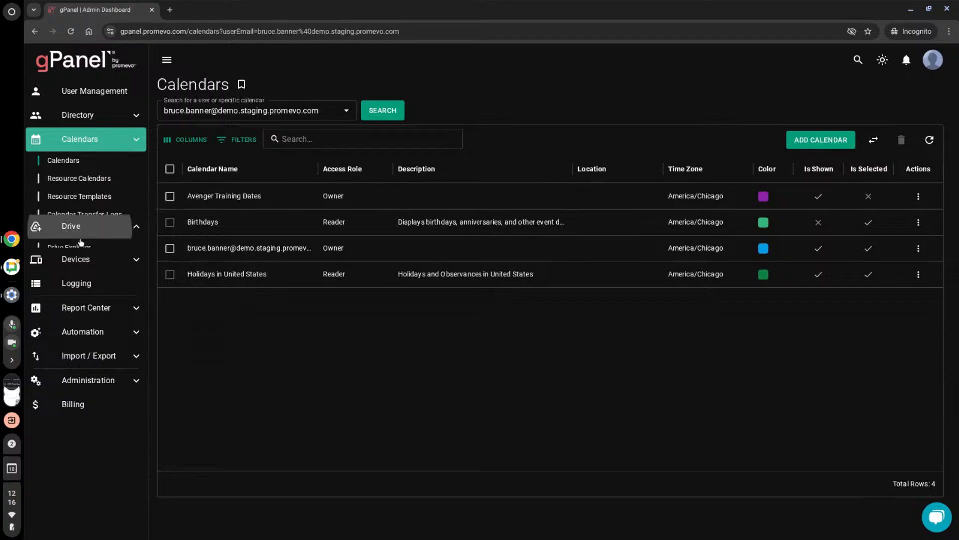
left_click(75, 185)
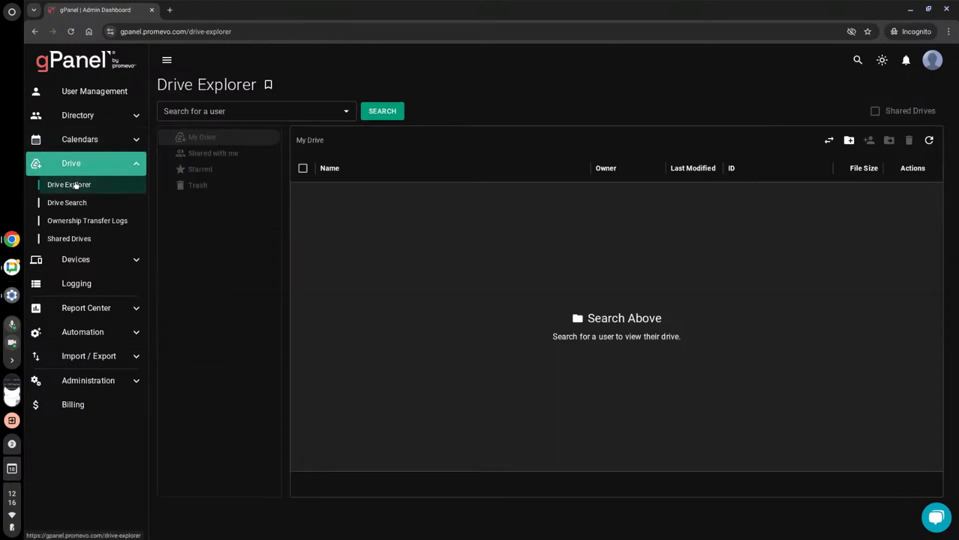
left_click(215, 111)
type("robert")
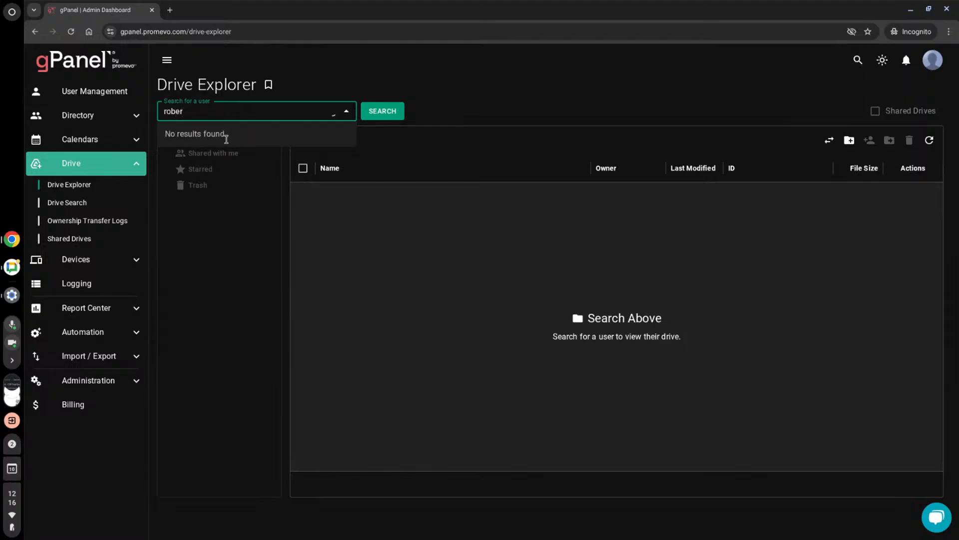
left_click(242, 159)
left_click(378, 113)
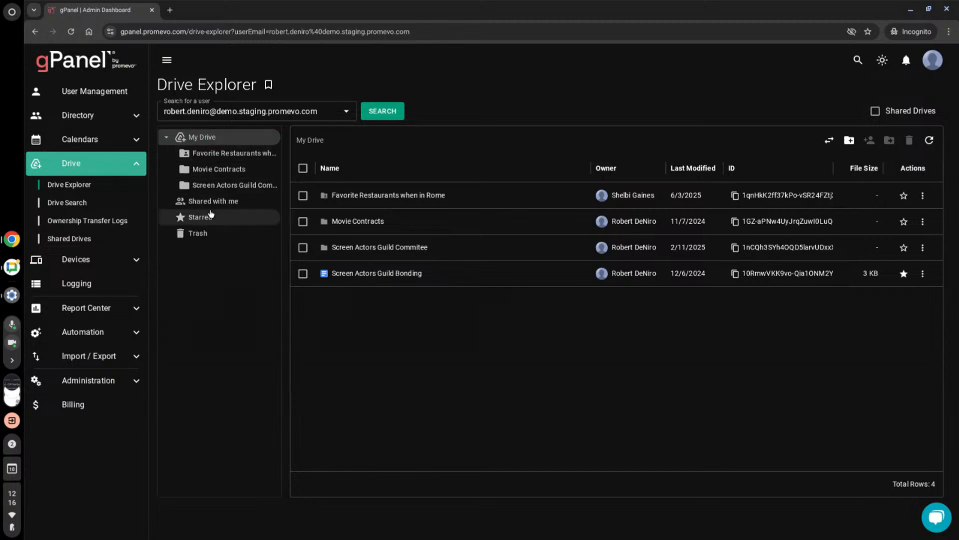
- View the Actor Resume file from the Screen Actors Guild Commitee folder and its share request form, cancel it and return to the admin console
left_click(380, 247)
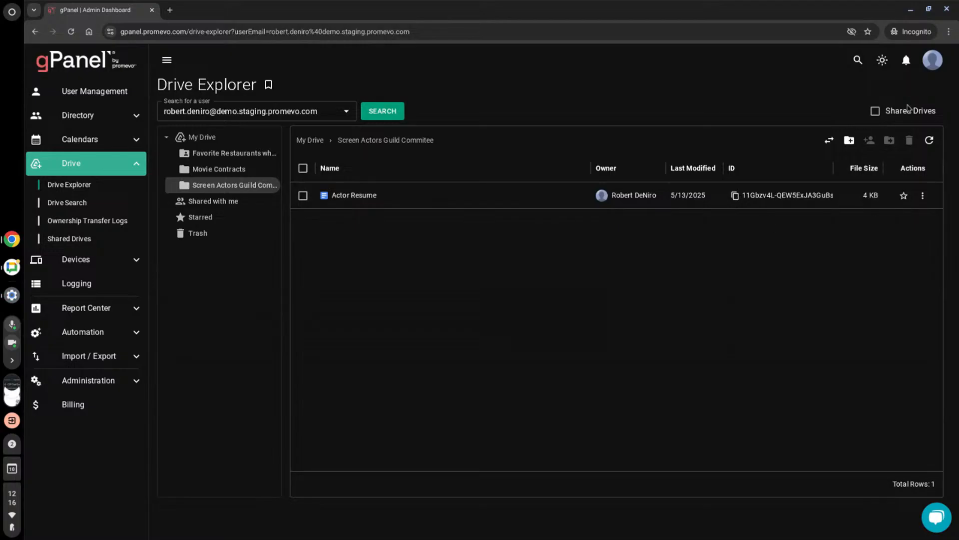
left_click(925, 194)
left_click(885, 218)
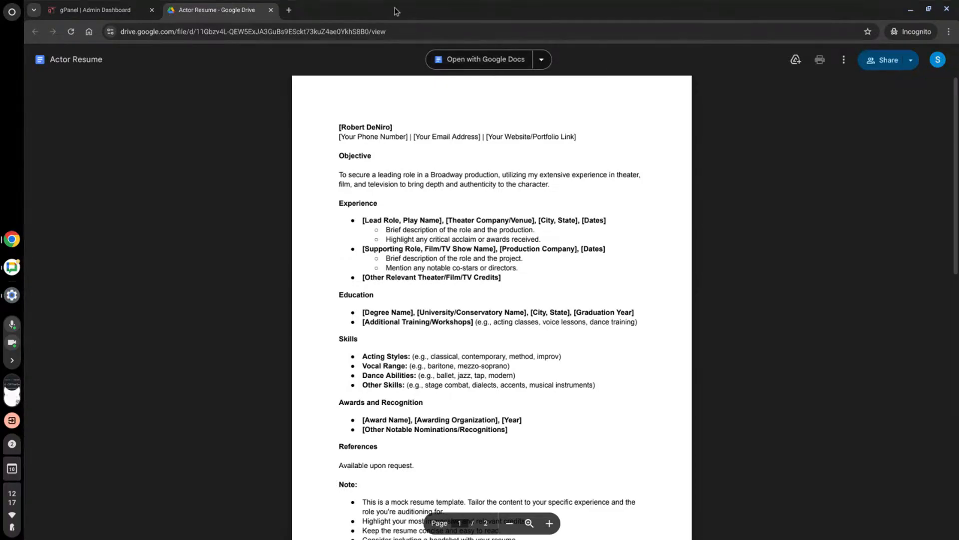
scroll(463, 191, "down", 3)
scroll(623, 188, "up", 3)
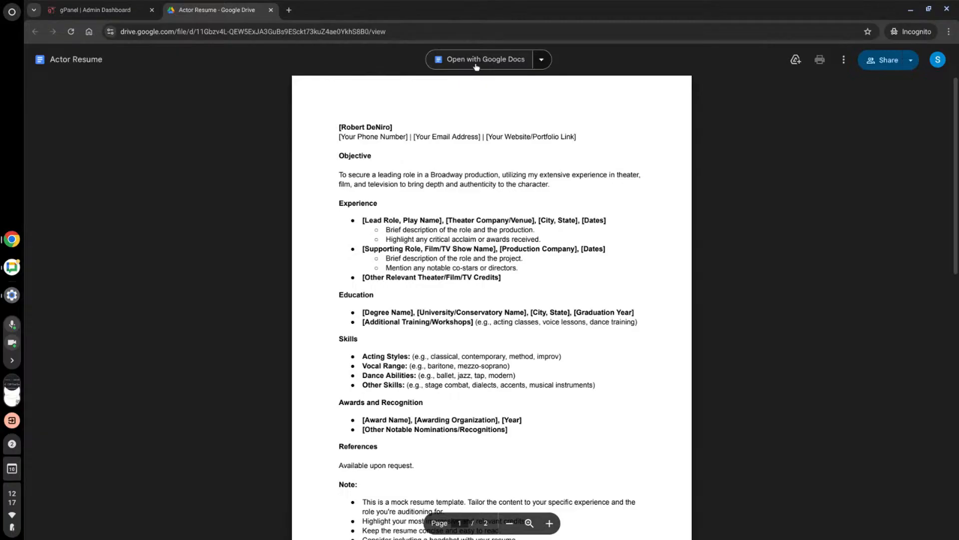
left_click(888, 62)
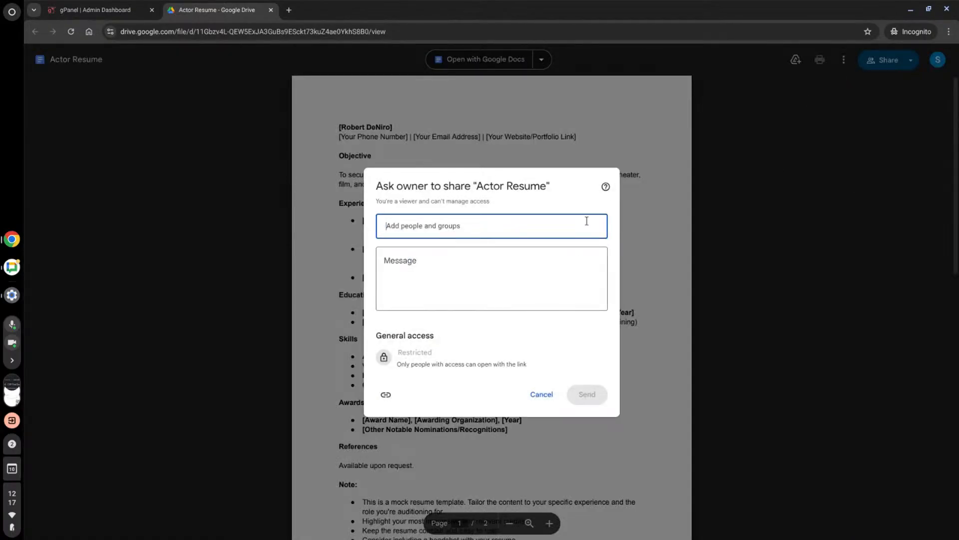
left_click(542, 394)
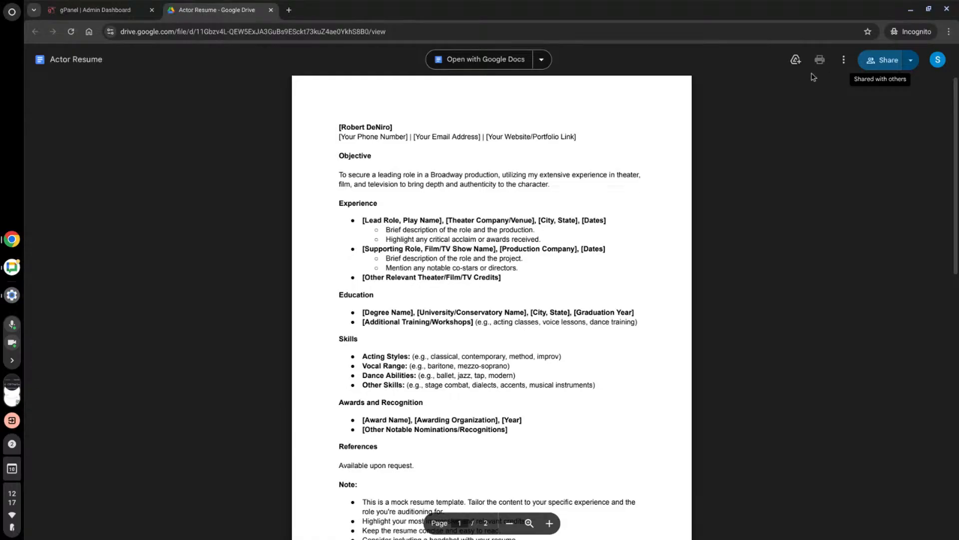
left_click(128, 4)
- Examine the Actor Resume sharing options, trying the Commenter role, restoring Viewer and viewing the expiration setting, and close without updating
left_click(927, 193)
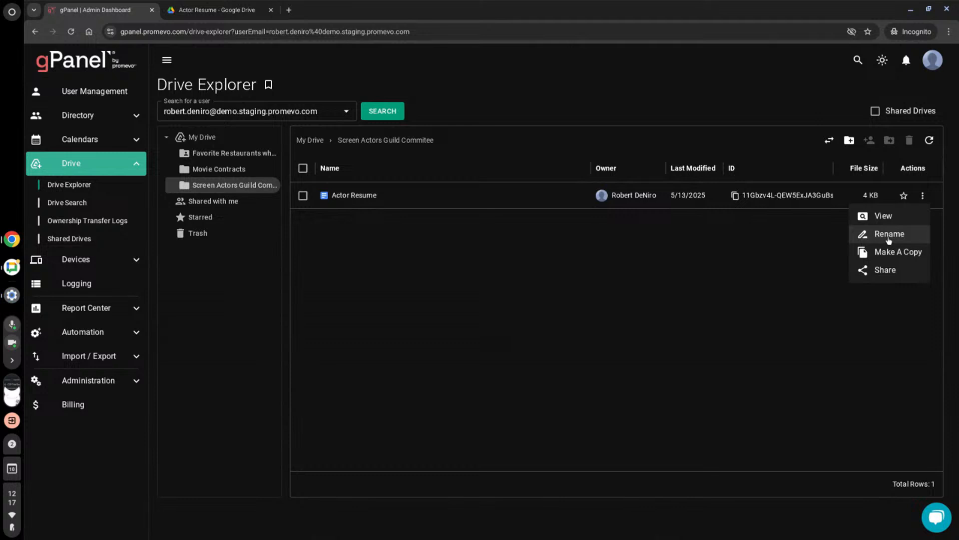
left_click(880, 274)
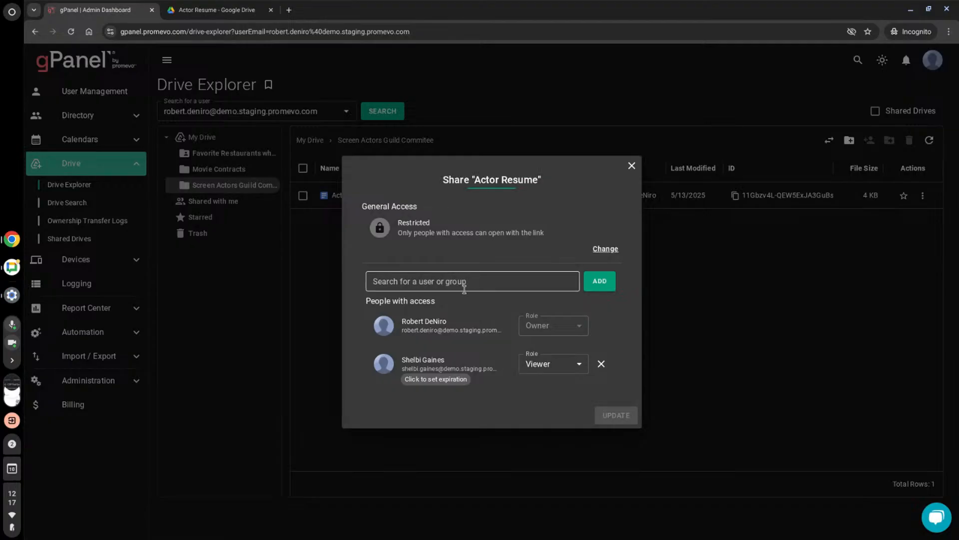
left_click(568, 369)
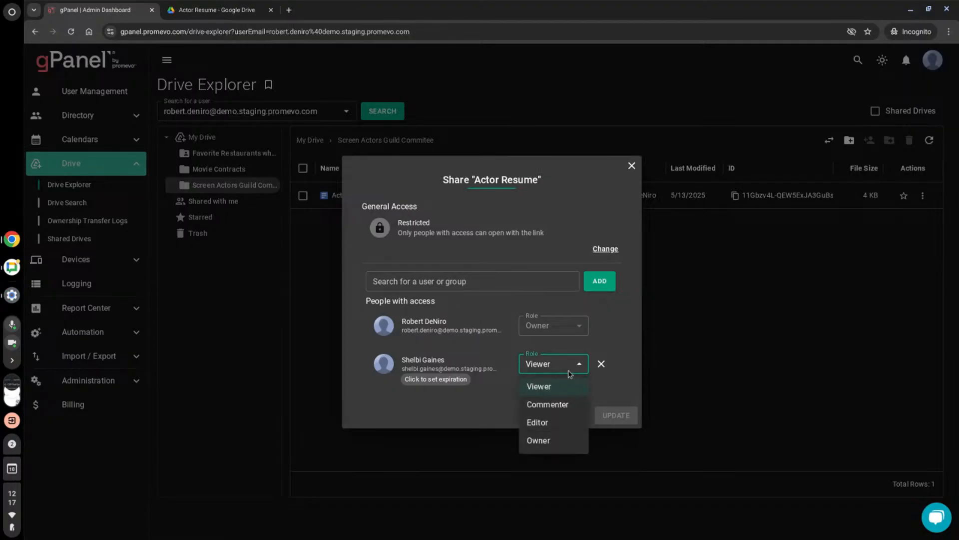
left_click(563, 405)
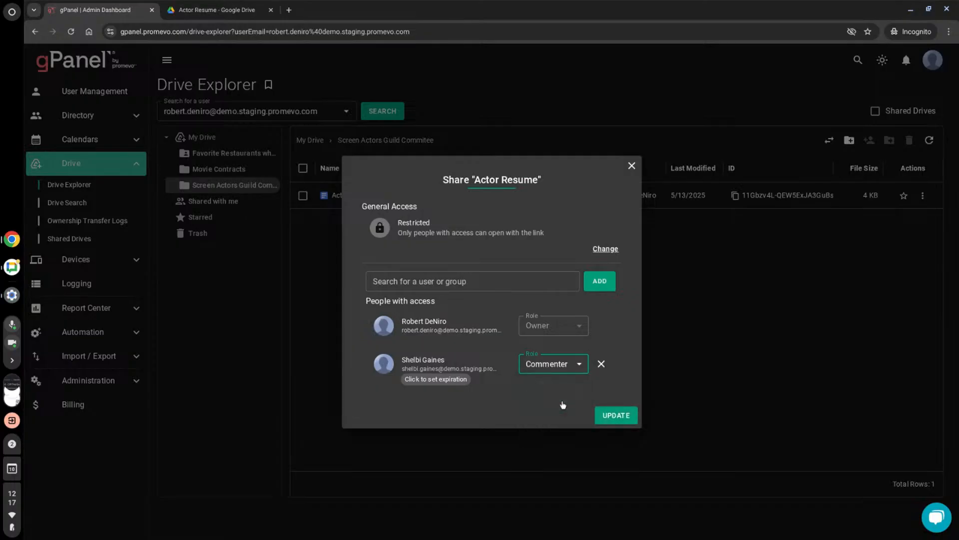
left_click(572, 369)
left_click(548, 391)
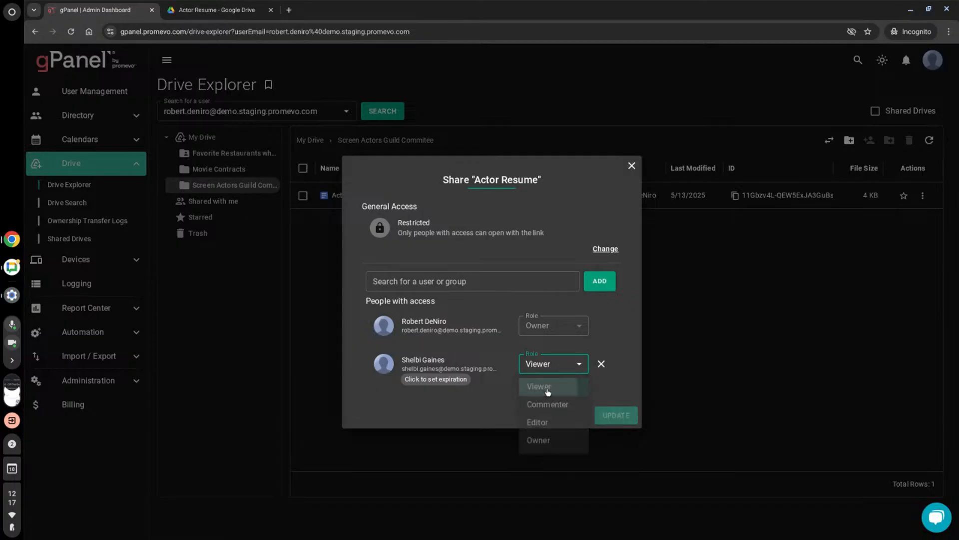
left_click(435, 380)
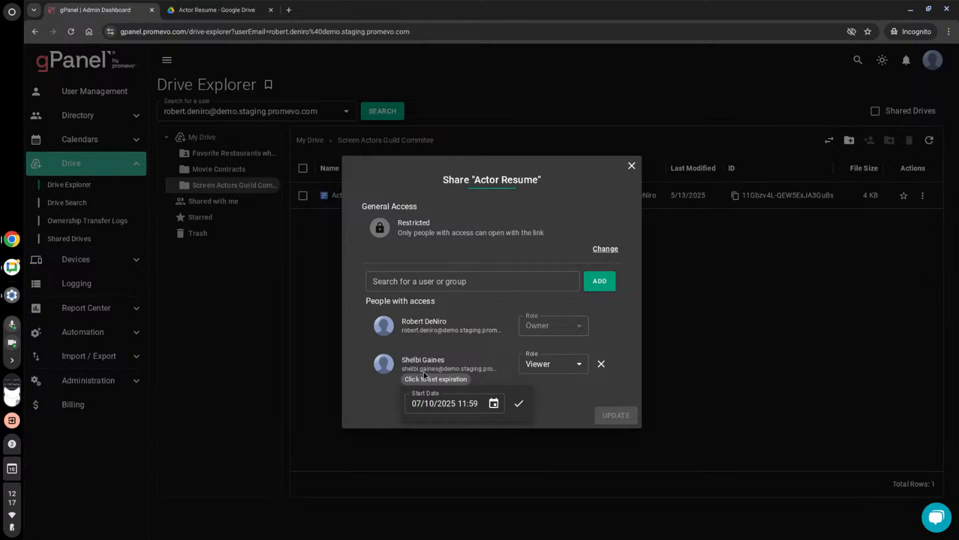
left_click(633, 164)
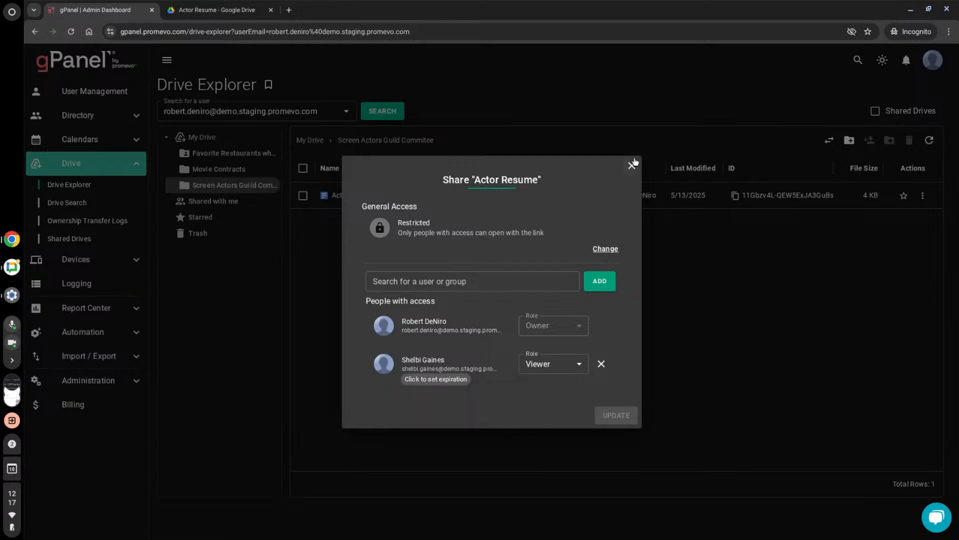
left_click(632, 164)
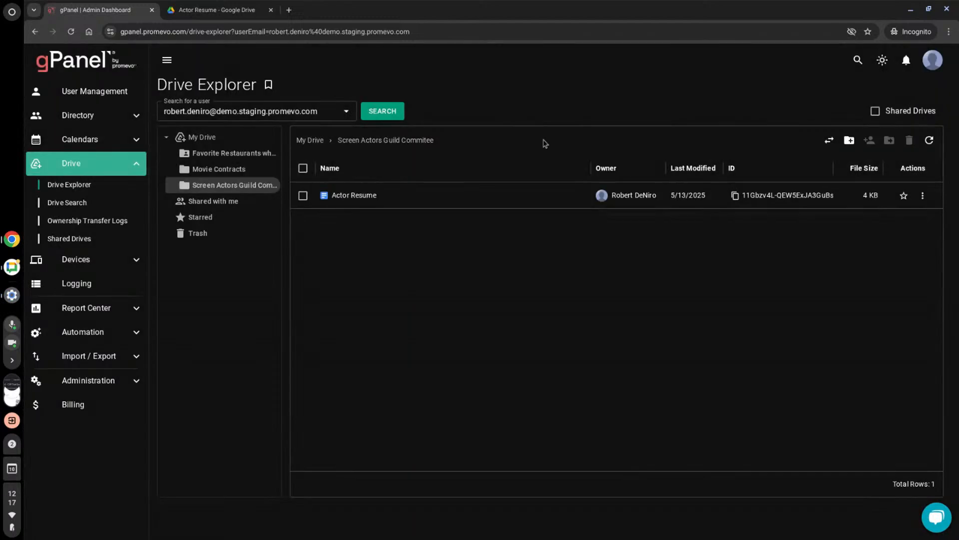
- Reset Drive Explorer and load the same user's drive again from the recent users
left_click(89, 187)
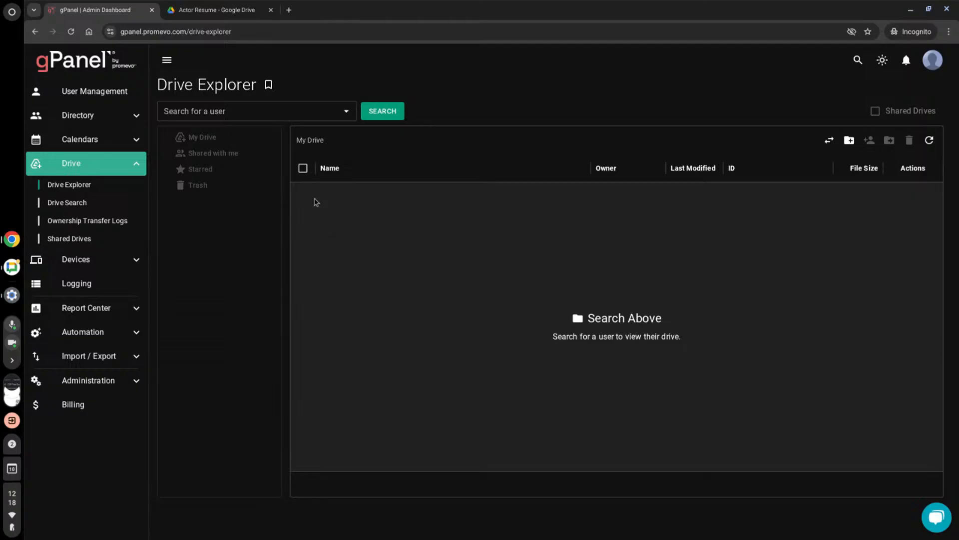
left_click(257, 106)
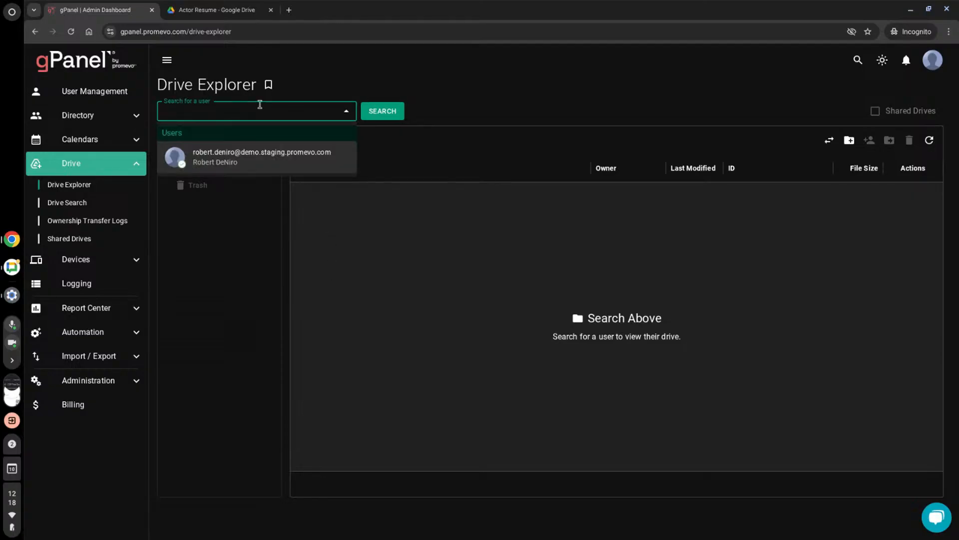
left_click(235, 163)
left_click(387, 116)
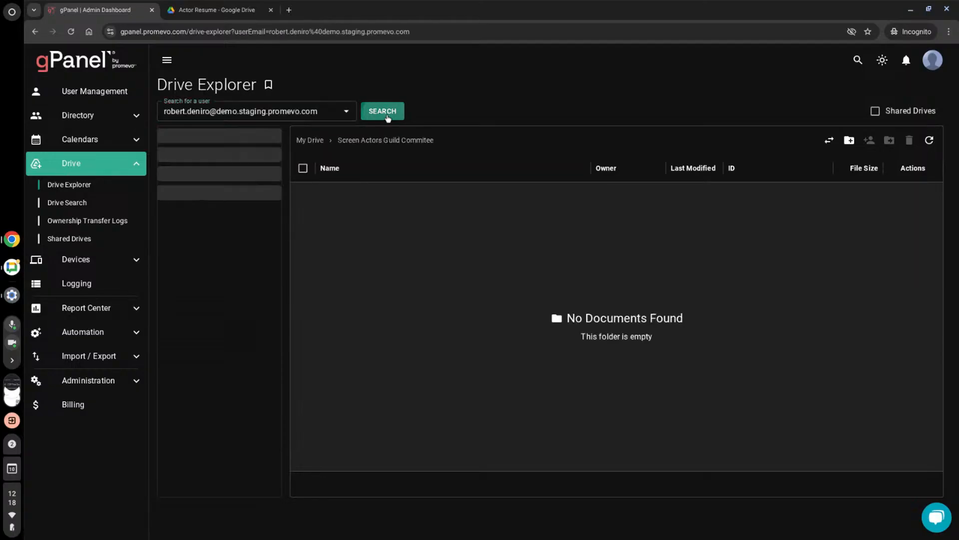
- Go to Drive Search, find the user by first name and add them as the search source
left_click(83, 204)
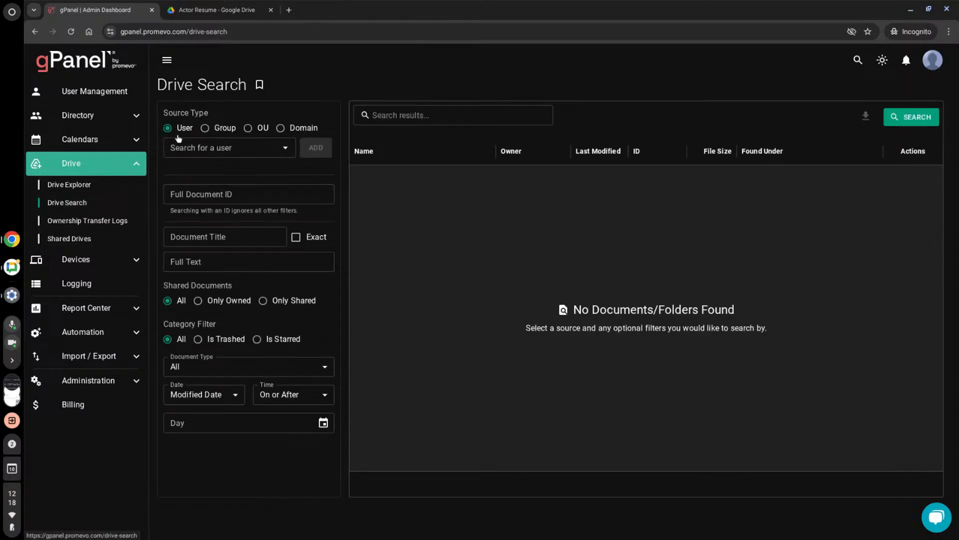
left_click(235, 154)
type("rob")
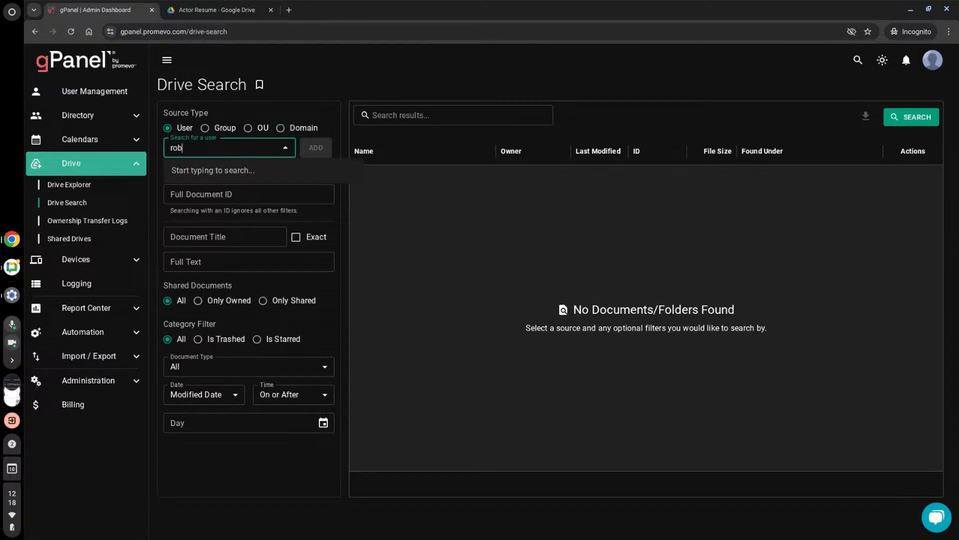
type("ert")
left_click(236, 175)
left_click(306, 149)
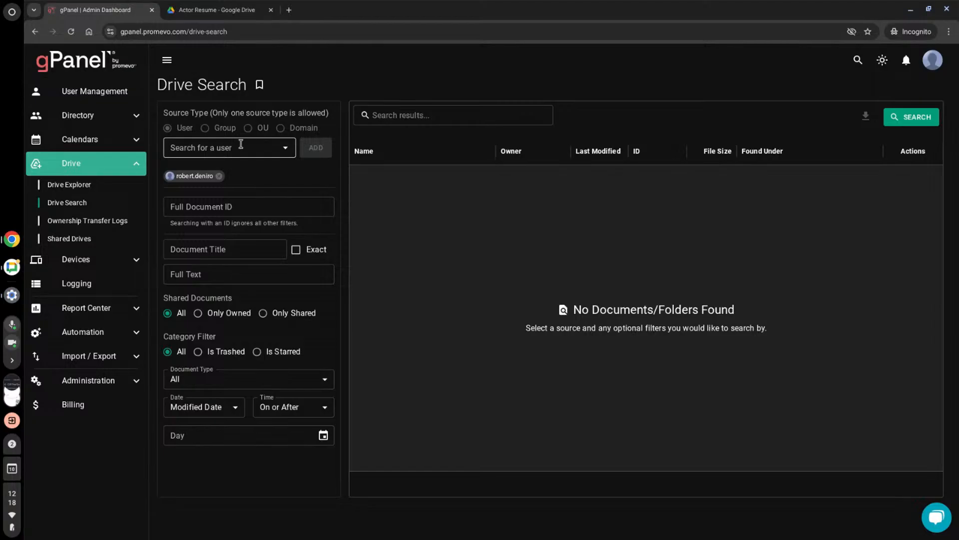
- Search the user's documents for the title Actor and show the available actions for the Actor Resume file
left_click(243, 248)
type("Actor")
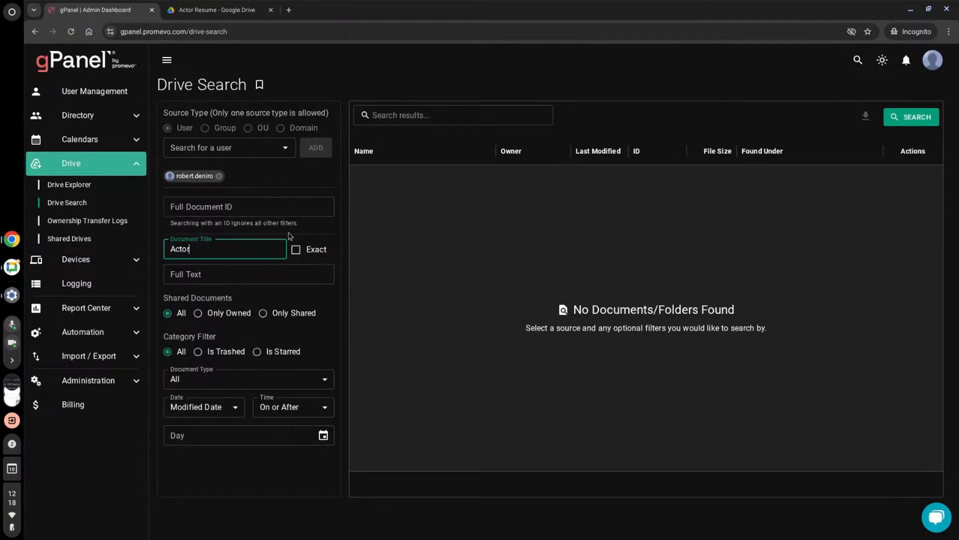
left_click(914, 117)
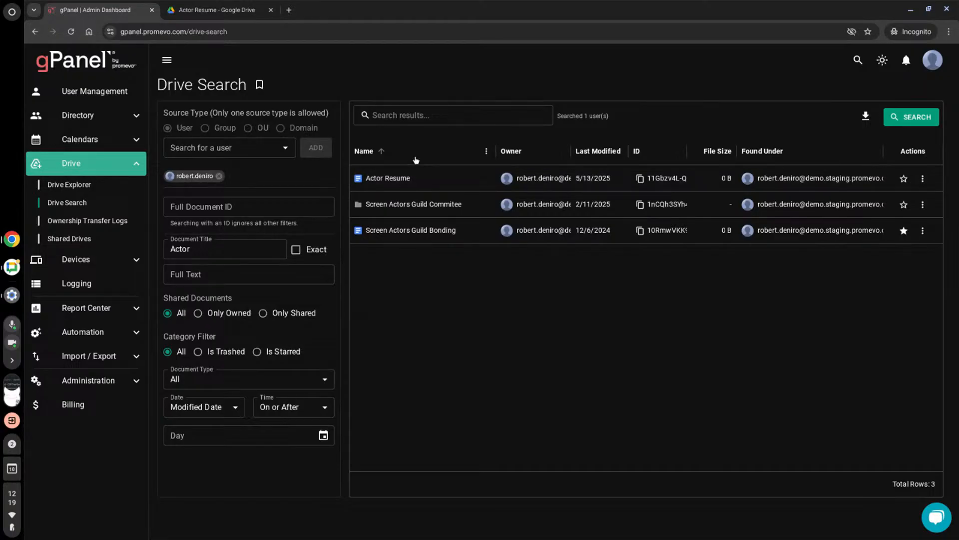
left_click(922, 179)
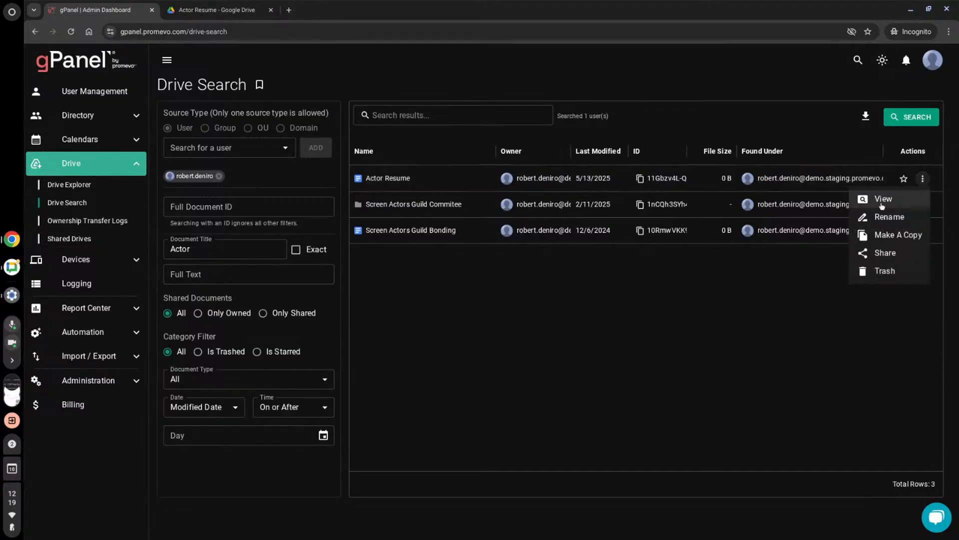
- View the Actor Resume document's contents in Google Drive and return to the gPanel Drive Search results
left_click(883, 201)
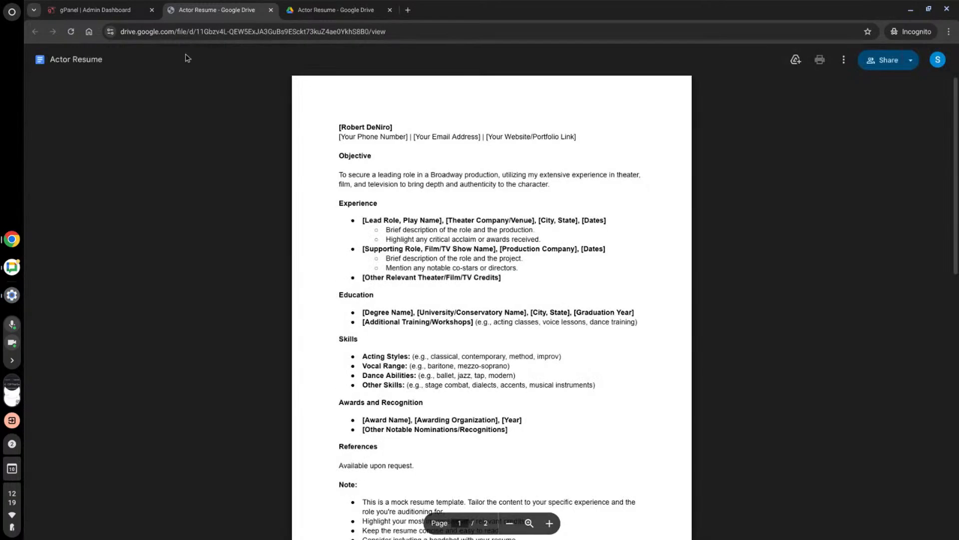
scroll(517, 150, "down", 4)
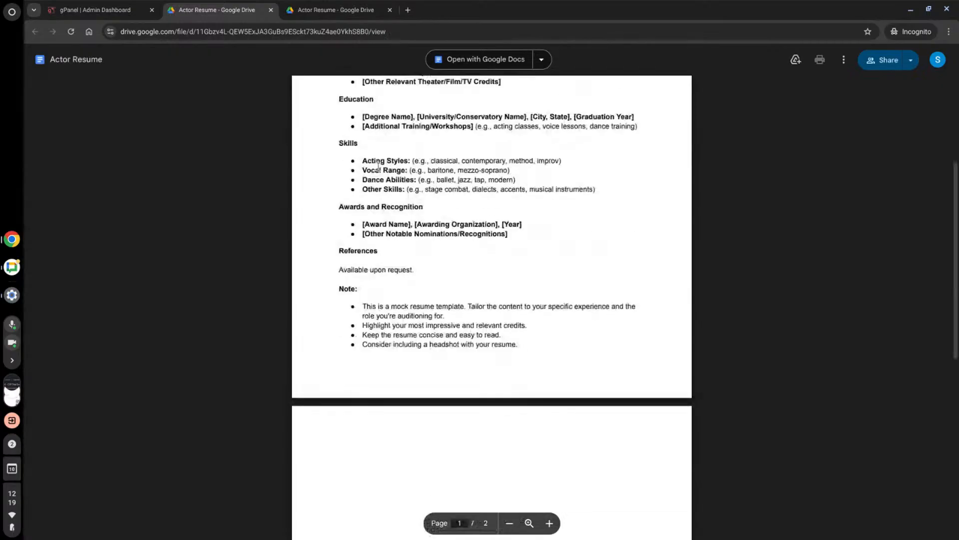
scroll(516, 79, "up", 3)
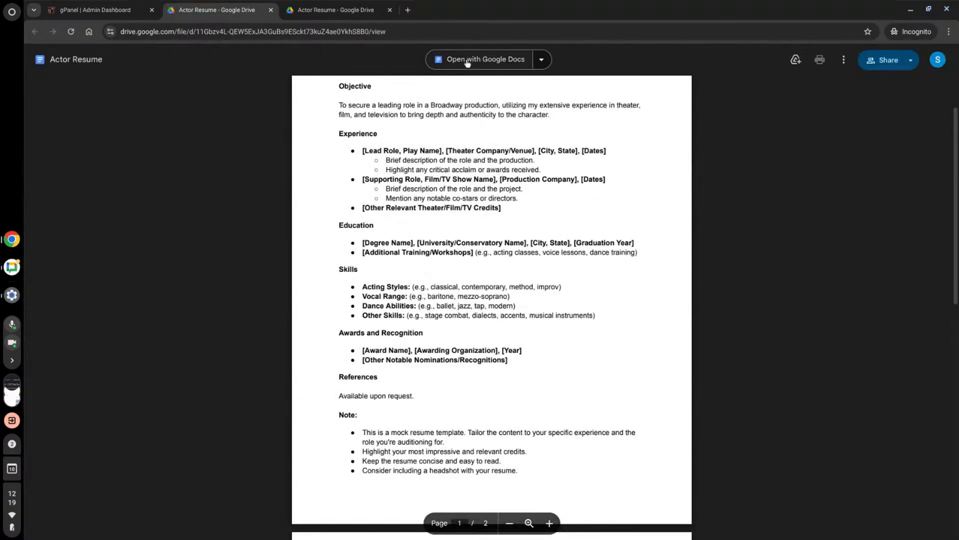
left_click(100, 9)
- Review the Actor Resume sharing settings and its general access visibility options, and close them without updating
left_click(923, 178)
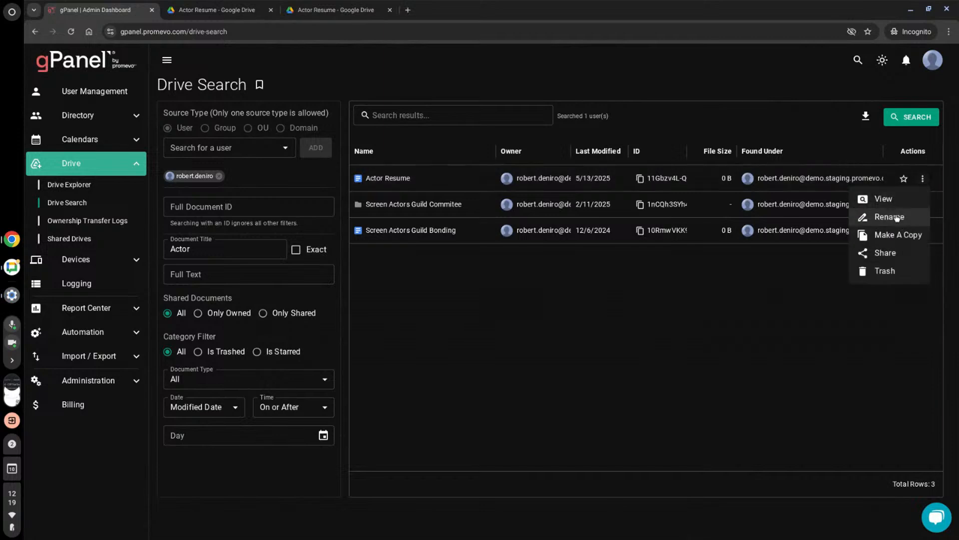
left_click(885, 253)
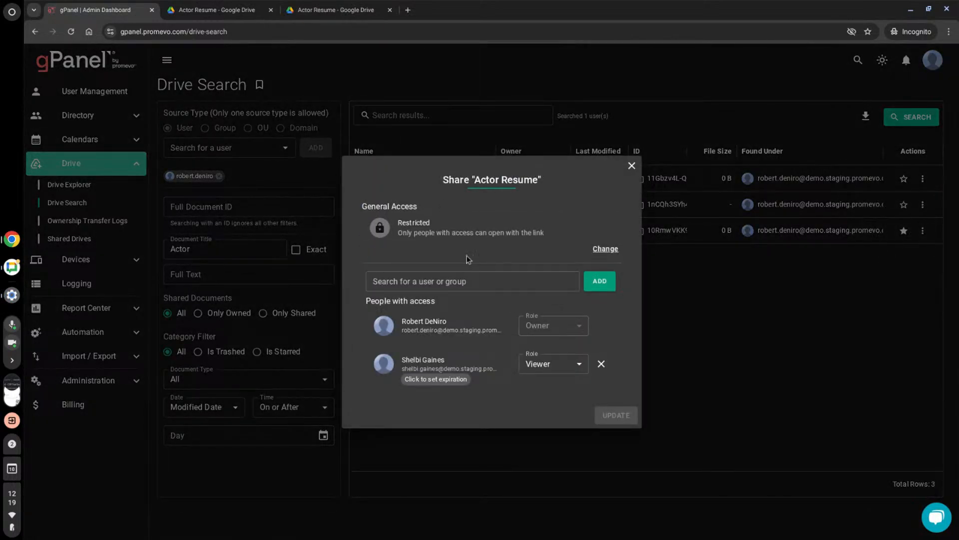
left_click(616, 249)
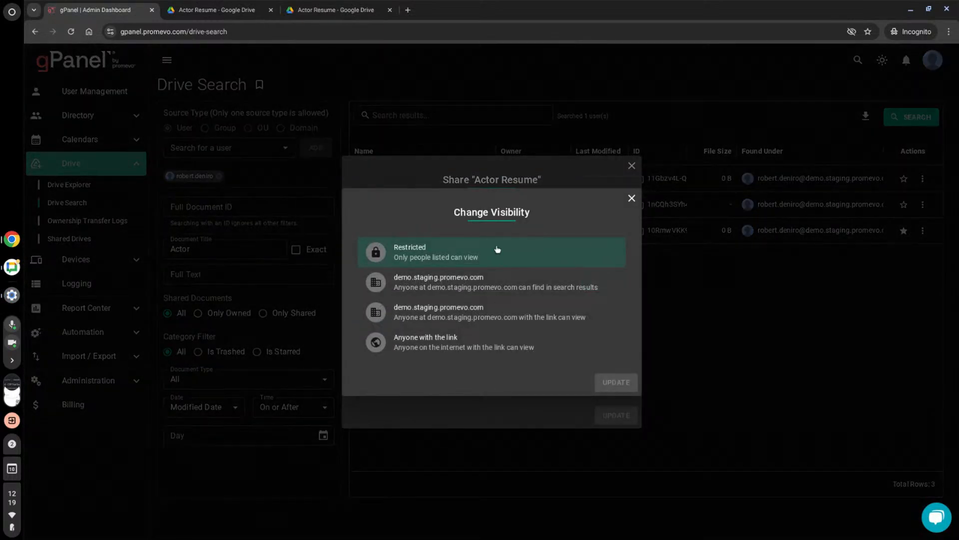
left_click(631, 199)
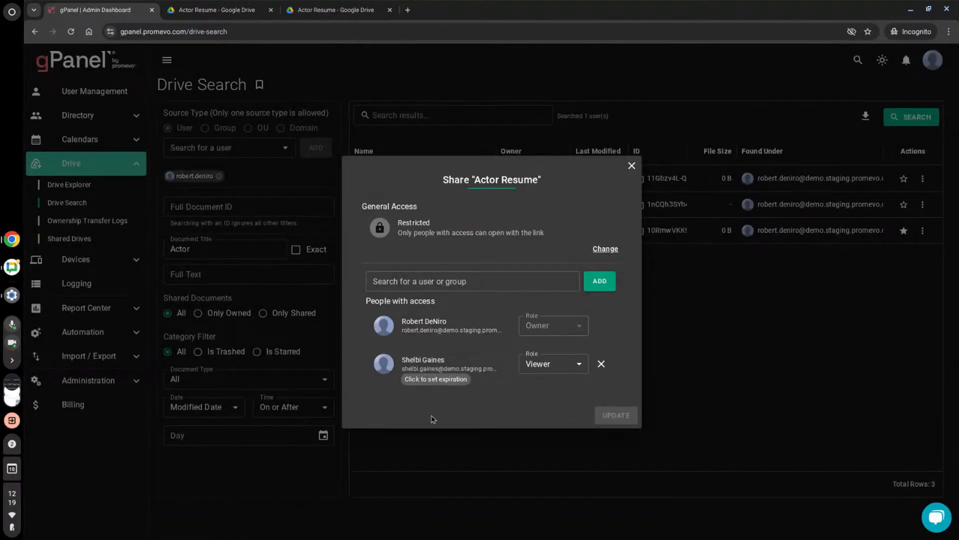
left_click(632, 166)
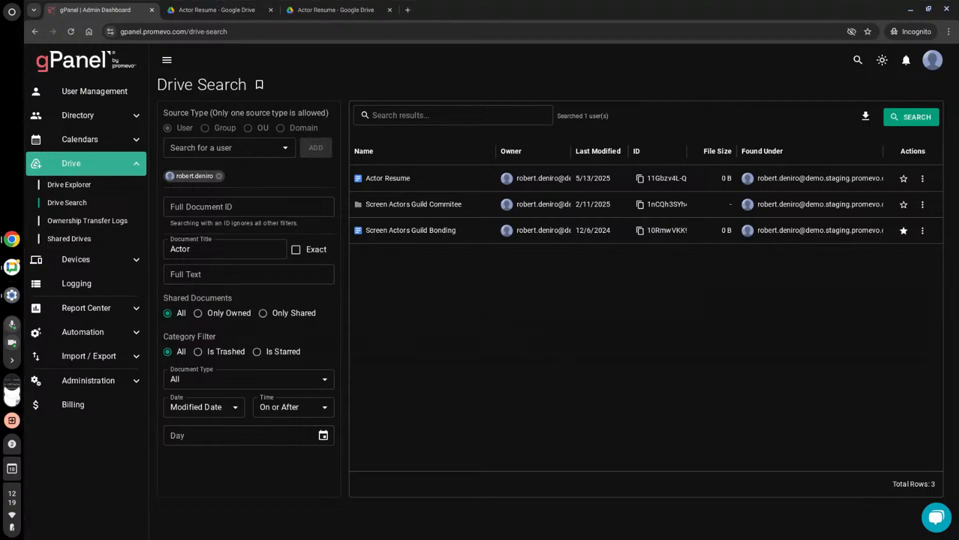
- Go to Shared Drives, open the Cole Test drive and request access to it with the Manager role
left_click(70, 239)
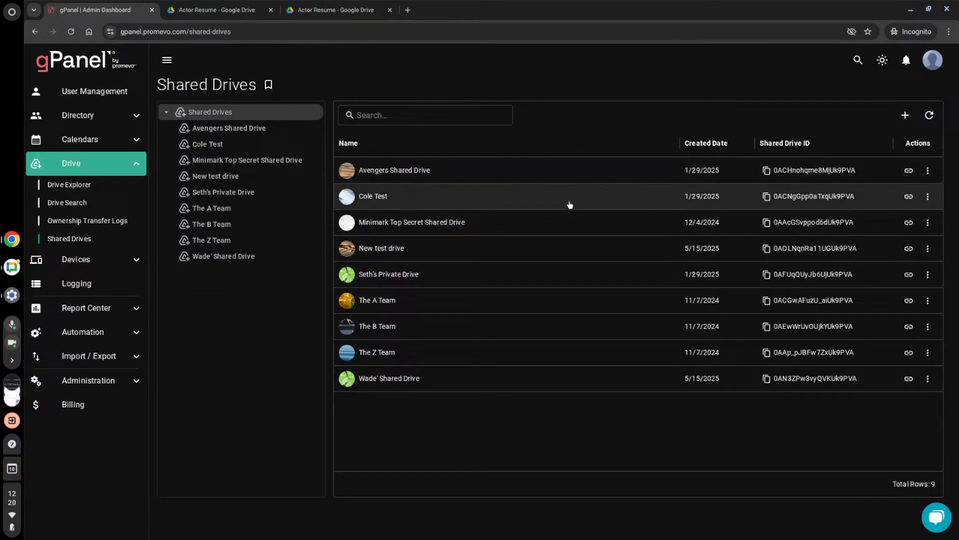
left_click(553, 195)
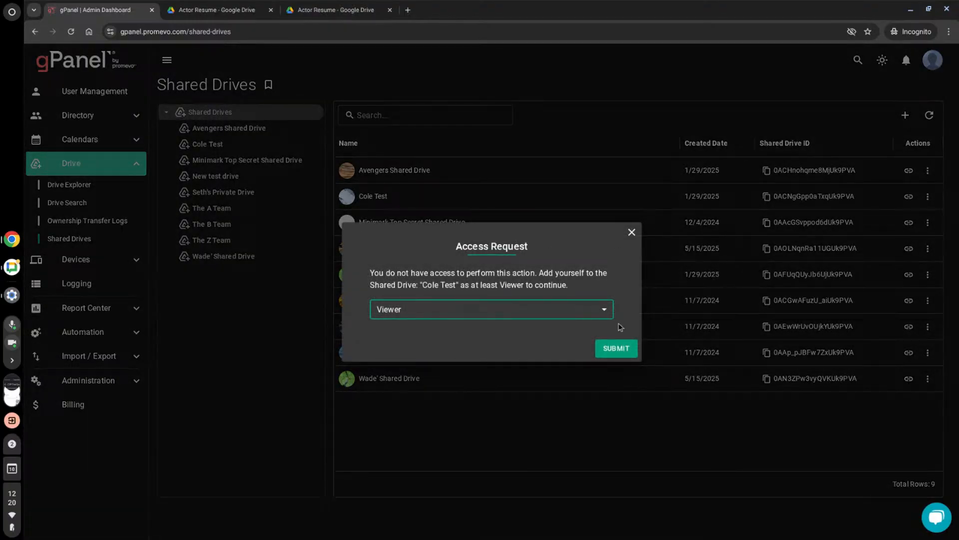
left_click(603, 313)
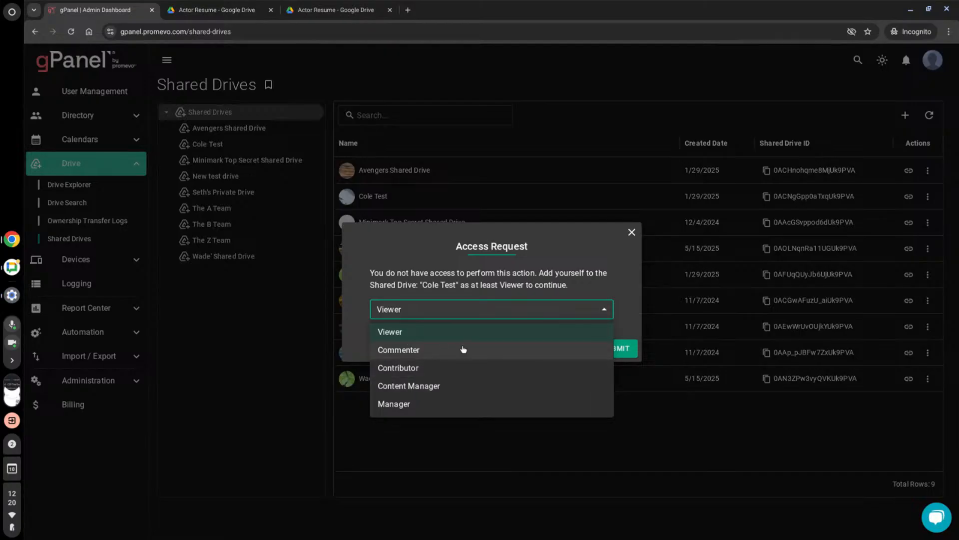
left_click(438, 405)
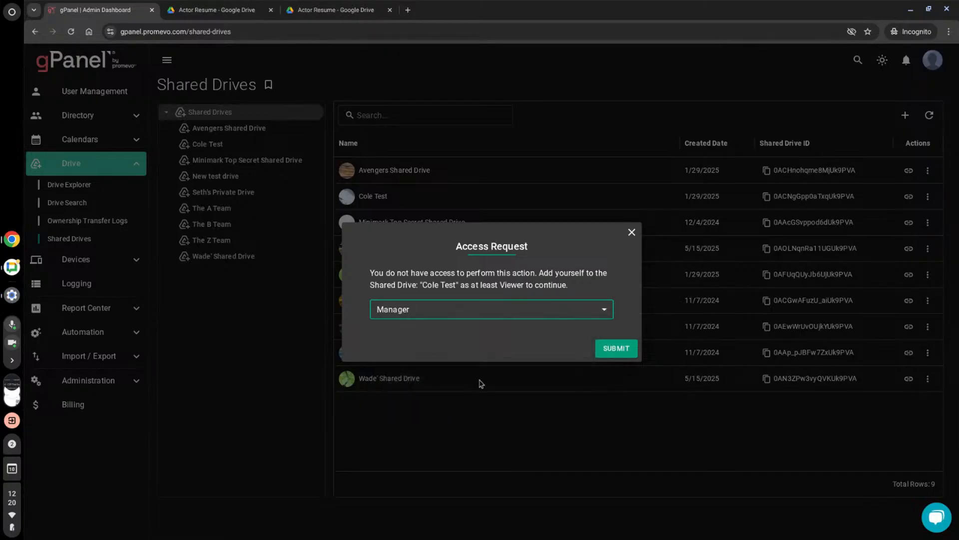
left_click(609, 352)
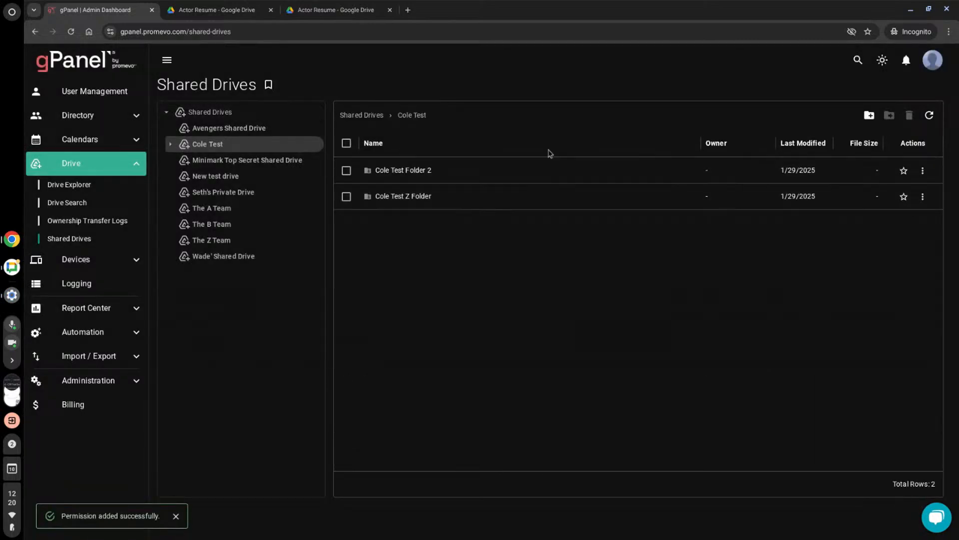
- Examine Cole Test Folder 2's available actions, contents and sharing settings, and close the sharing settings without updating
left_click(923, 171)
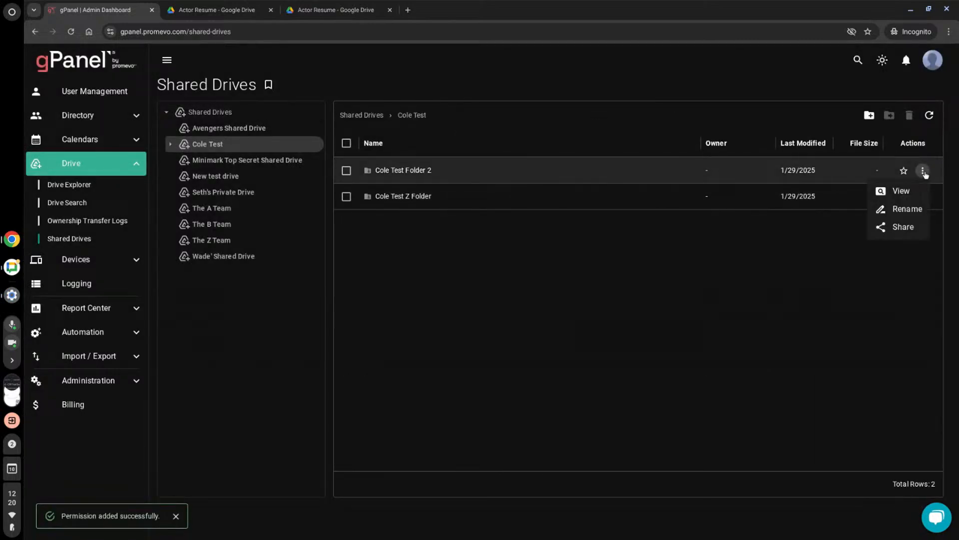
double_click(510, 169)
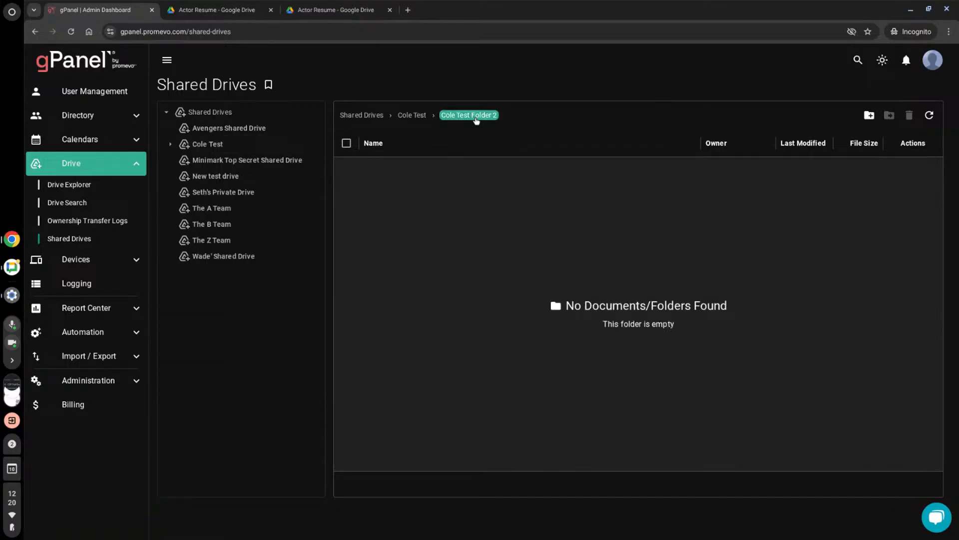
left_click(412, 115)
left_click(922, 172)
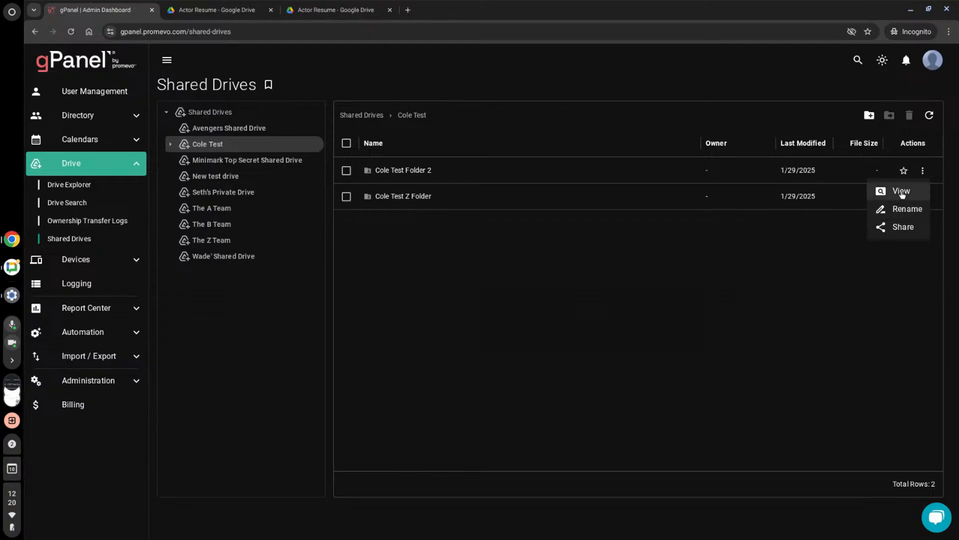
left_click(900, 227)
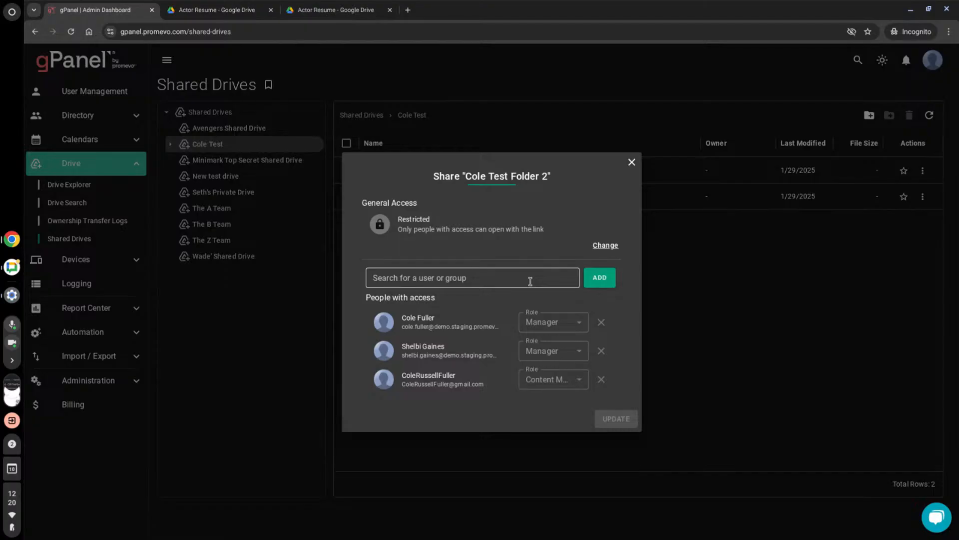
left_click(631, 161)
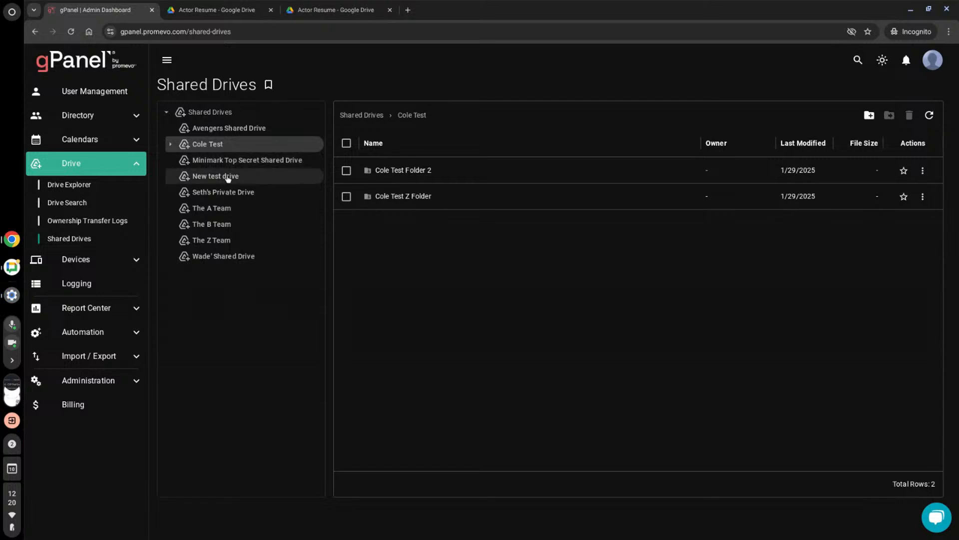
- Browse the Minimark Top Secret Shared Drive, try opening Avengers Shared Drive and dismiss its access request
left_click(240, 162)
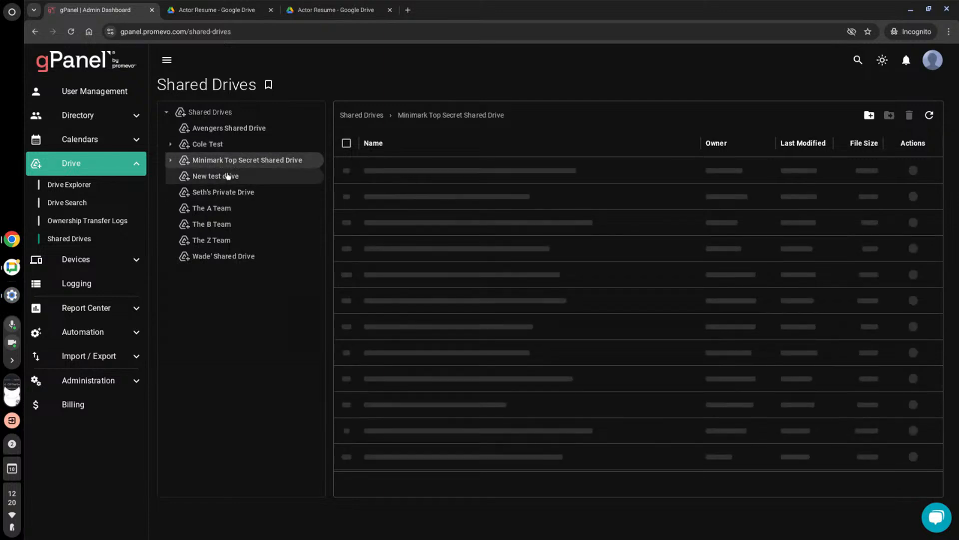
left_click(220, 129)
left_click(630, 225)
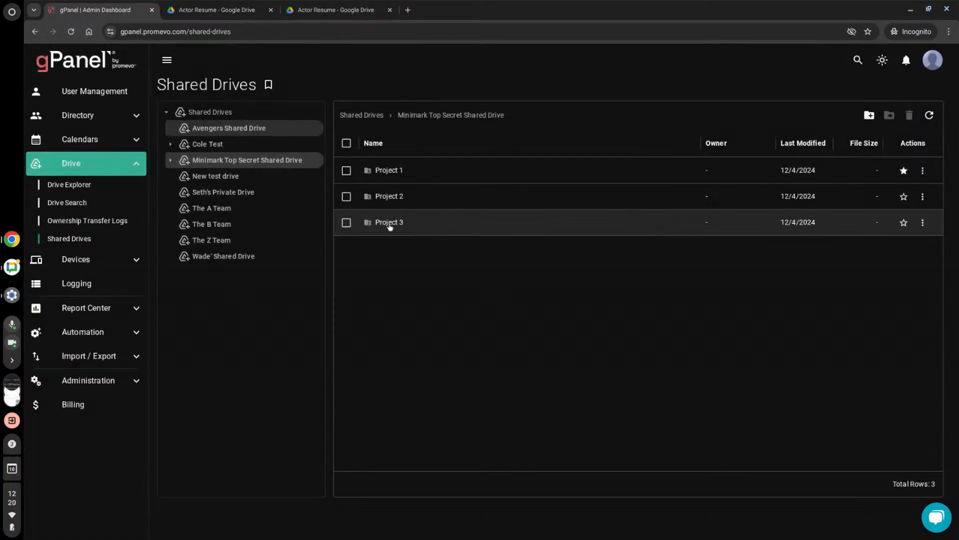
- Open The A Team shared drive, show the actions for Budget Receipts and expand the drive in the folder tree
left_click(226, 209)
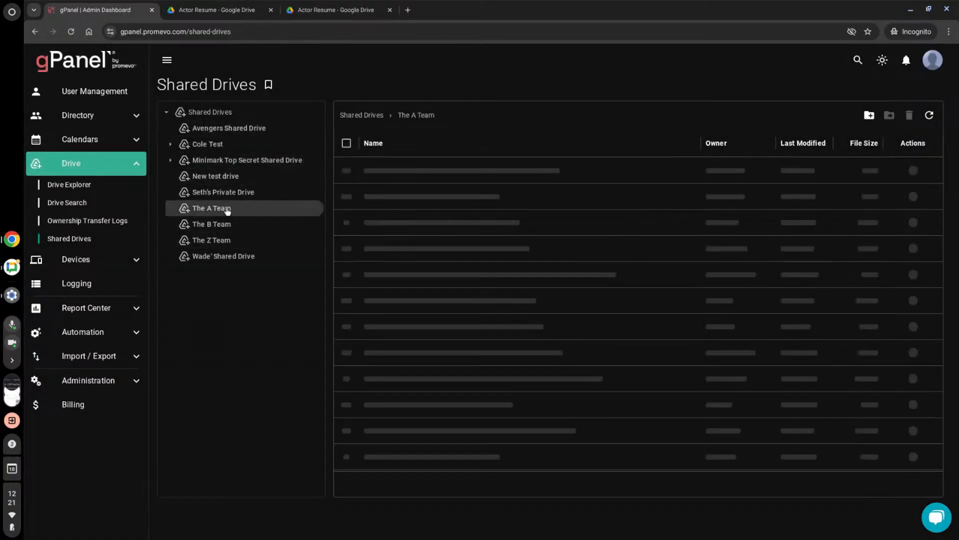
left_click(922, 171)
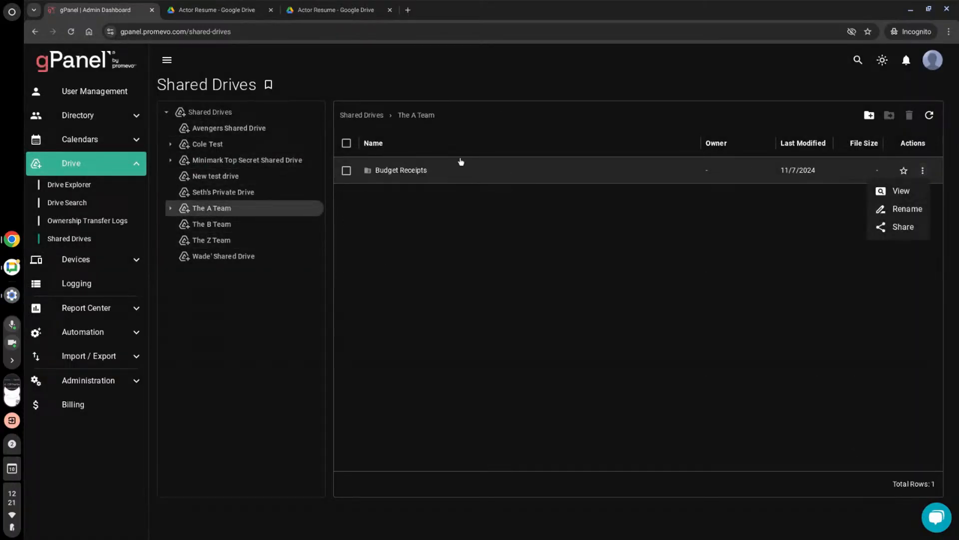
left_click(402, 117)
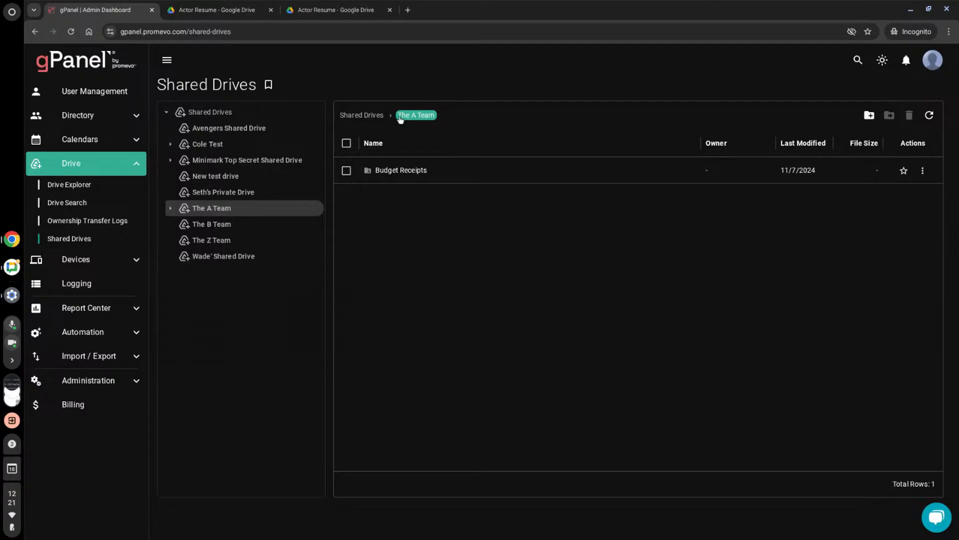
left_click(175, 209)
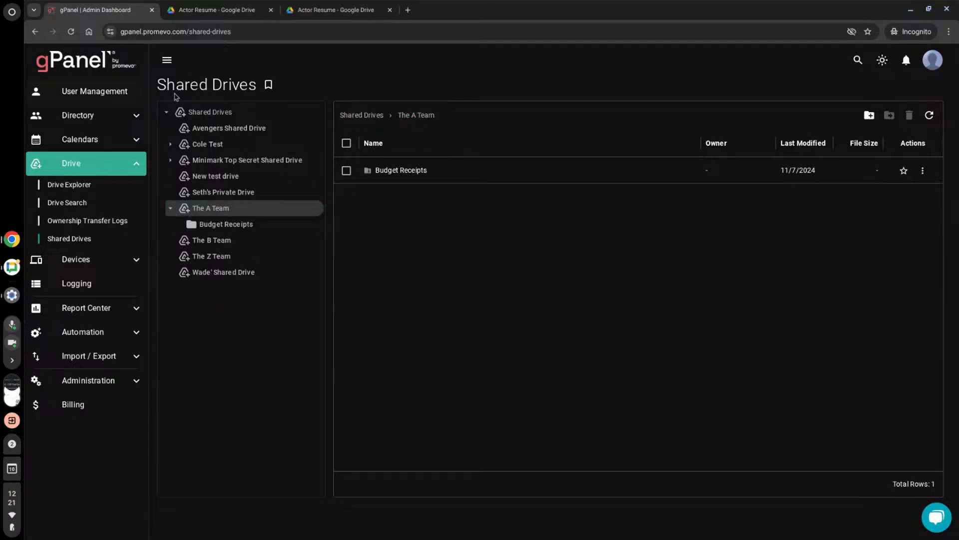
- Try opening New test drive and Avengers Shared Drive, dismissing each access request without submitting it
left_click(221, 175)
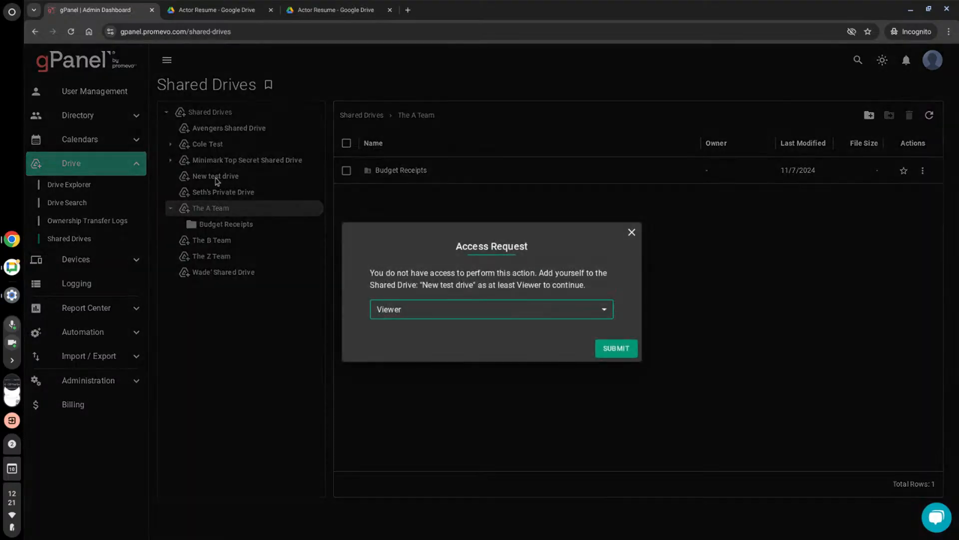
left_click(630, 229)
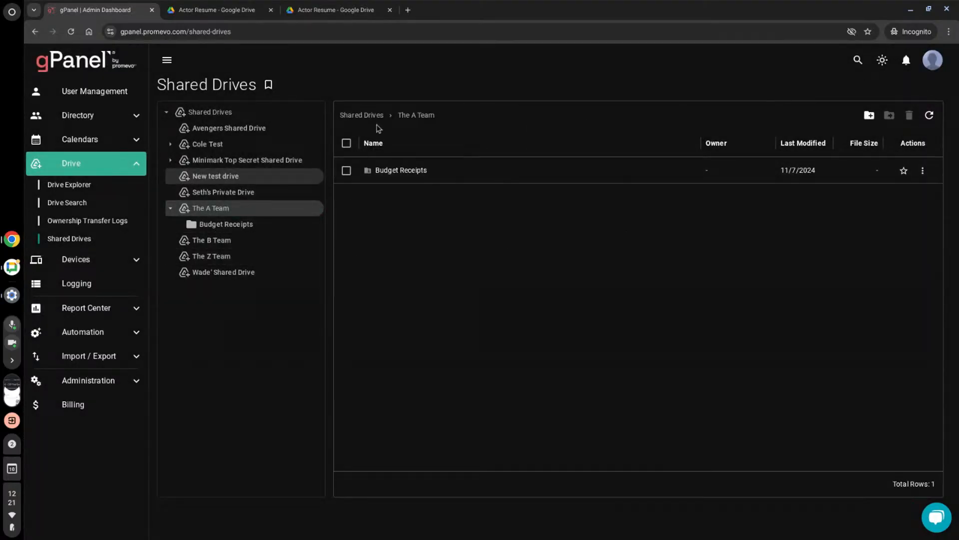
left_click(217, 127)
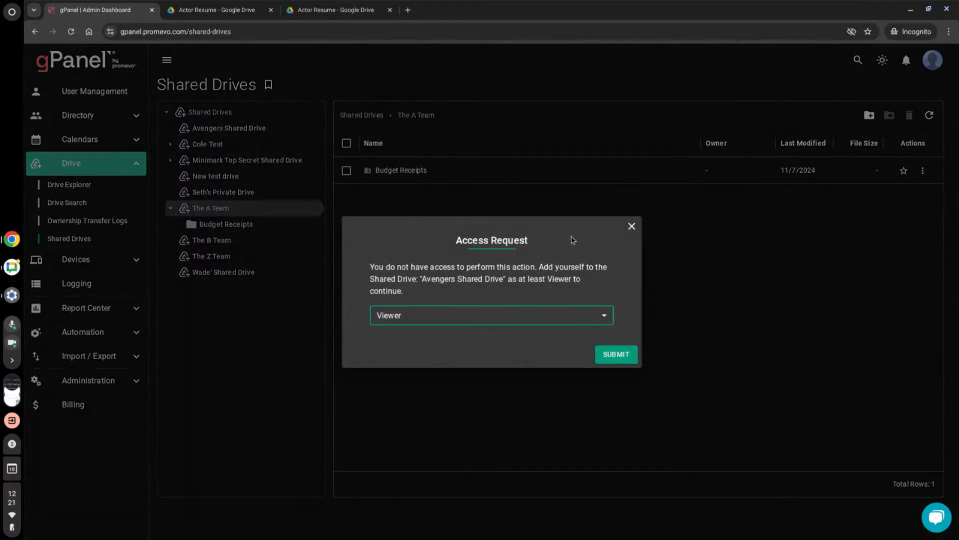
left_click(632, 226)
- Reopen the Cole Test shared drive and show the available actions for Cole Test Folder 2 without choosing any
left_click(208, 144)
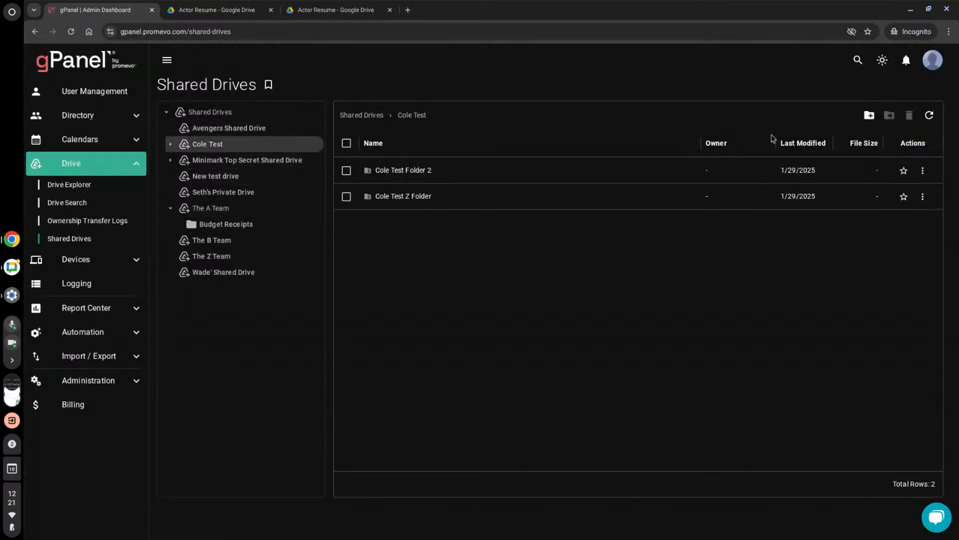
left_click(923, 170)
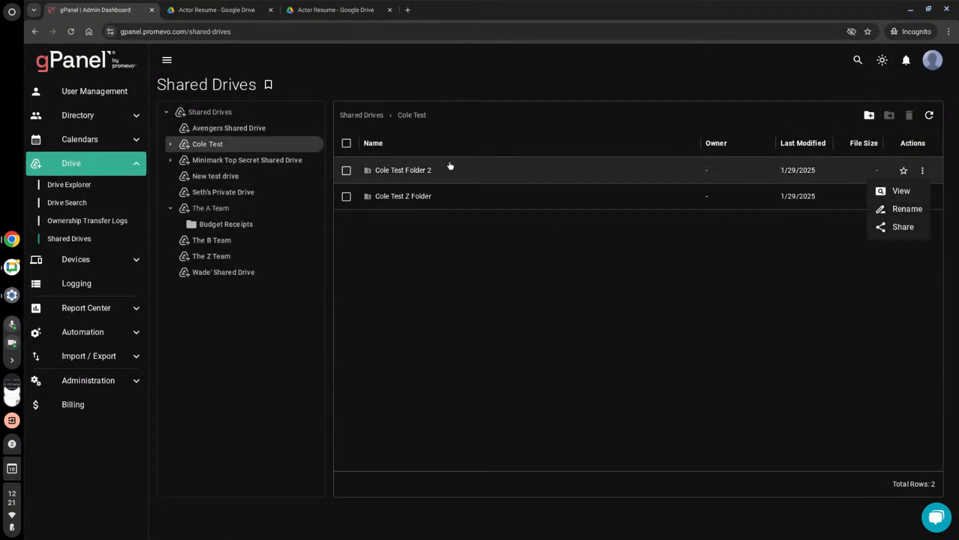
left_click(375, 139)
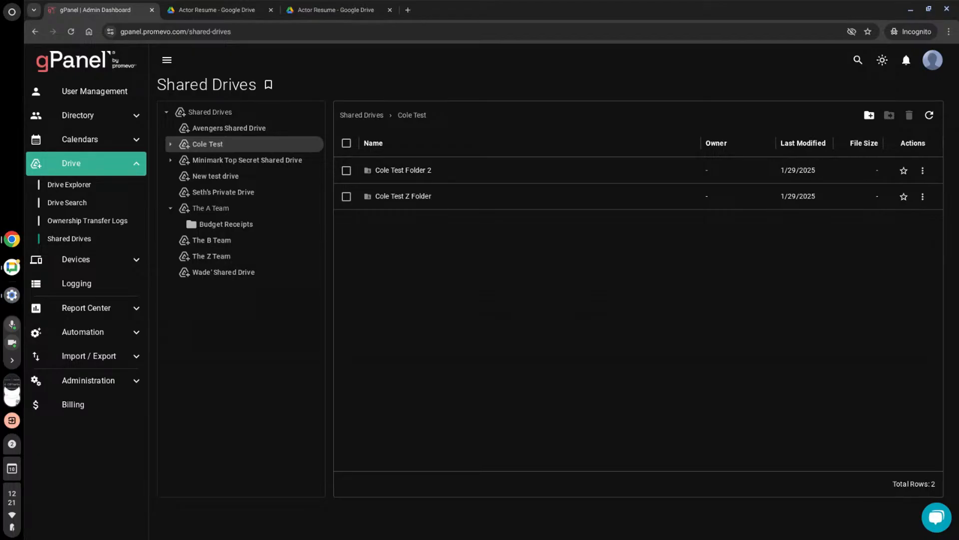
- Open the cPanel Logs in the Report Center and examine the logged events with their descriptions, actors and IP addresses
left_click(92, 307)
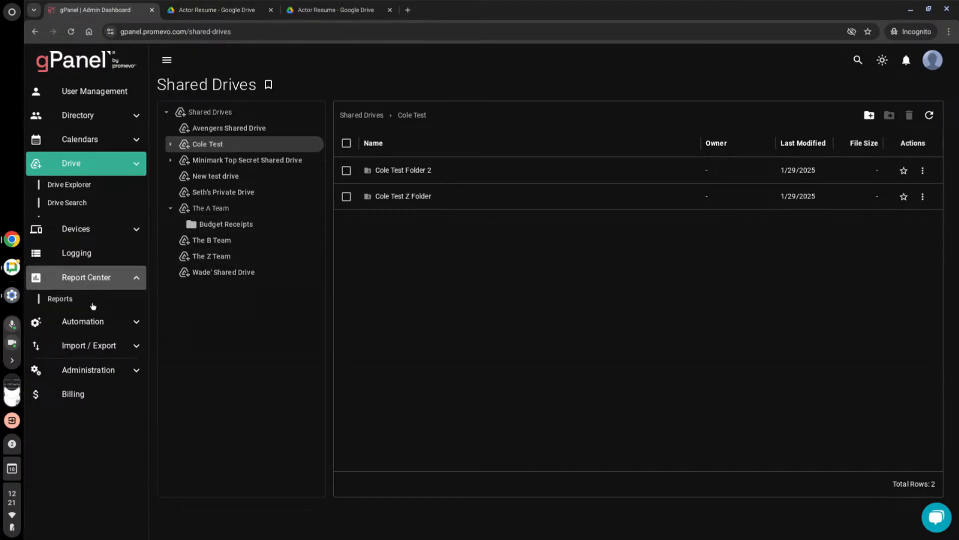
left_click(70, 278)
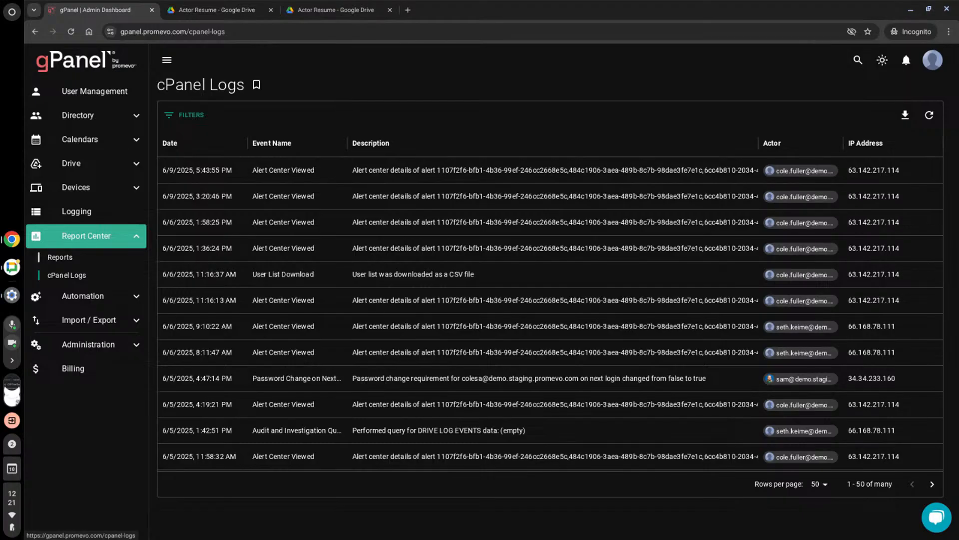
scroll(382, 255, "down", 3)
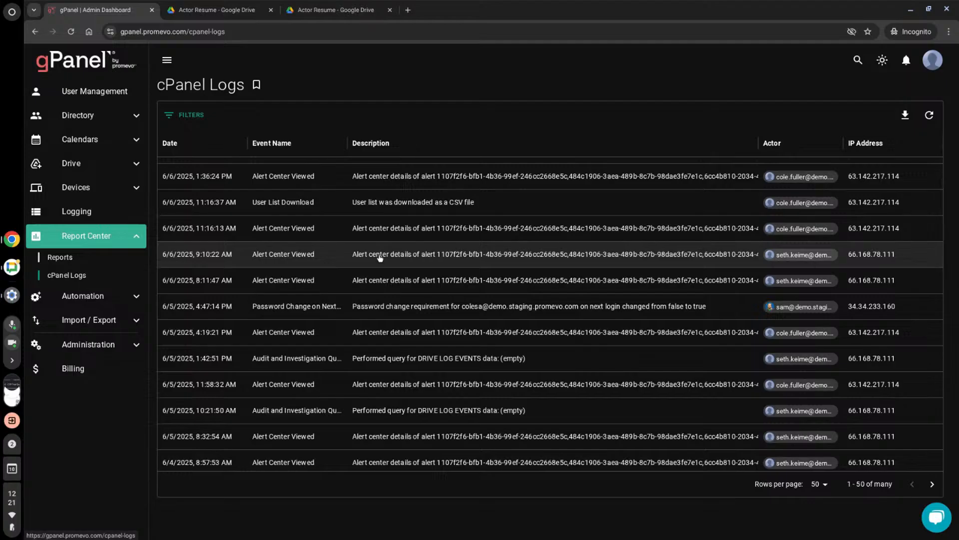
scroll(381, 256, "down", 2)
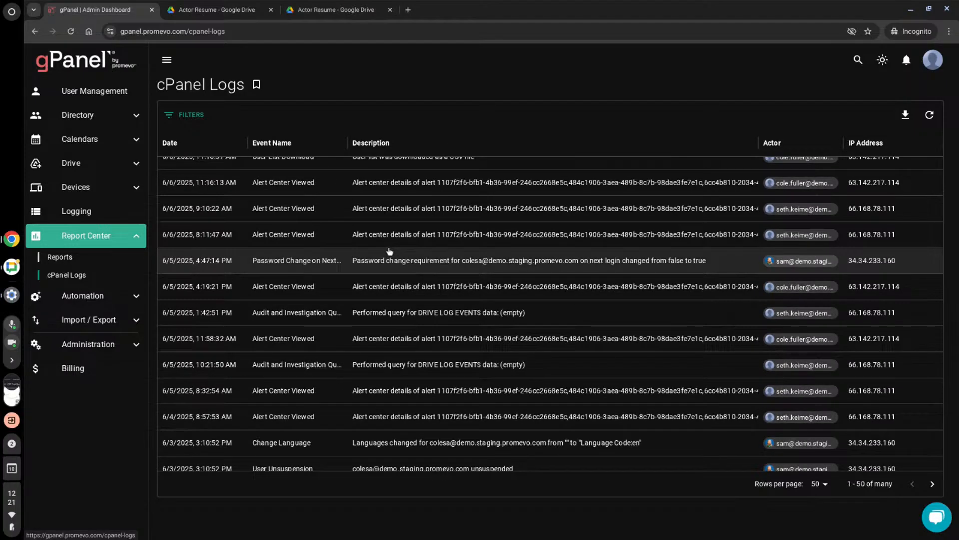
scroll(389, 251, "down", 3)
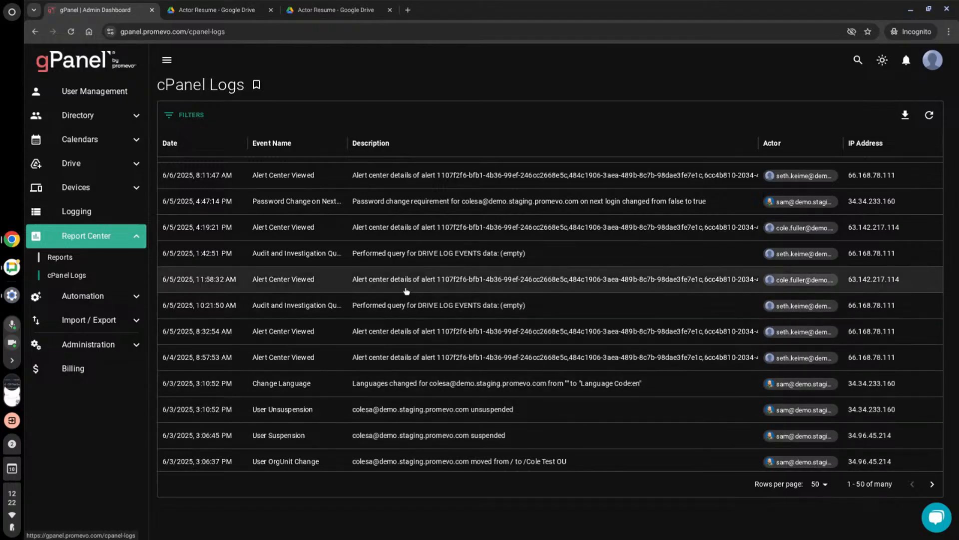
- Examine more cPanel log entries and show the columns available for filtering without applying a filter
scroll(450, 315, "down", 1)
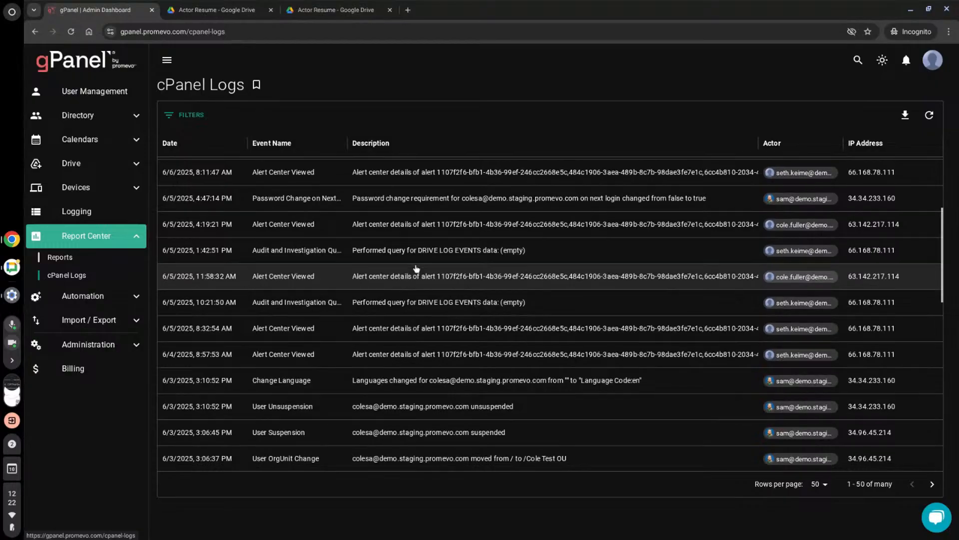
scroll(485, 340, "down", 5)
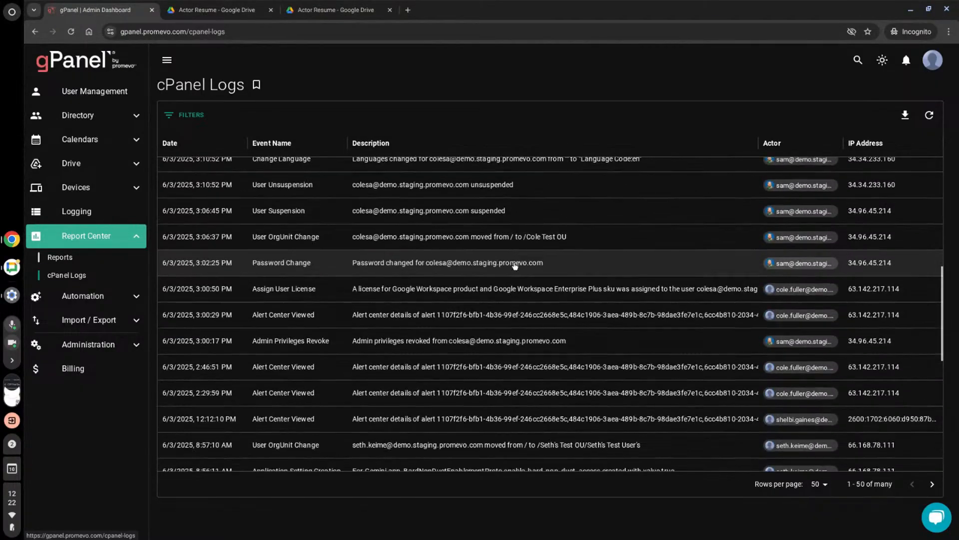
left_click(190, 115)
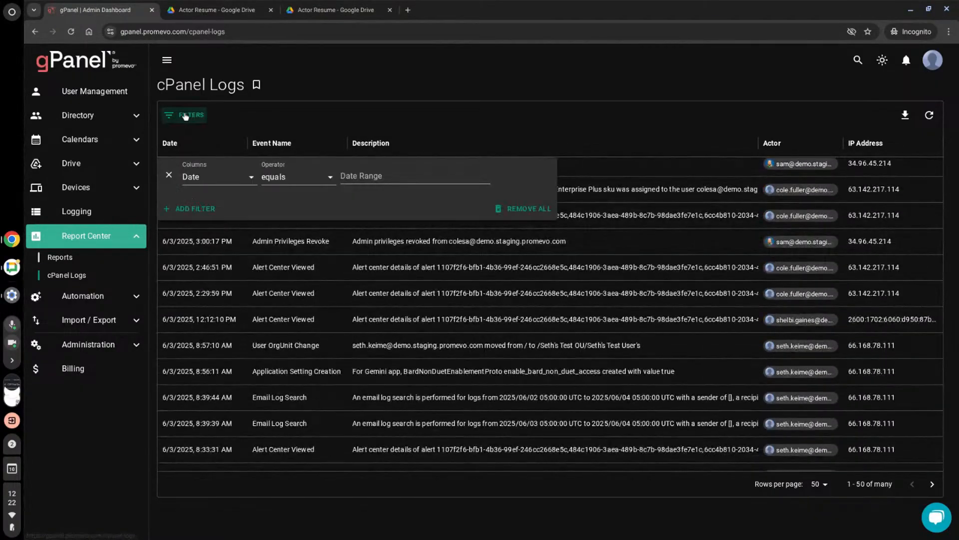
left_click(221, 178)
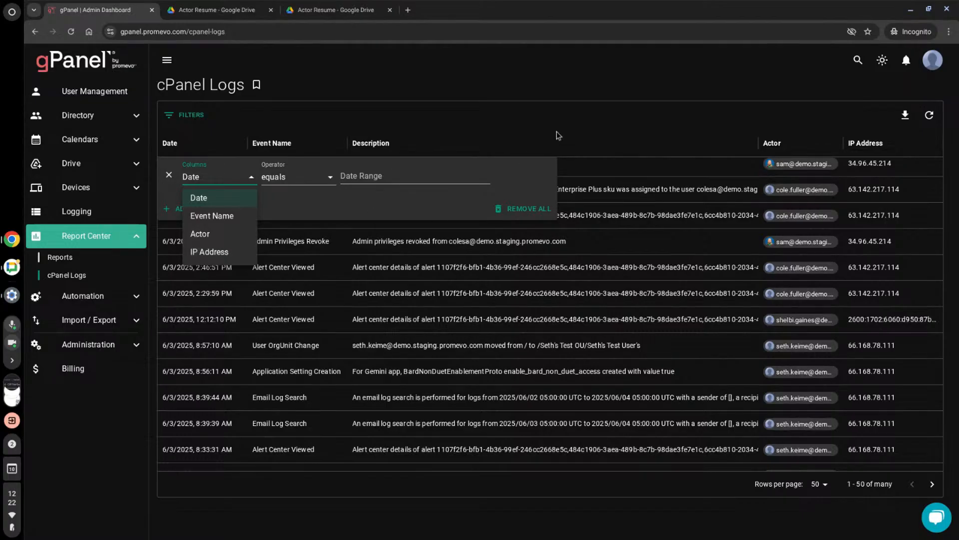
left_click(580, 136)
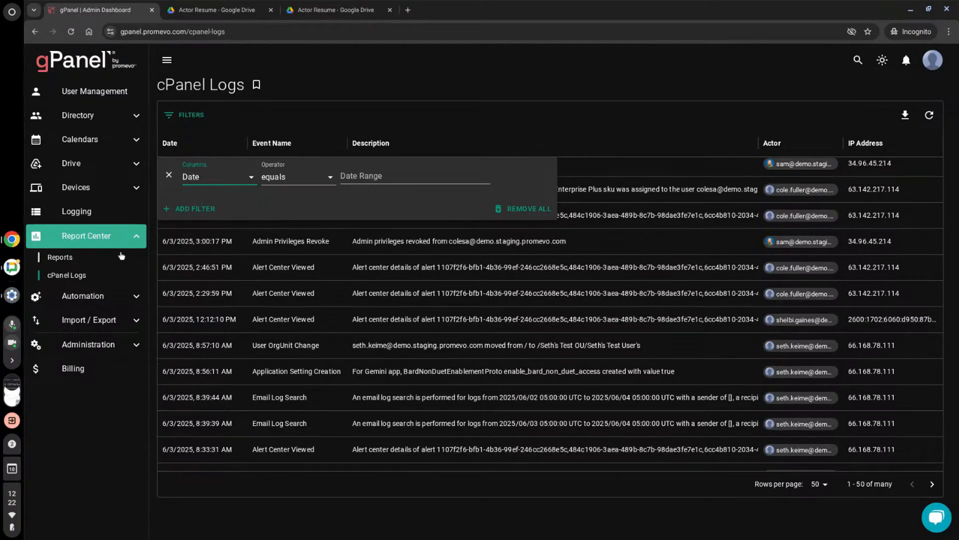
- Start adding a new report in the Report Center's Reports section and show the report type choices
left_click(89, 259)
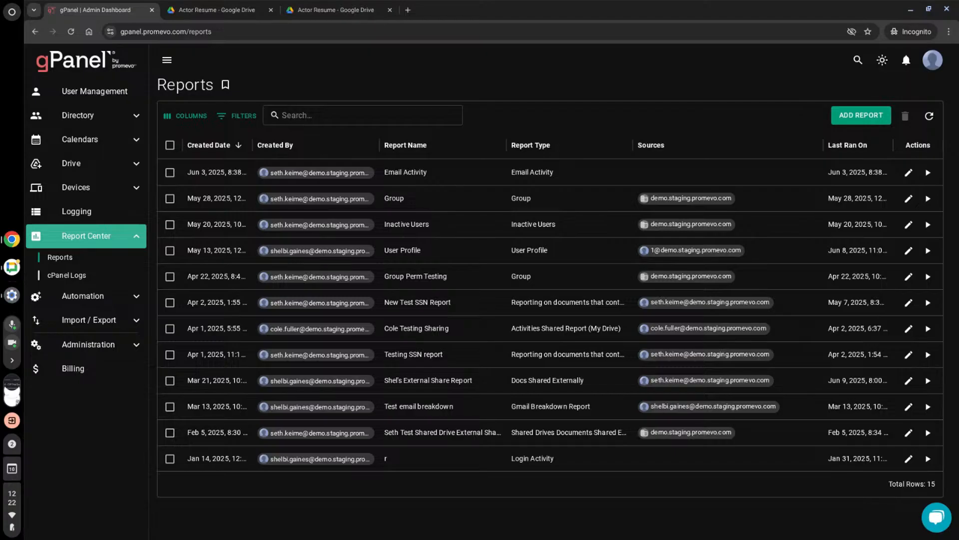
left_click(861, 115)
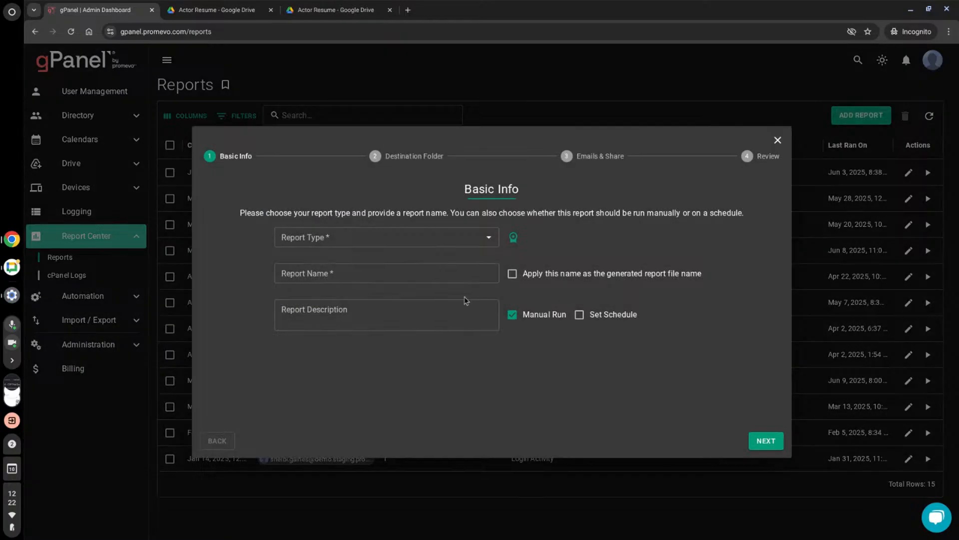
left_click(447, 242)
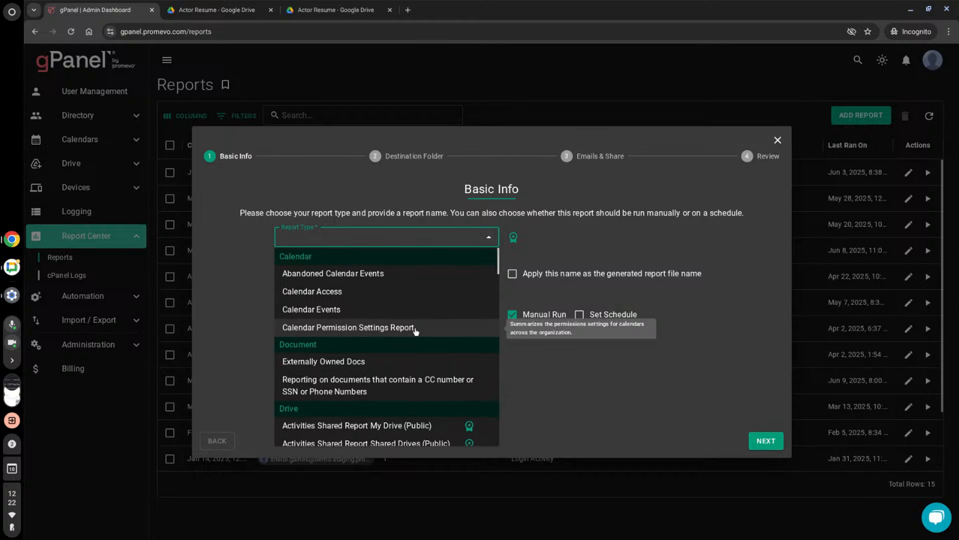
- Examine the available report types across the Document, Drive, Email, Group, Mobile, Organization, Signature, Uncategorized and User categories
scroll(287, 363, "down", 3)
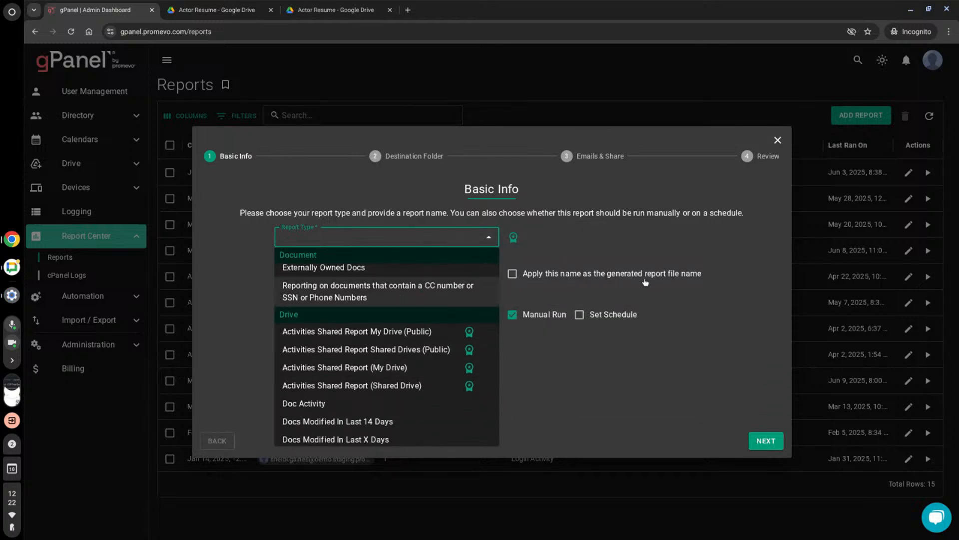
scroll(460, 341, "down", 1)
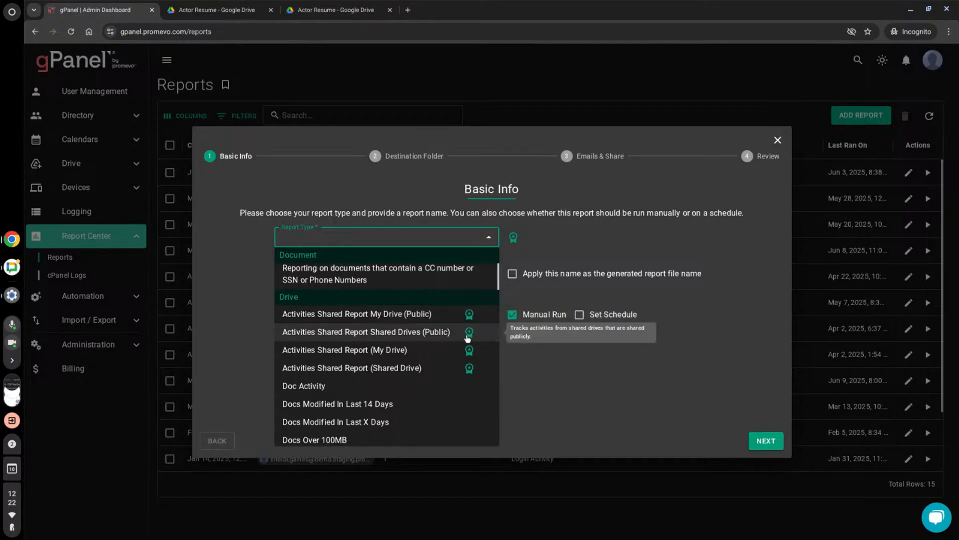
scroll(460, 342, "down", 3)
scroll(467, 339, "down", 3)
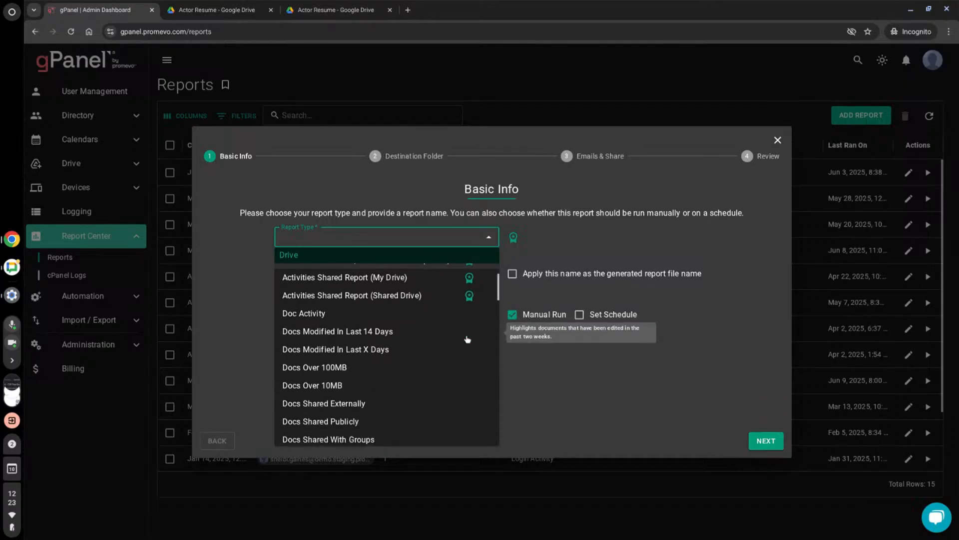
scroll(467, 340, "down", 1)
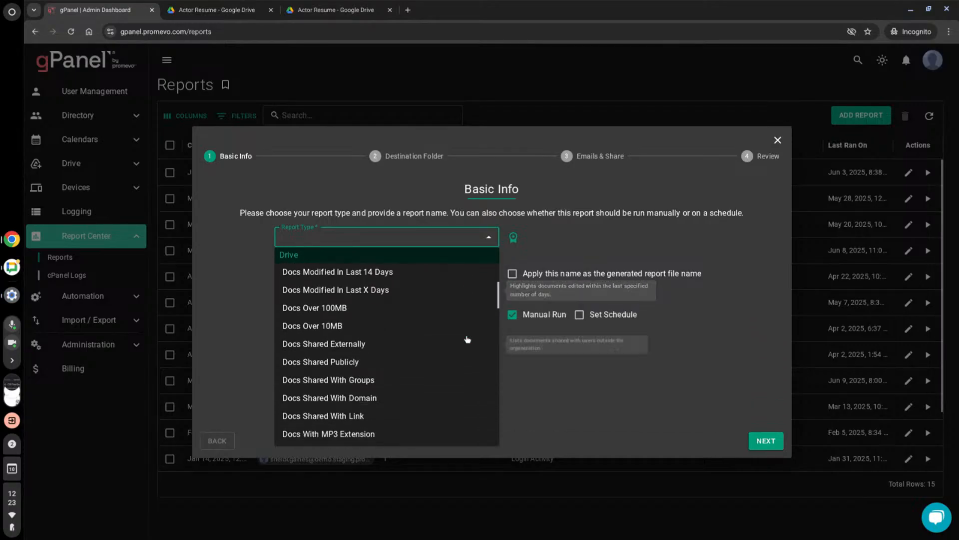
scroll(467, 340, "down", 2)
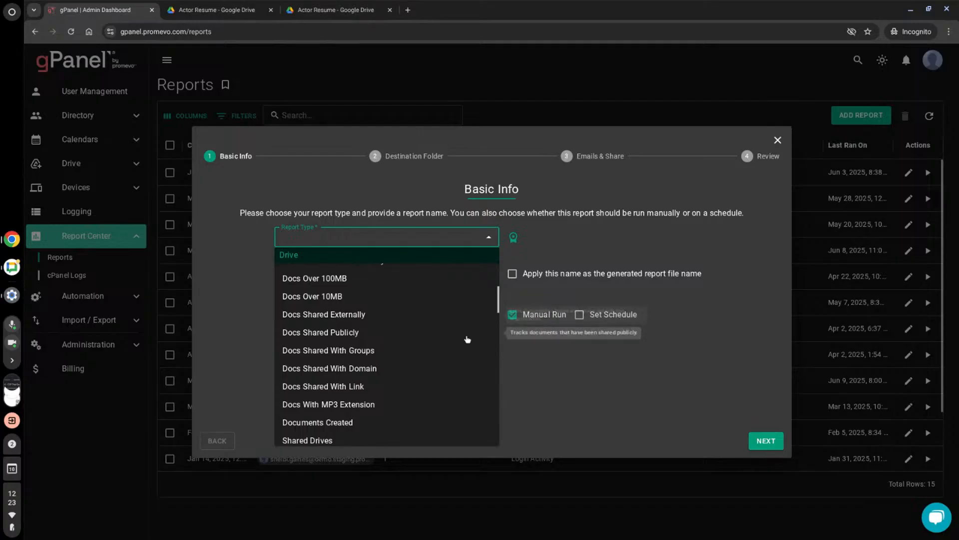
scroll(467, 339, "down", 2)
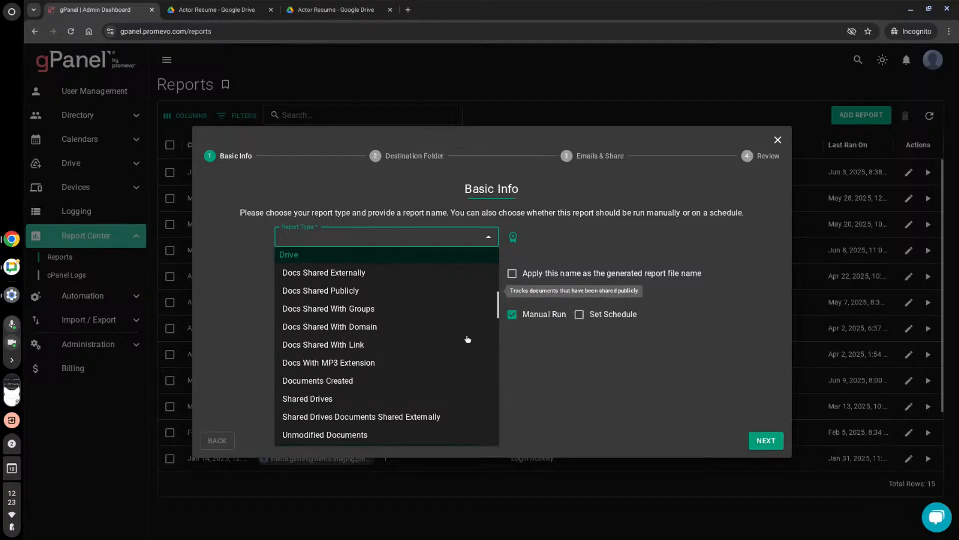
scroll(467, 339, "down", 3)
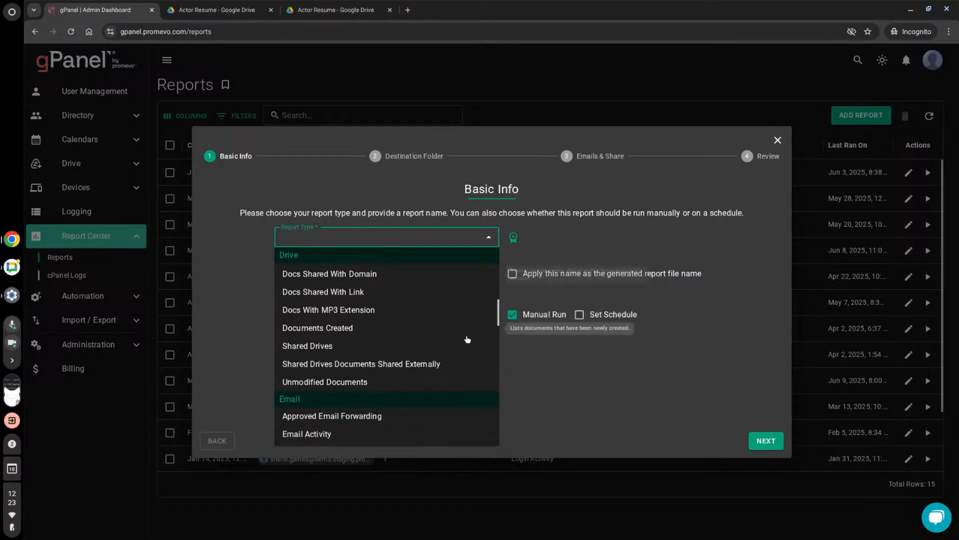
scroll(463, 339, "down", 4)
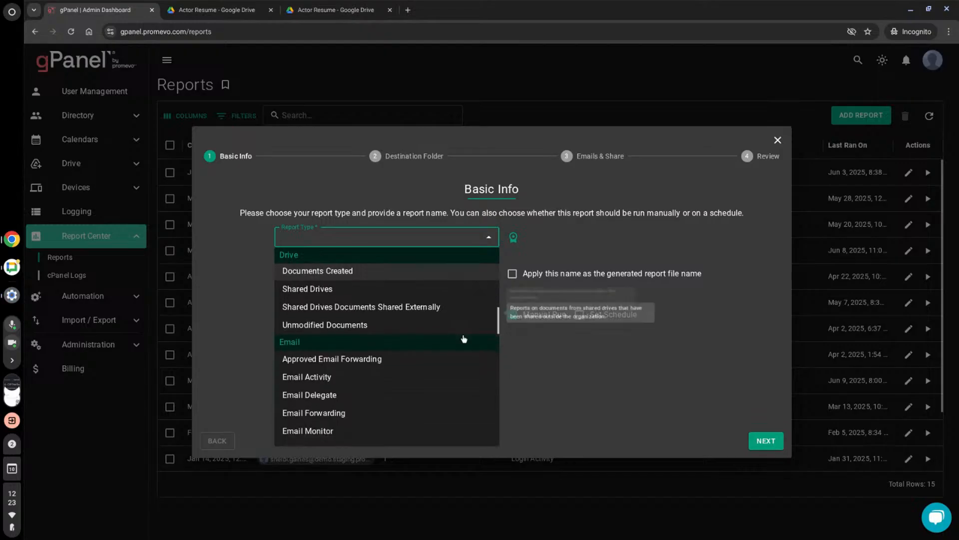
scroll(464, 335, "down", 5)
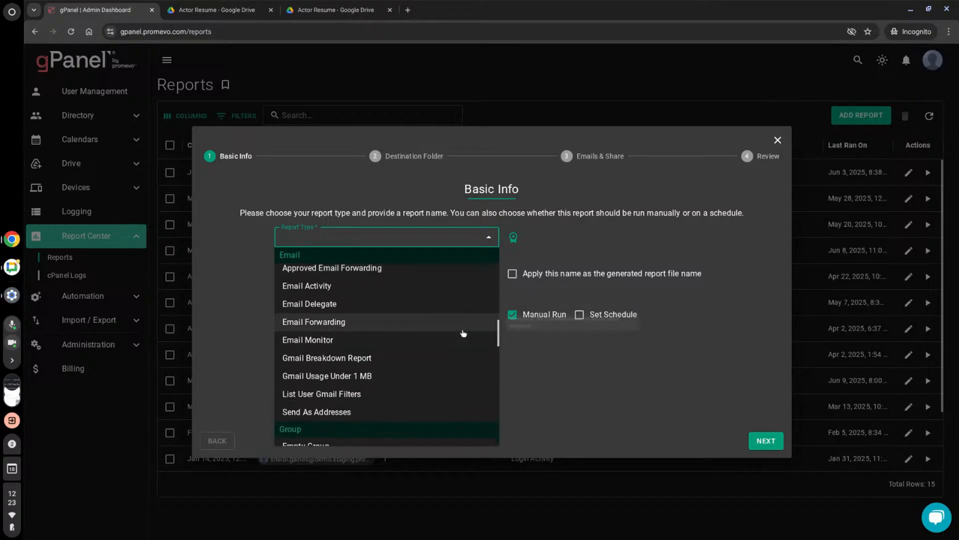
scroll(464, 333, "down", 3)
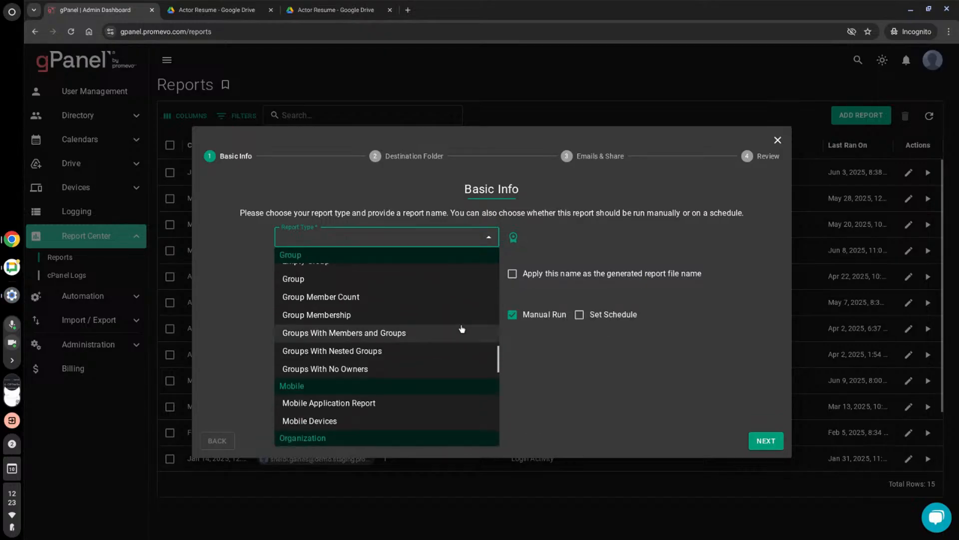
scroll(437, 299, "down", 2)
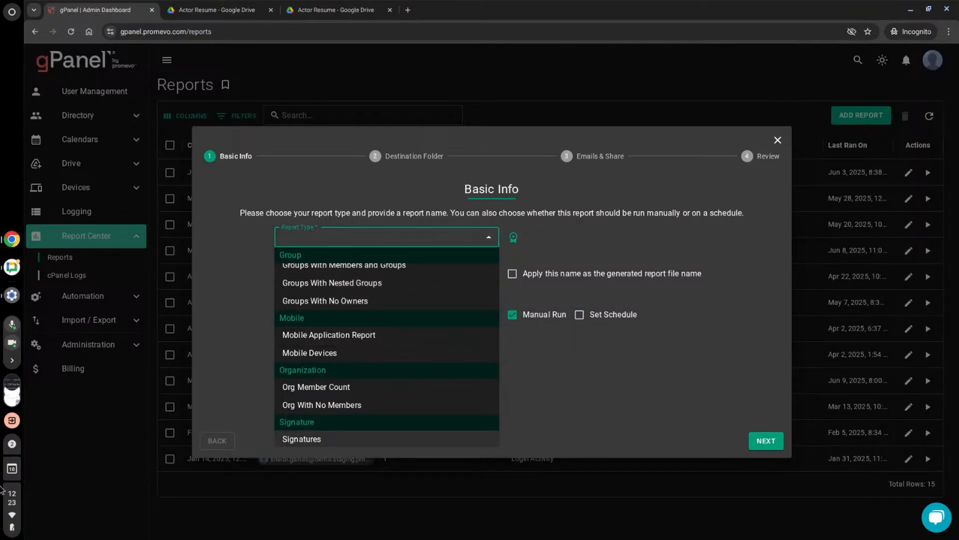
scroll(430, 359, "down", 3)
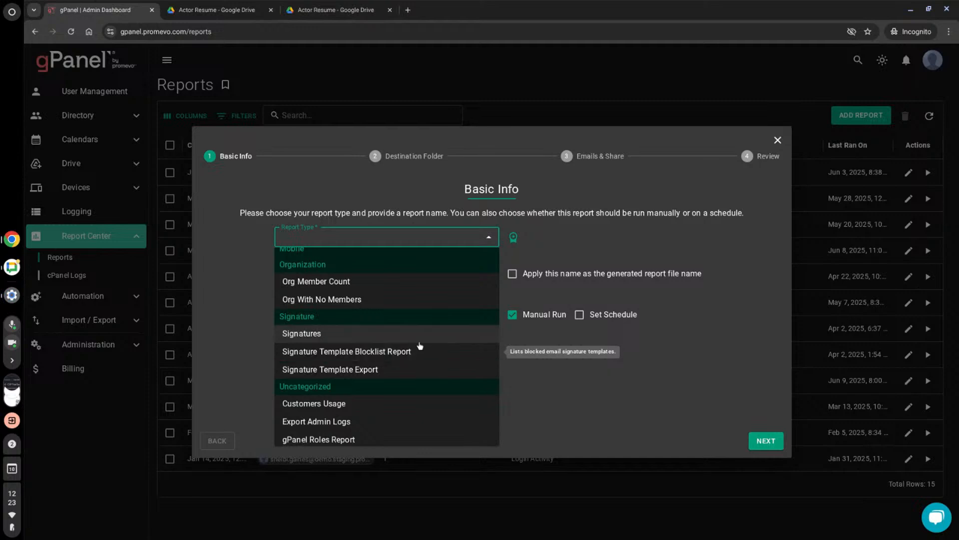
scroll(405, 345, "down", 2)
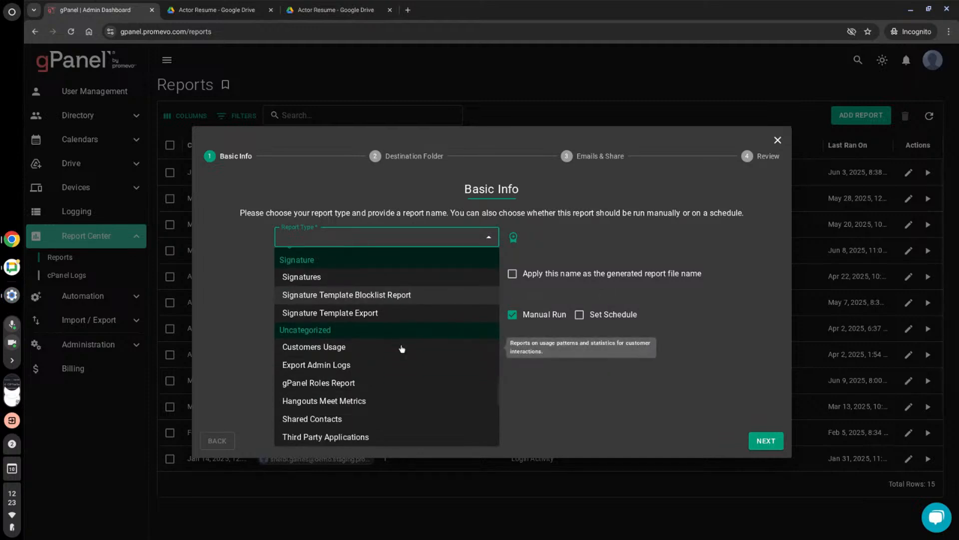
scroll(375, 367, "down", 2)
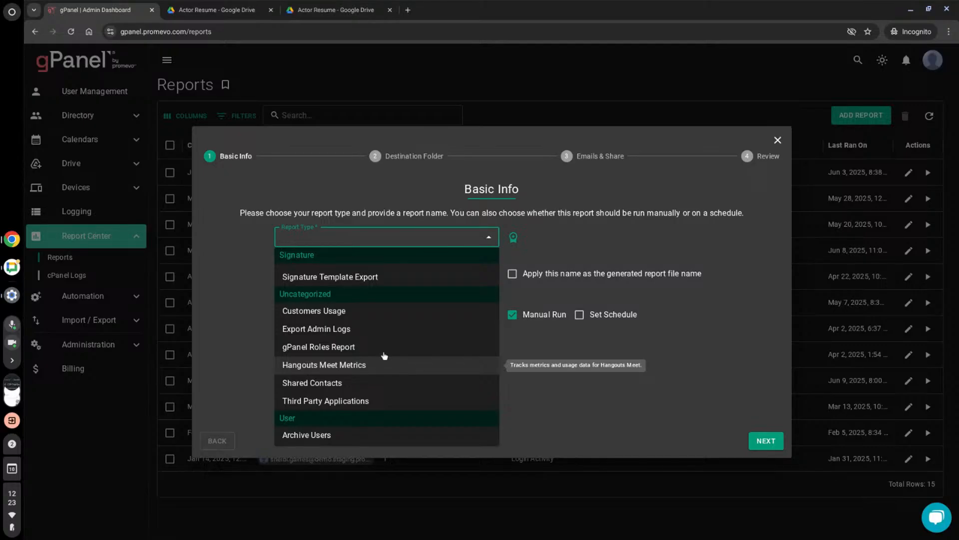
scroll(387, 355, "down", 4)
scroll(385, 362, "down", 4)
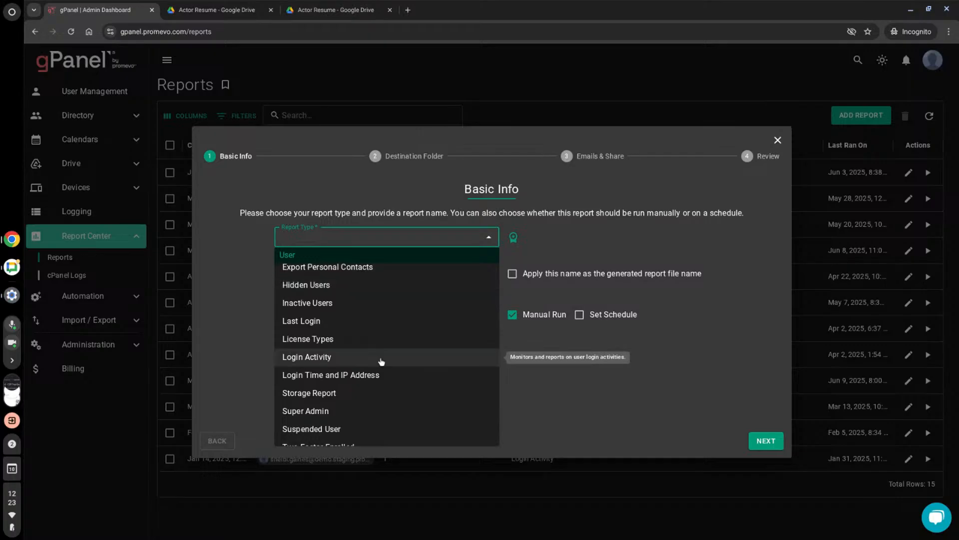
- Choose the User Profile report type and set the report to run on a schedule instead of manually
scroll(374, 343, "down", 3)
left_click(326, 412)
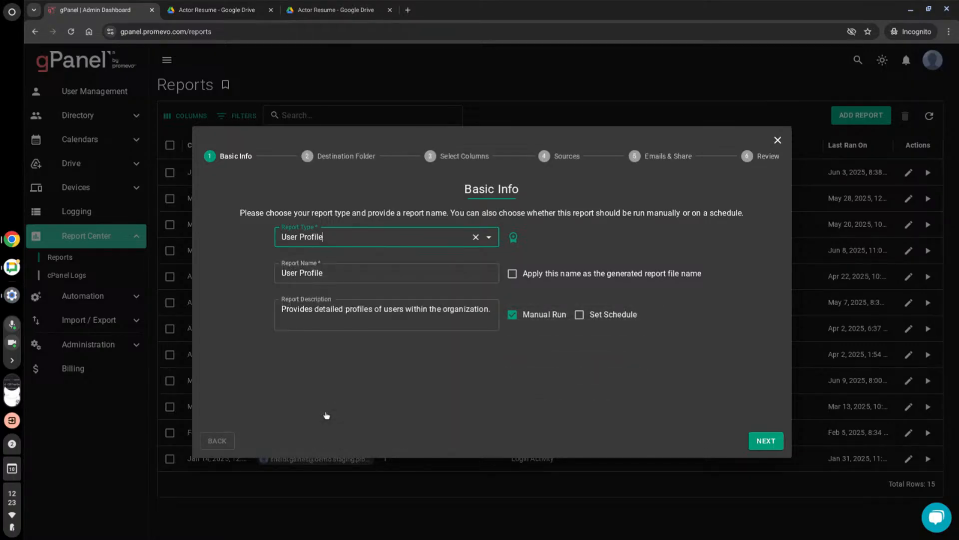
left_click(579, 315)
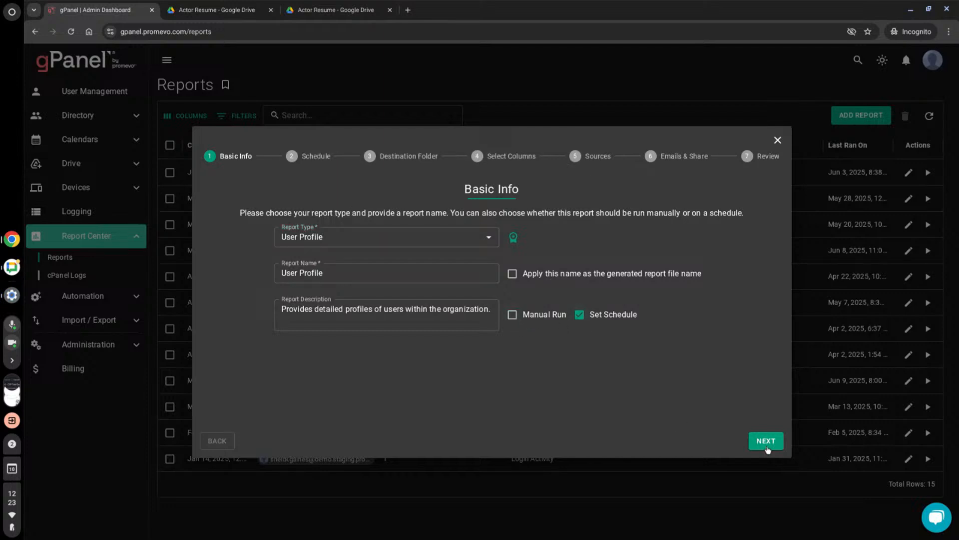
left_click(766, 440)
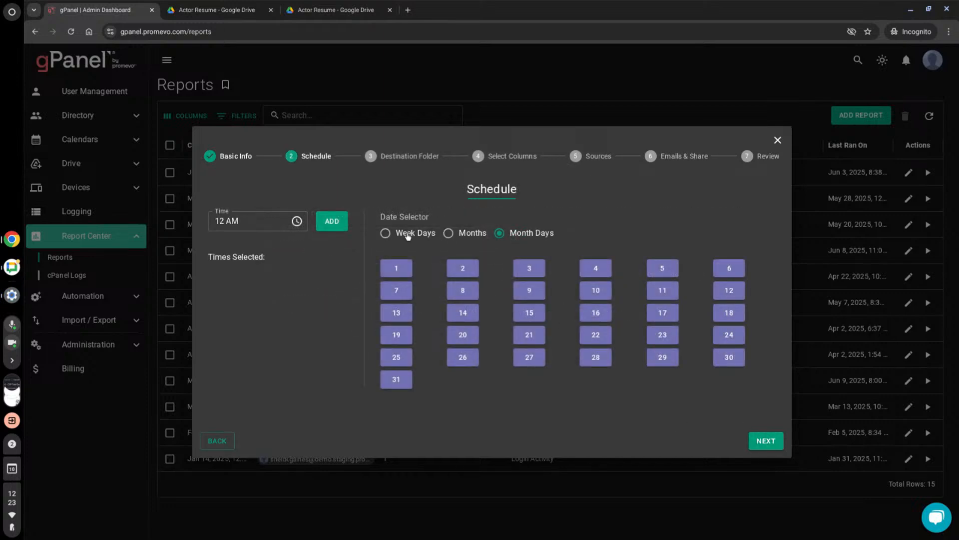
- Schedule the report by month for January at 12 AM and continue without choosing a destination folder
left_click(331, 222)
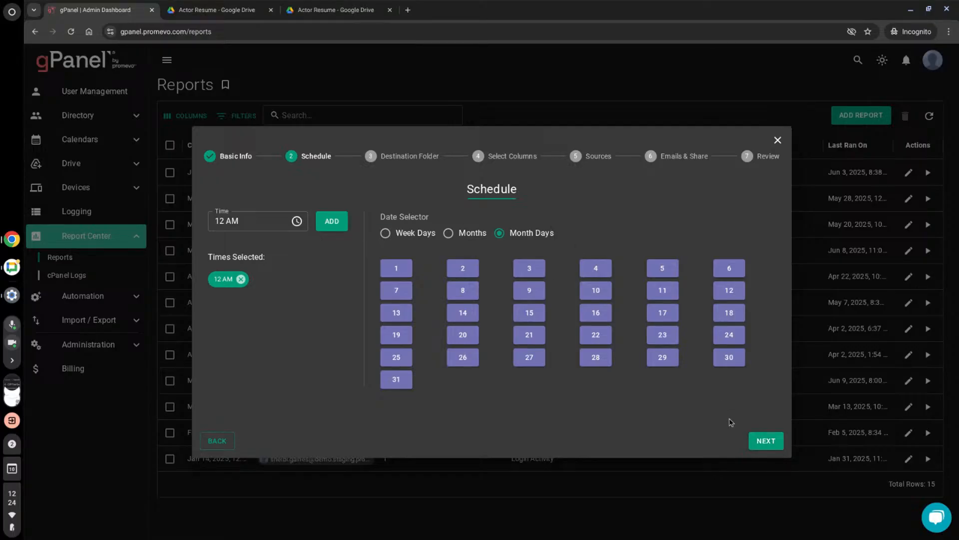
left_click(761, 447)
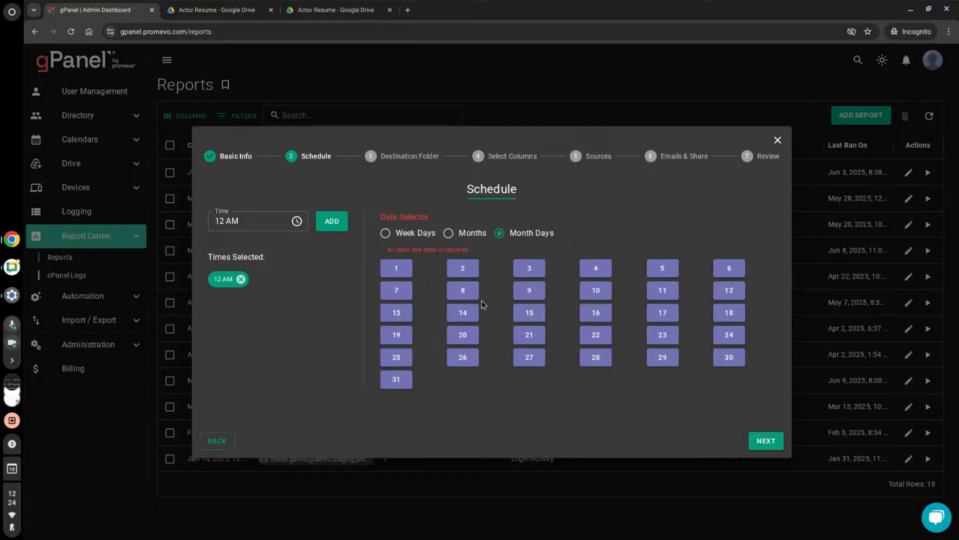
left_click(448, 233)
left_click(386, 270)
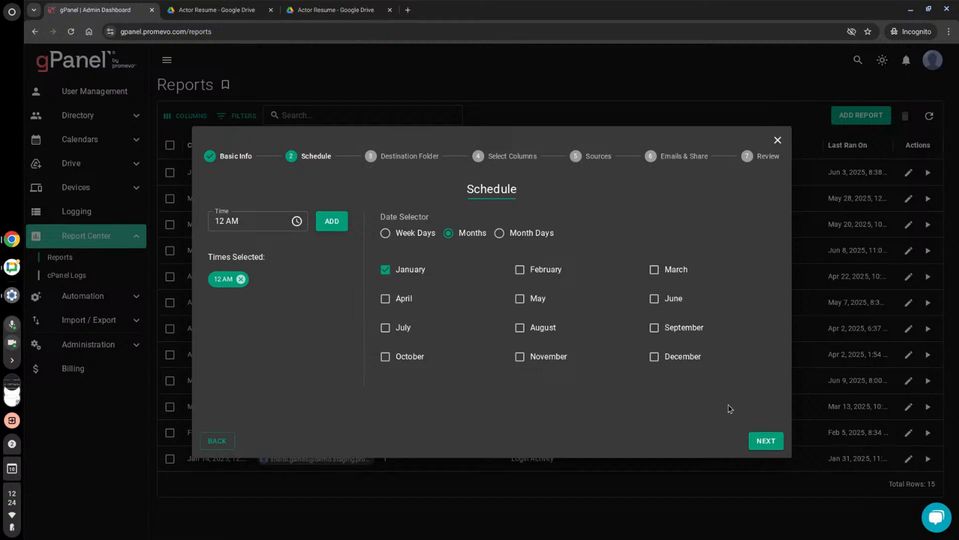
left_click(761, 446)
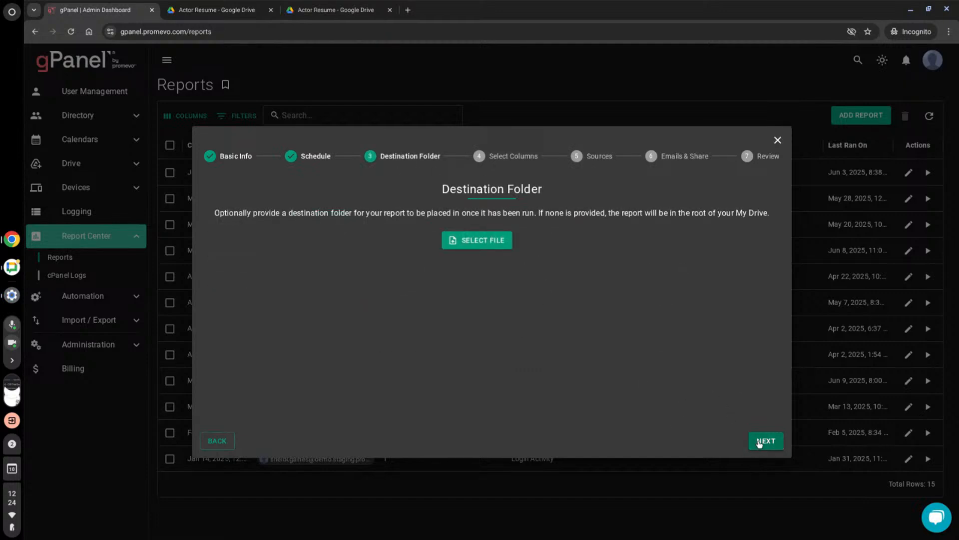
left_click(755, 439)
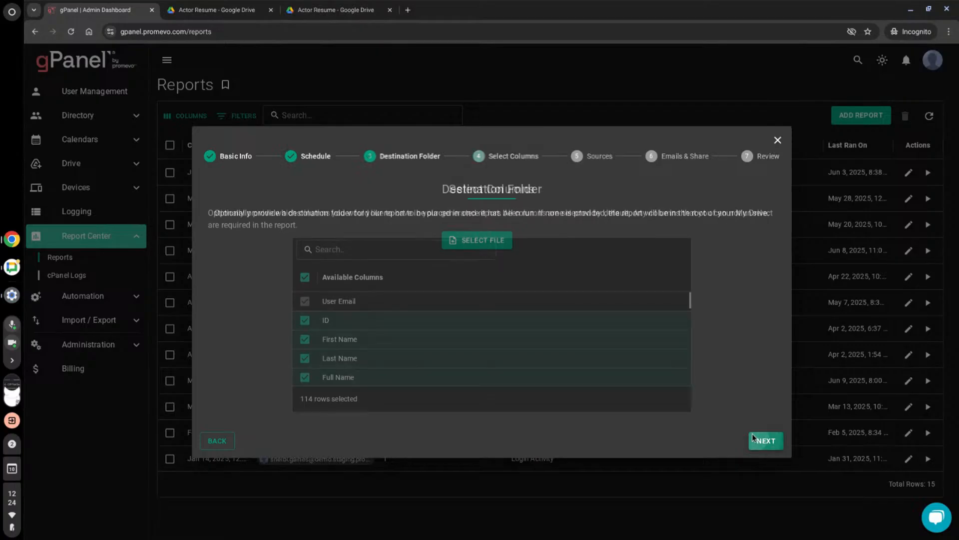
- Examine the columns available for the User Profile report without changing the default selection
scroll(597, 286, "down", 5)
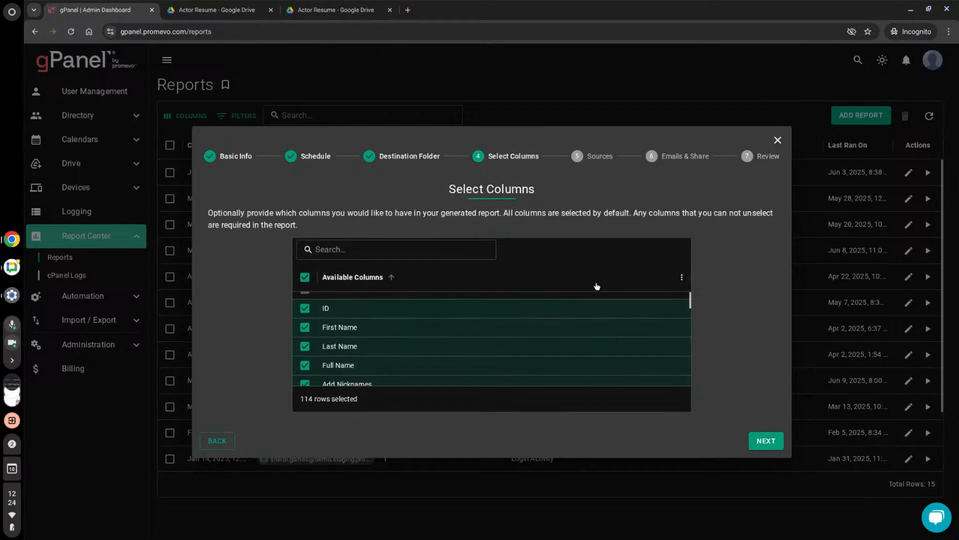
scroll(601, 281, "down", 3)
scroll(600, 281, "up", 5)
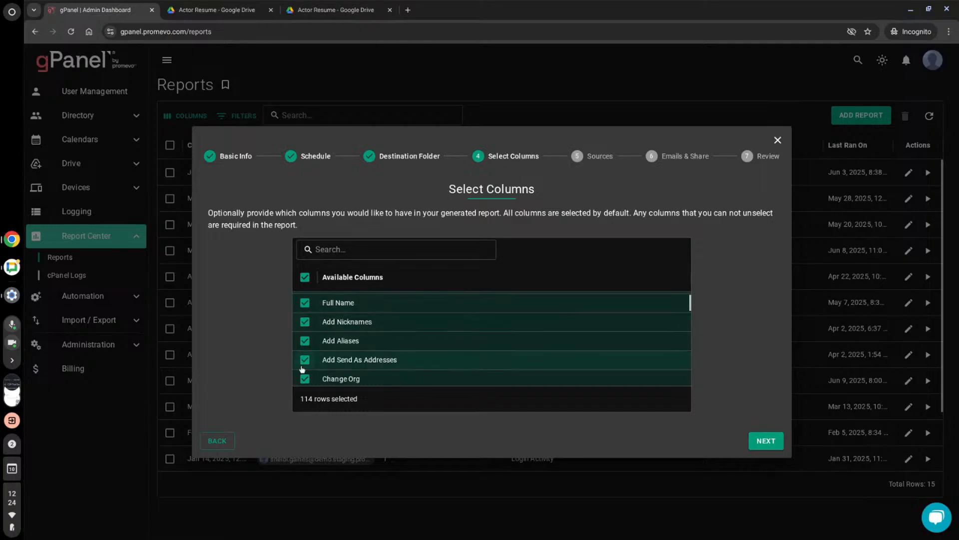
scroll(302, 369, "down", 2)
scroll(324, 337, "up", 4)
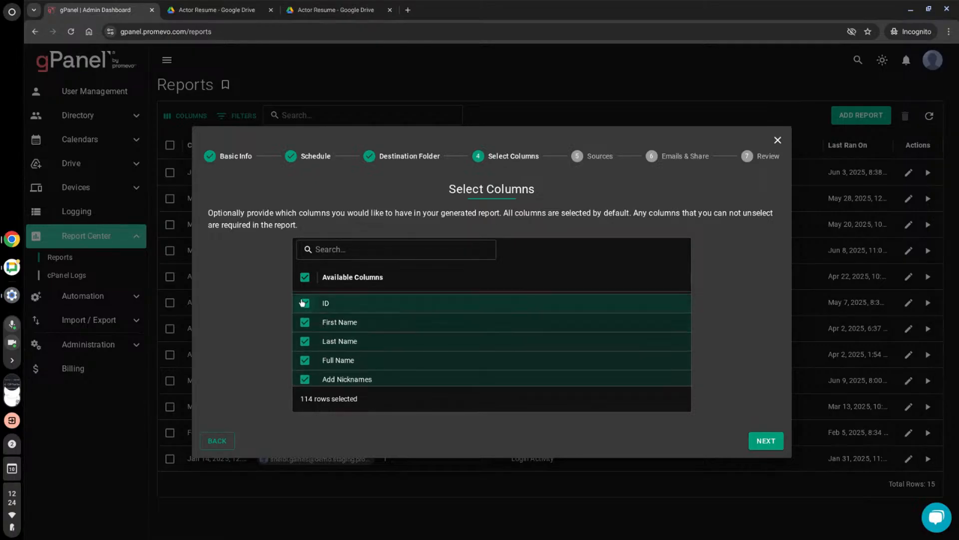
scroll(320, 349, "down", 2)
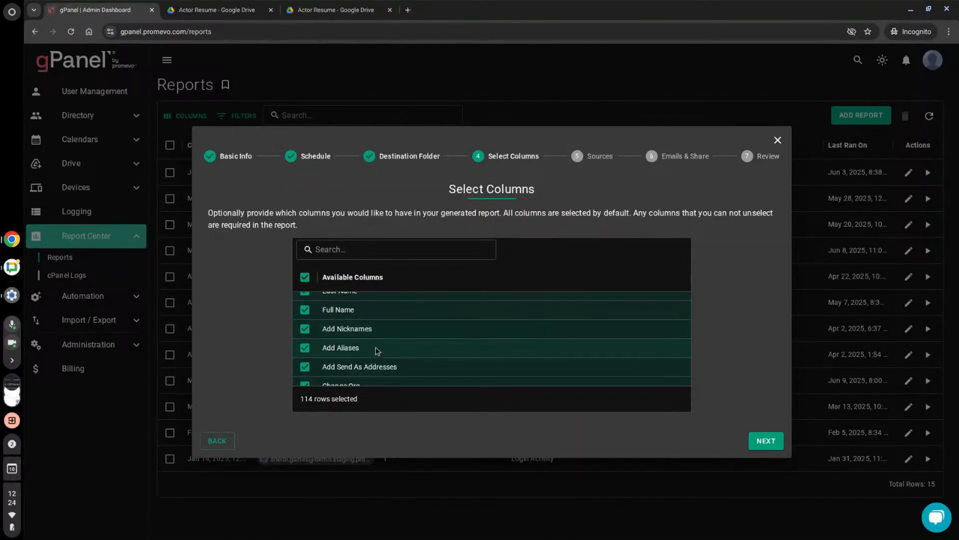
- Keep all columns selected, add the second listed user as the User Profile report's source, and continue to the email and share settings
left_click(764, 441)
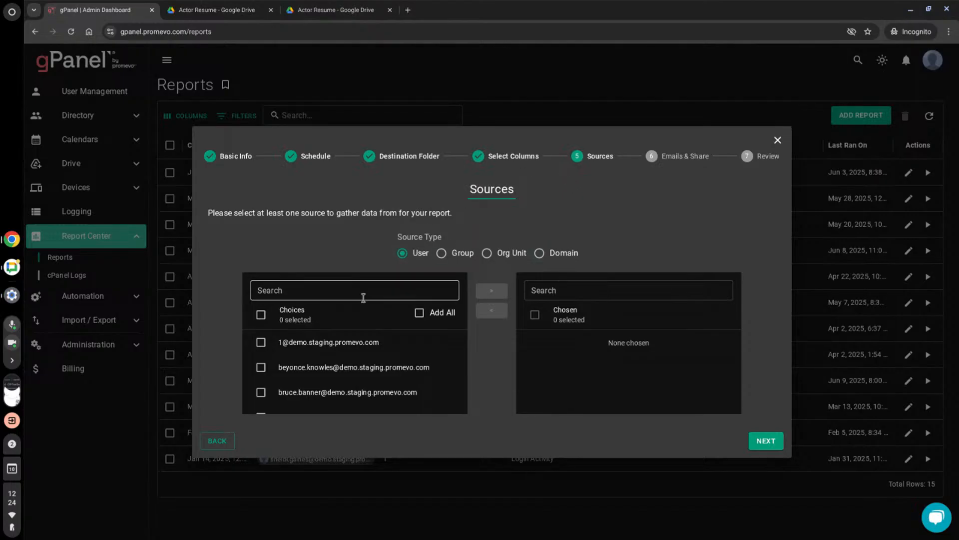
left_click(261, 367)
left_click(492, 292)
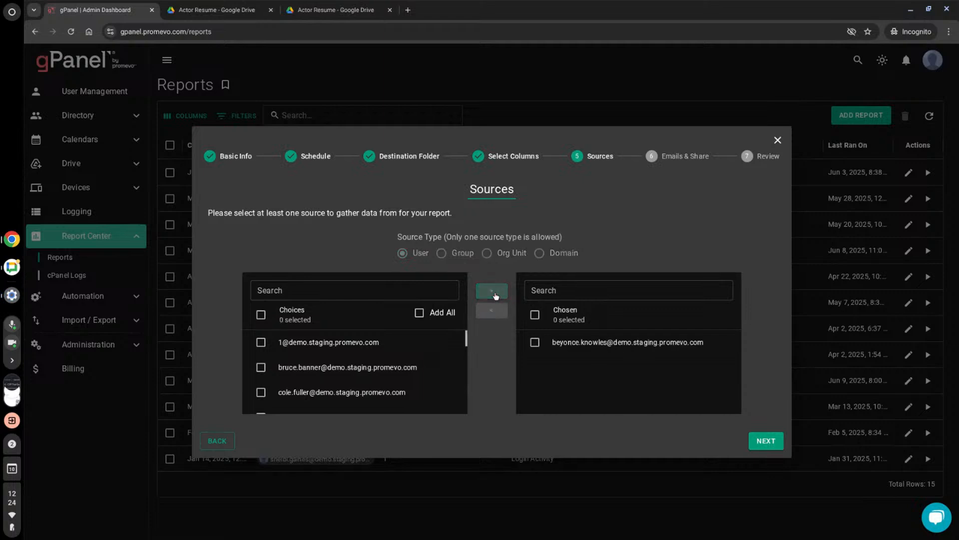
left_click(765, 441)
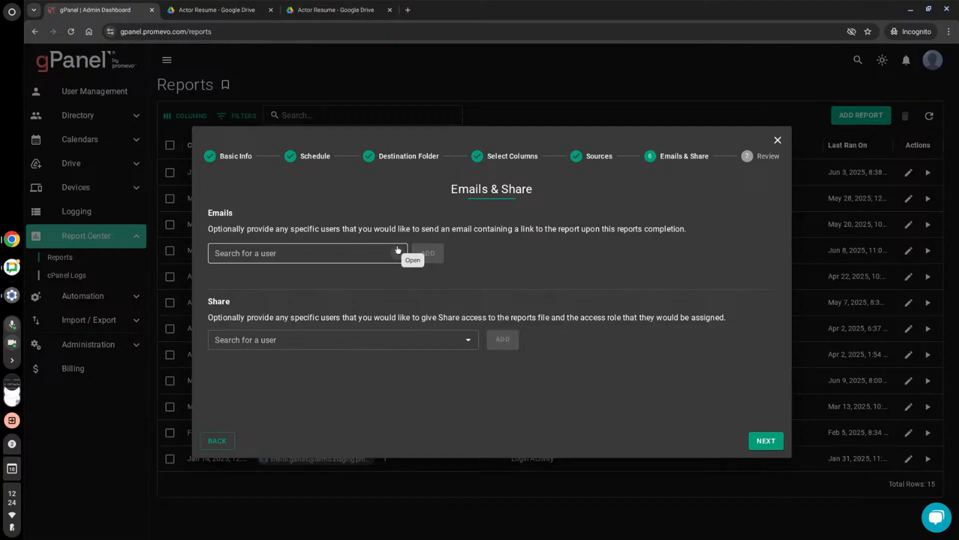
- Give an administrator user share access to the report file with the Viewer role and display the available roles
left_click(396, 252)
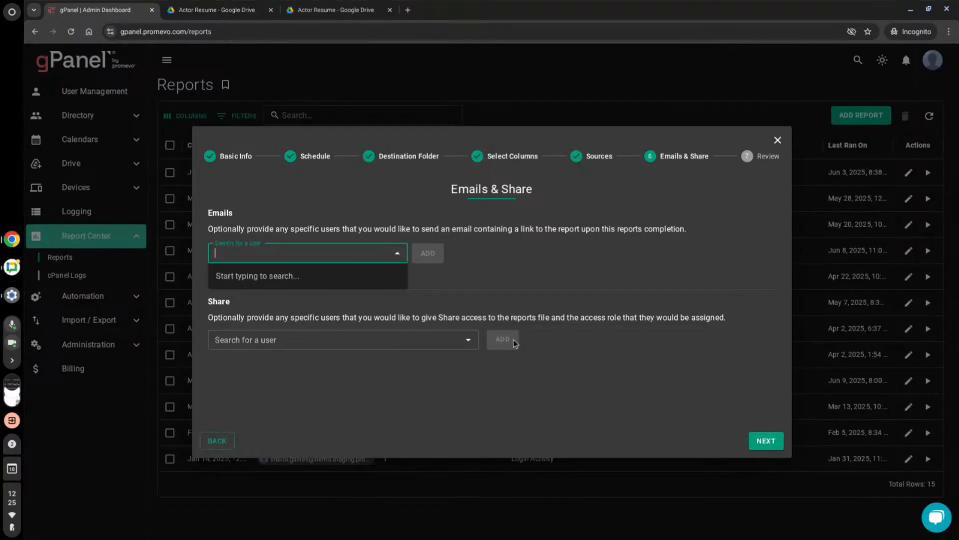
left_click(467, 339)
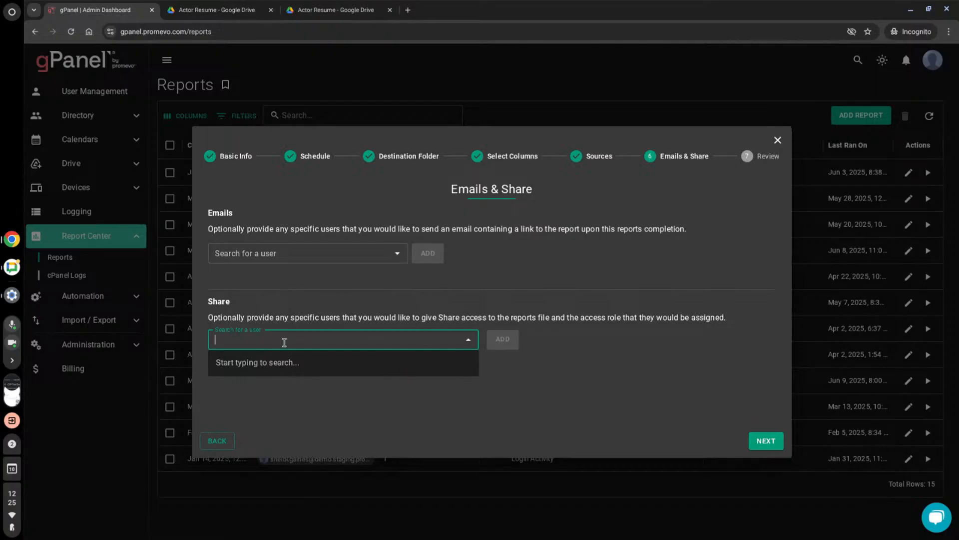
type("s")
key("BackSpace")
type("shelbi")
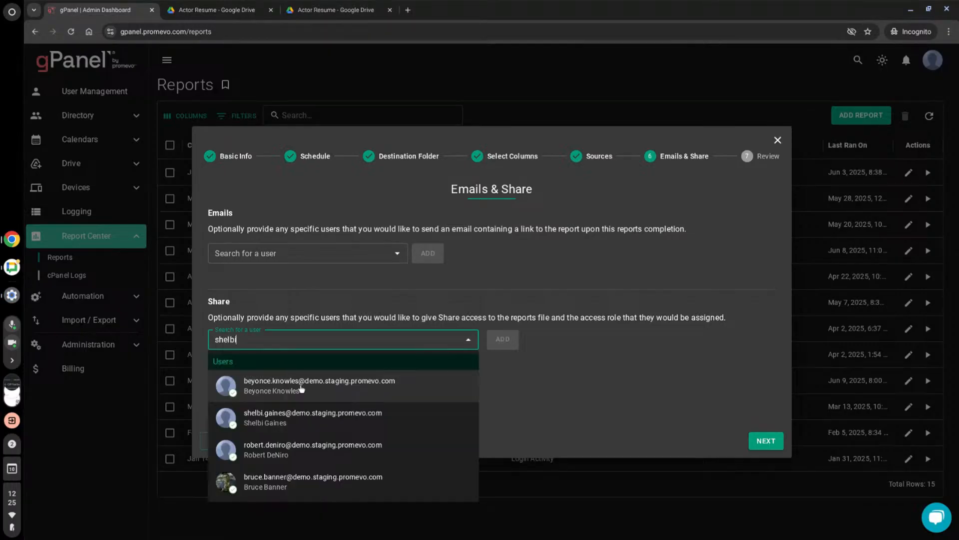
left_click(309, 419)
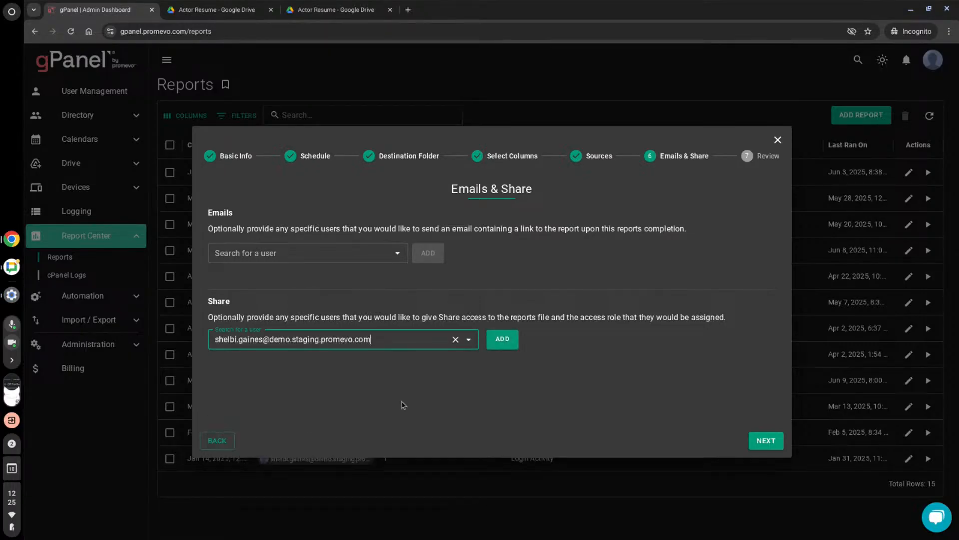
left_click(511, 342)
left_click(451, 368)
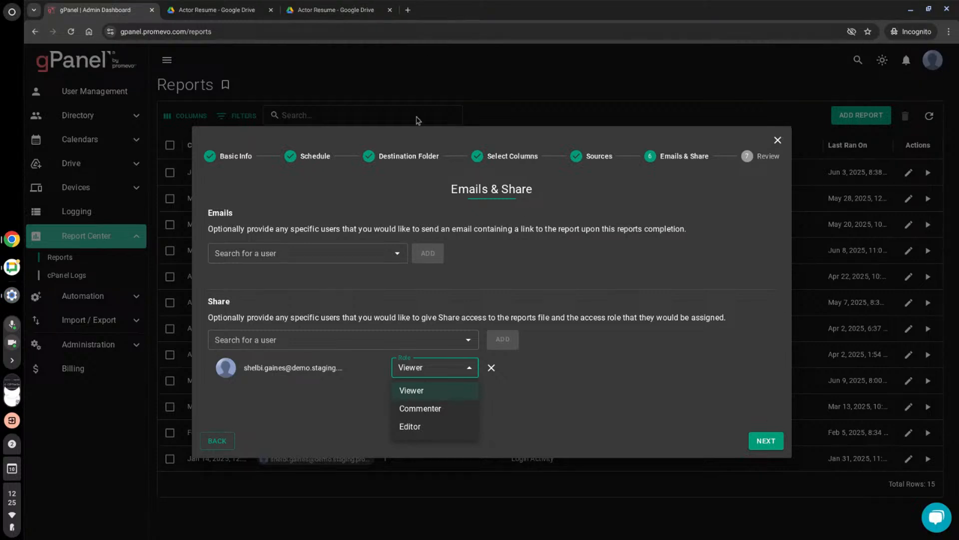
- Review the User Profile report's summary and close the report setup without creating the report
left_click(772, 444)
left_click(772, 444)
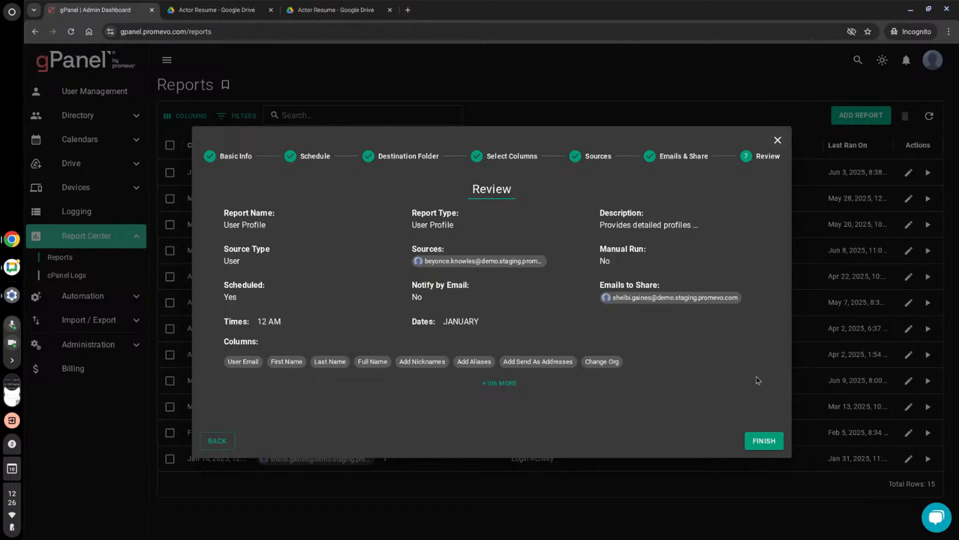
left_click(776, 140)
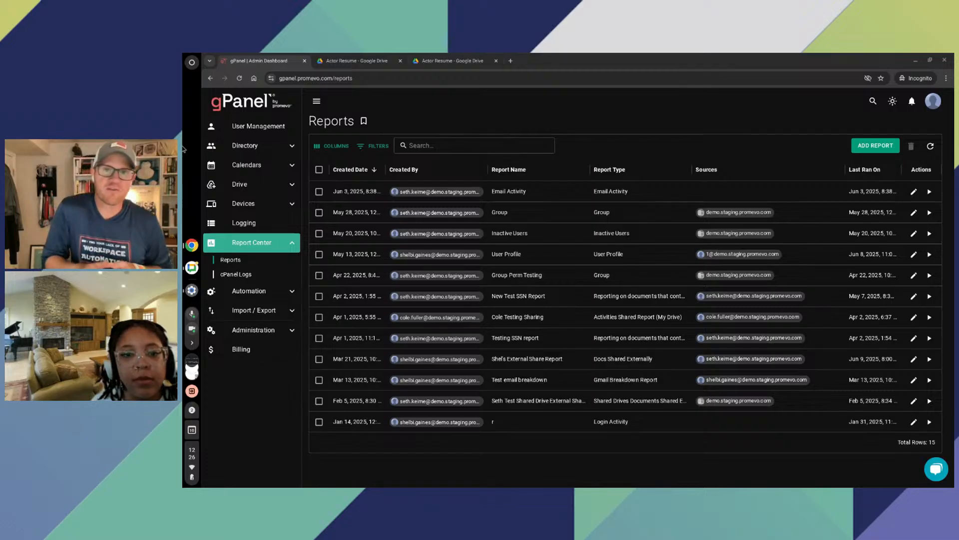
- Expand the Automation section and view the gPanel Bot support chat, accepting its cookie notice before closing the chat
left_click(936, 469)
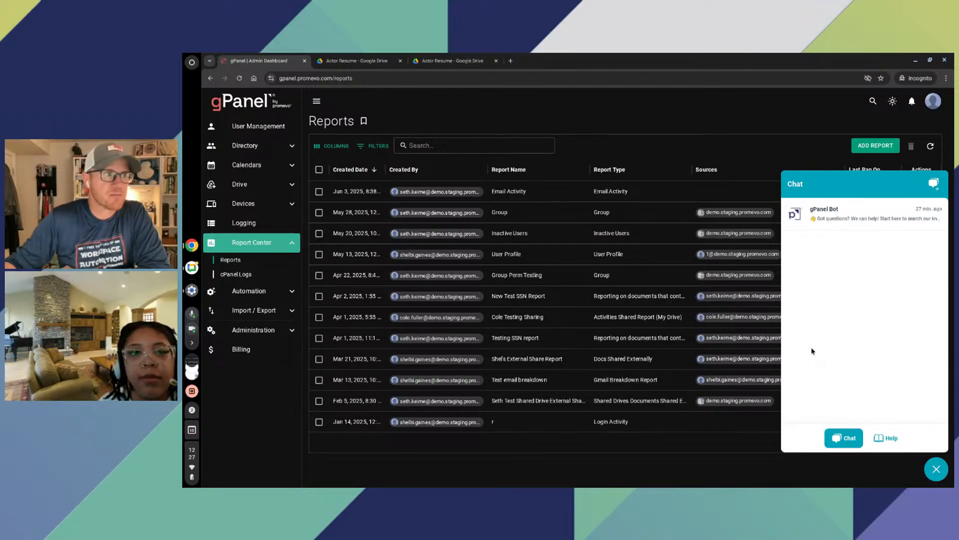
left_click(243, 295)
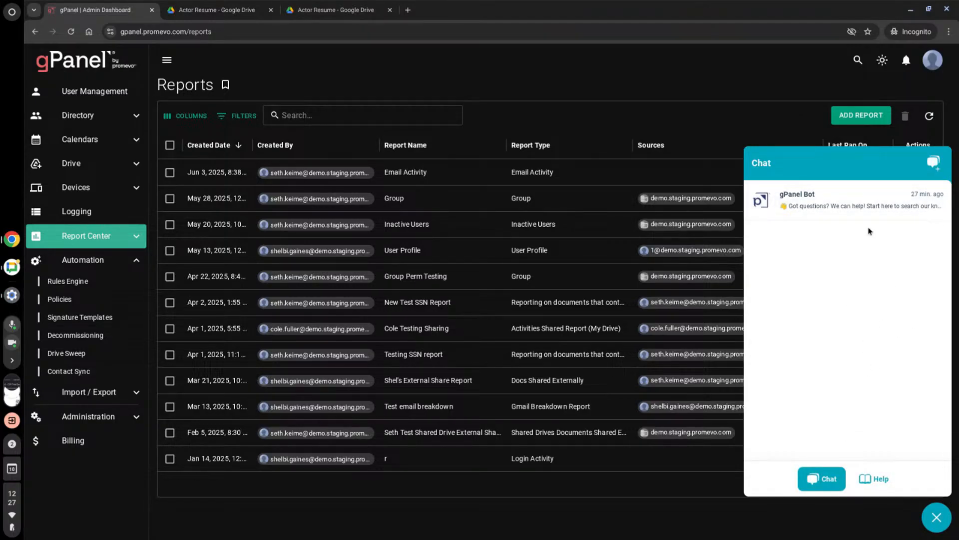
left_click(933, 165)
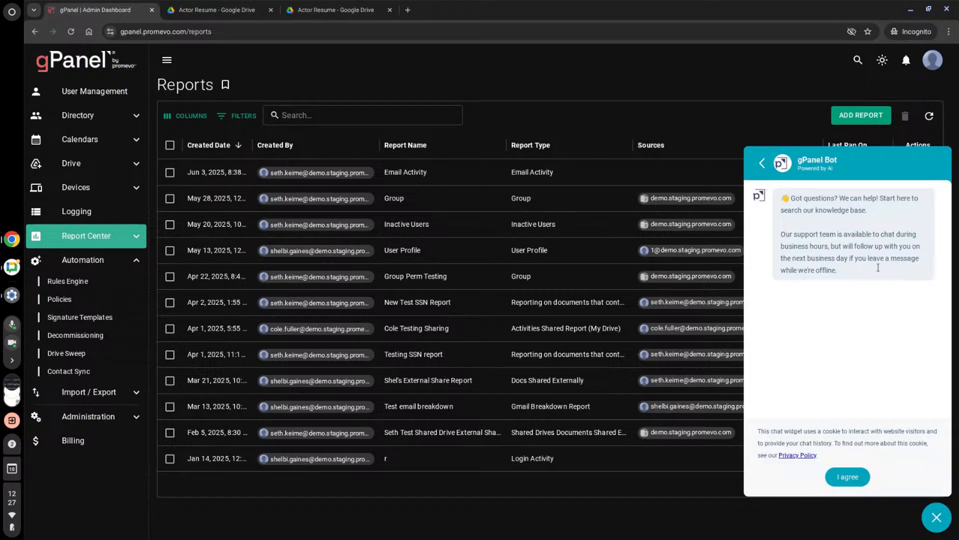
left_click(841, 476)
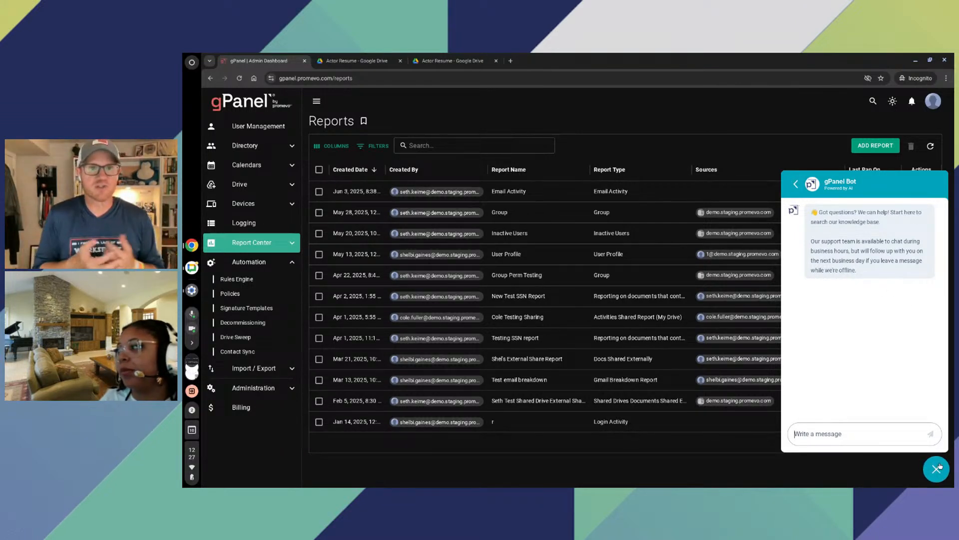
left_click(932, 475)
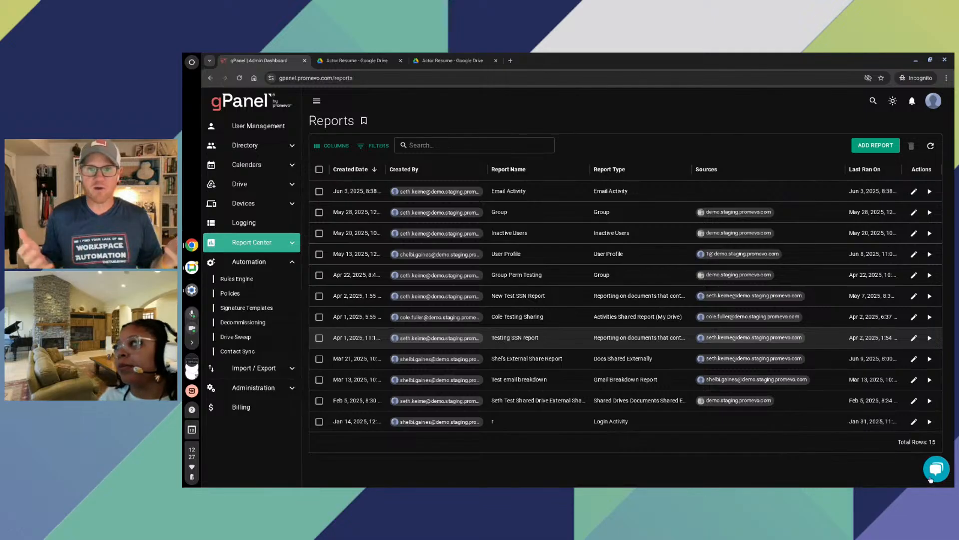